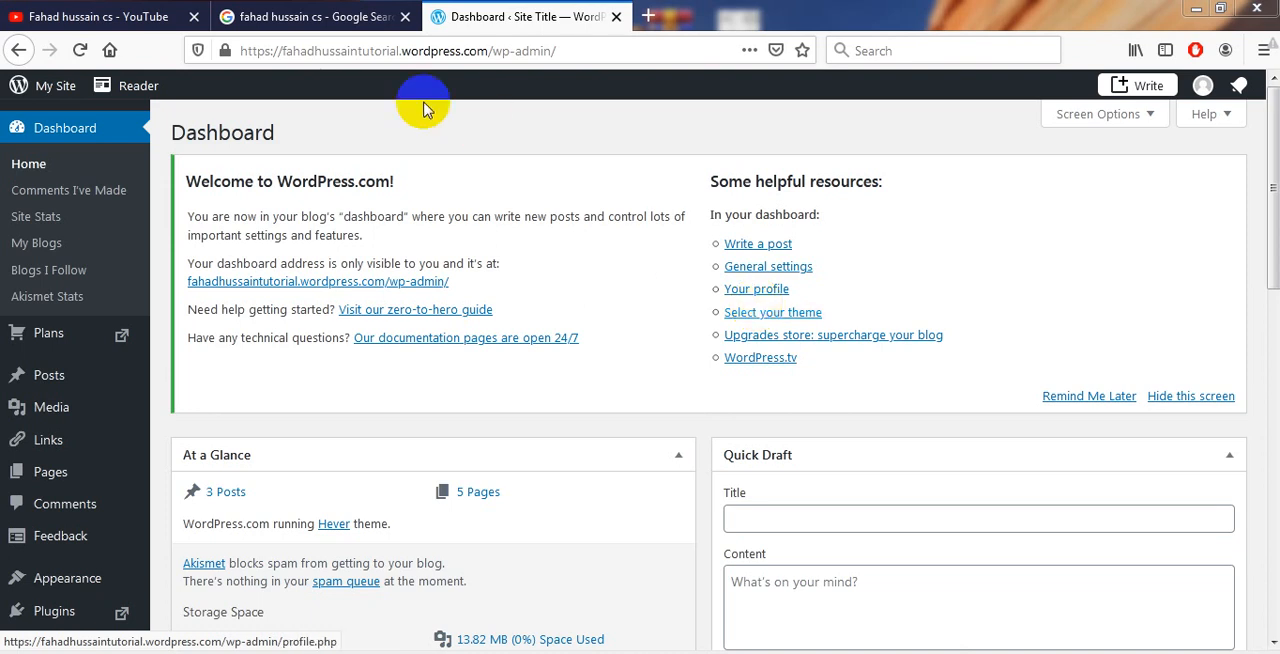
View the tutorial channel's playlists on YouTube and the Google search results, and return to the WordPress dashboard
click(135, 12)
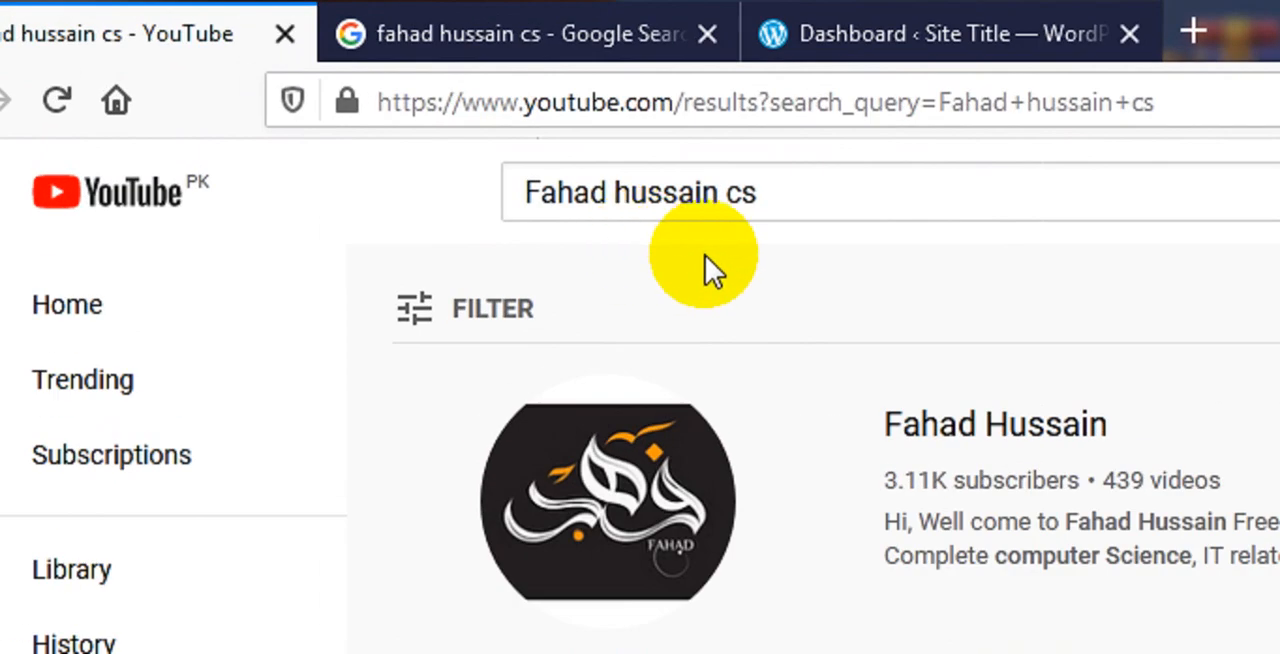
click(942, 458)
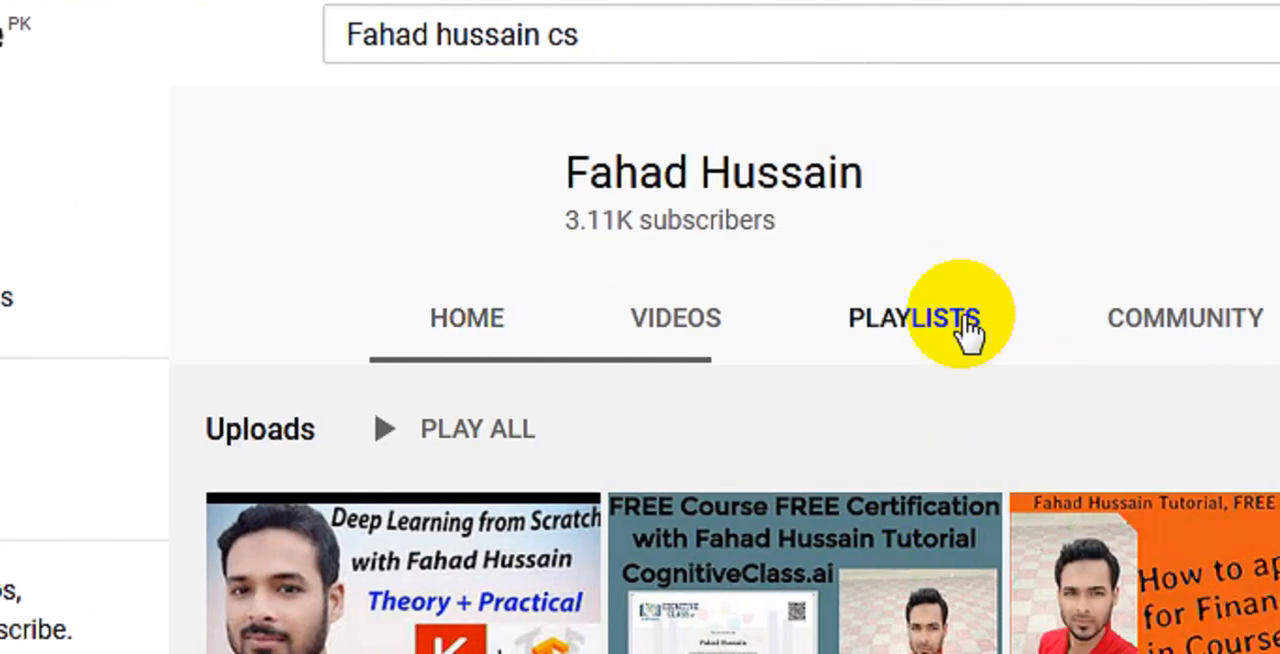
click(968, 330)
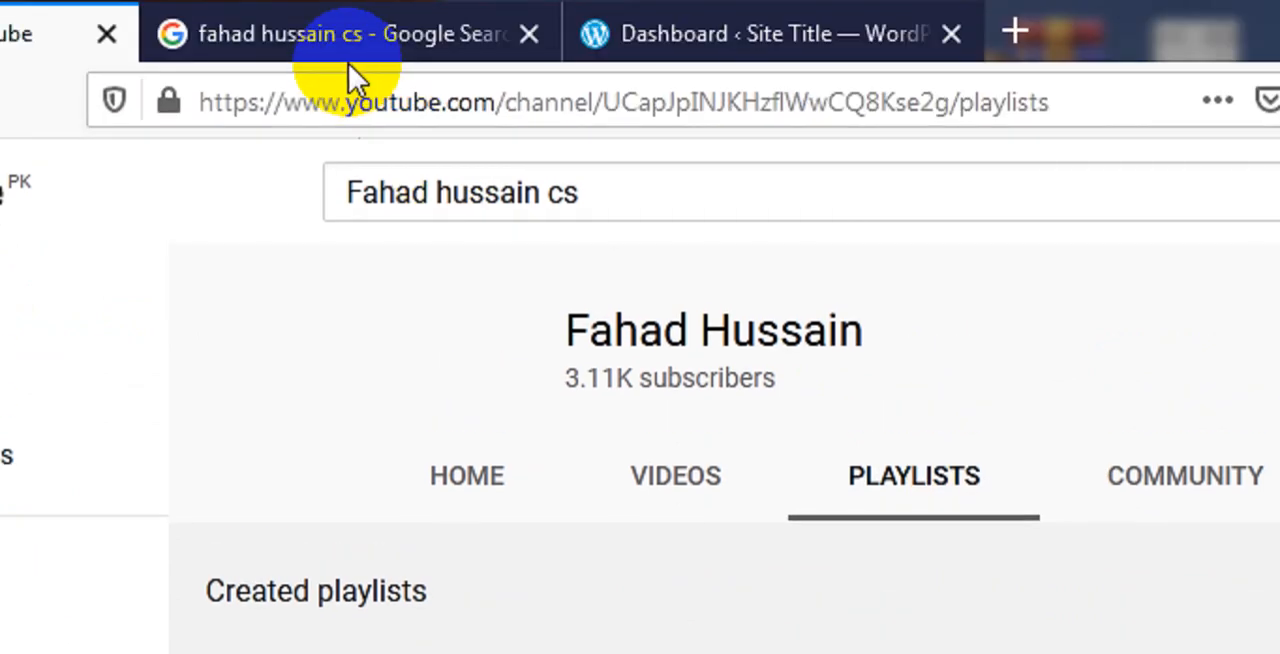
click(298, 42)
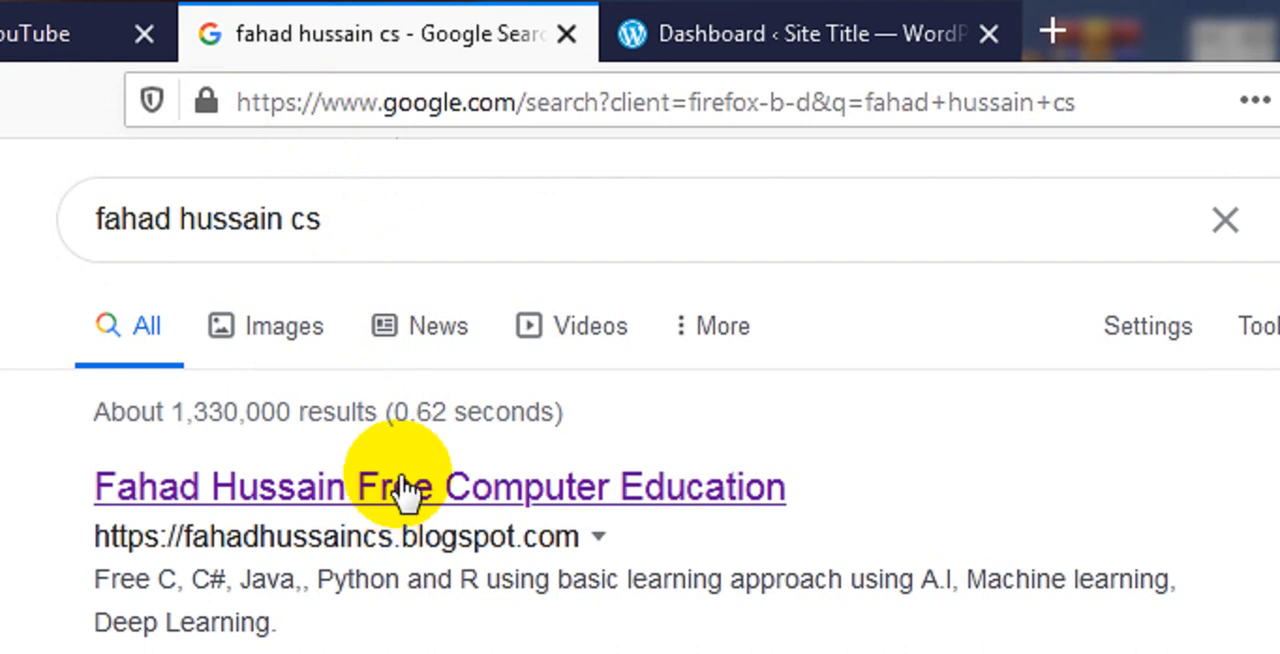
click(737, 16)
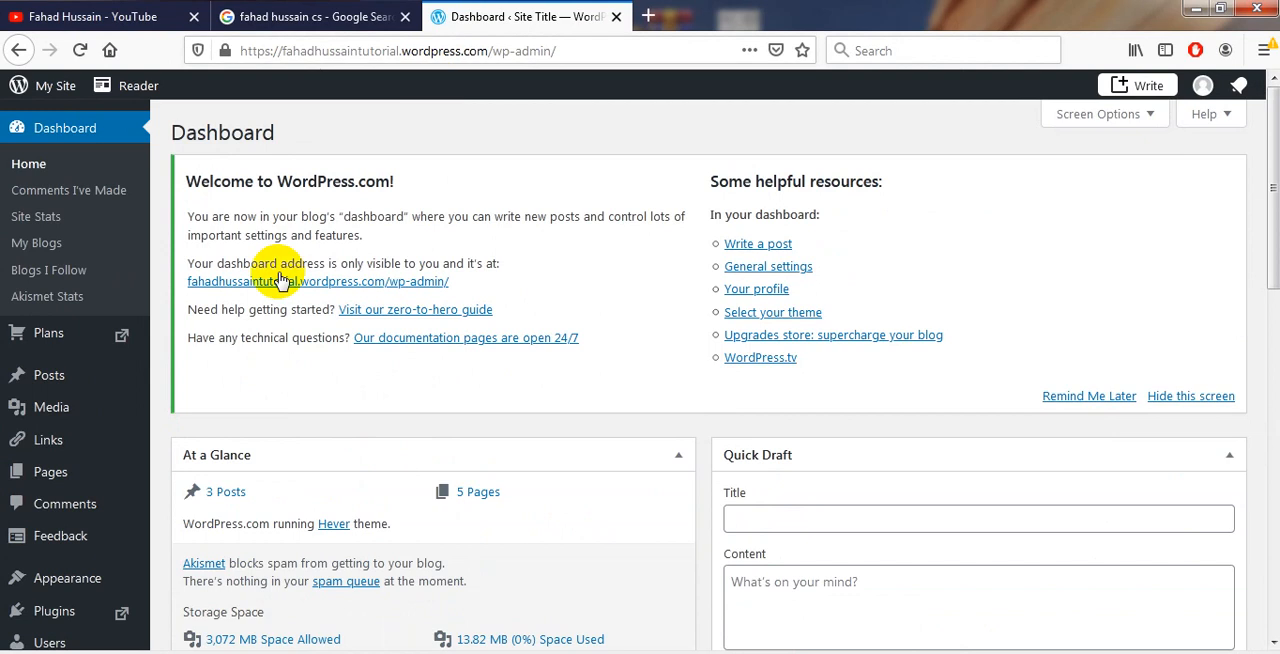
Open the list of all the site's pages
mouse_move(65, 521)
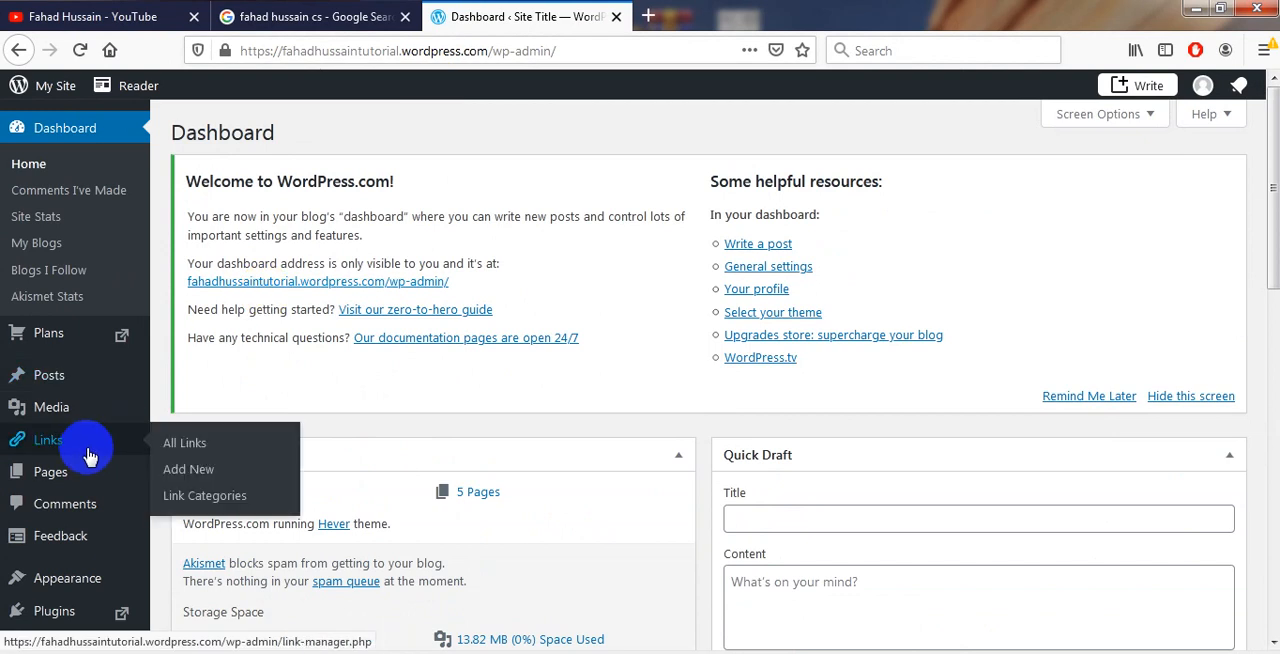
mouse_move(82, 470)
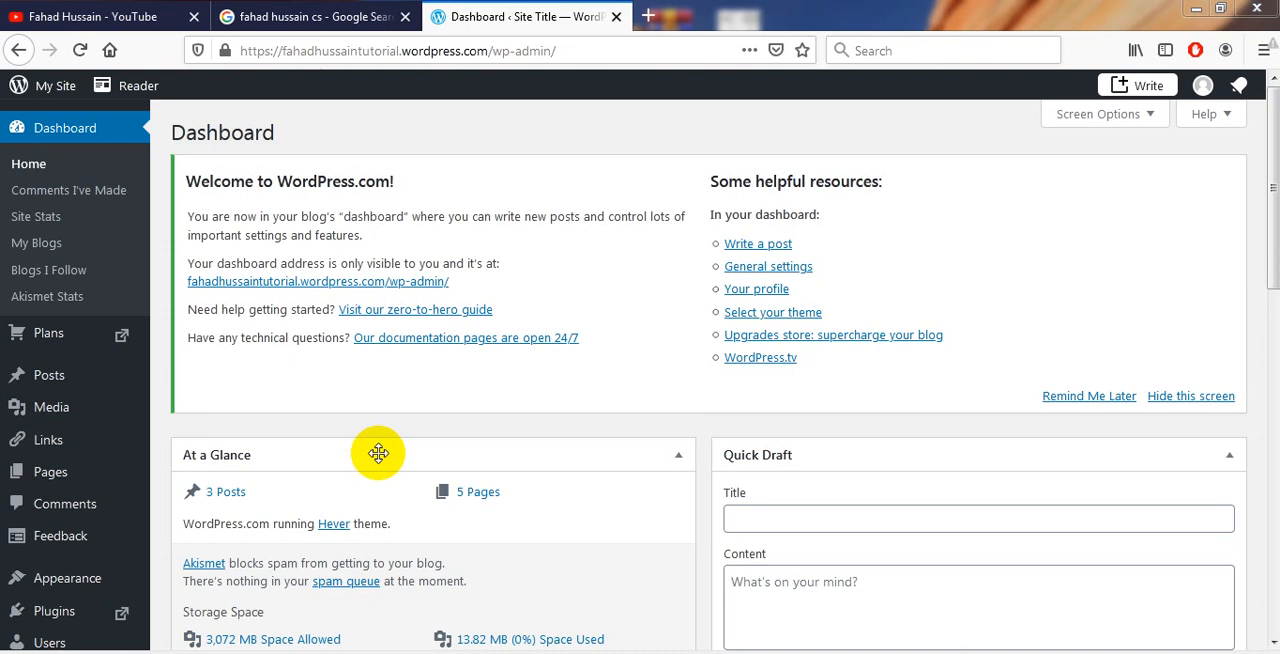
click(42, 483)
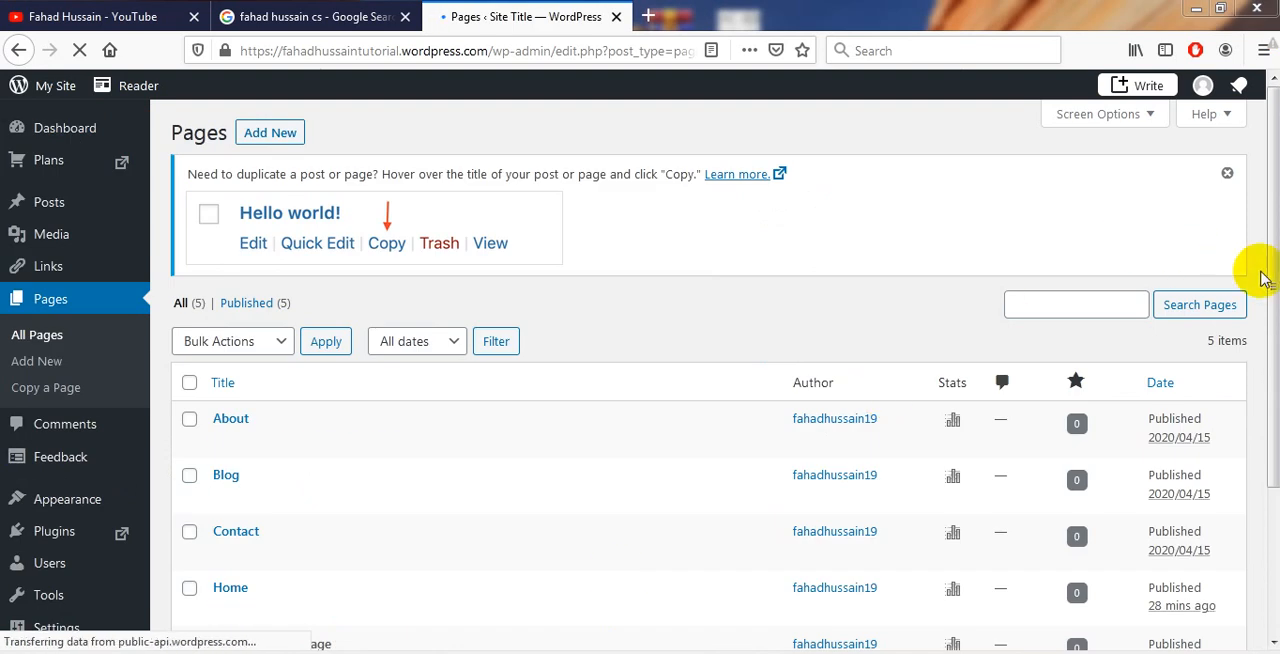
drag(1266, 286, 1266, 251)
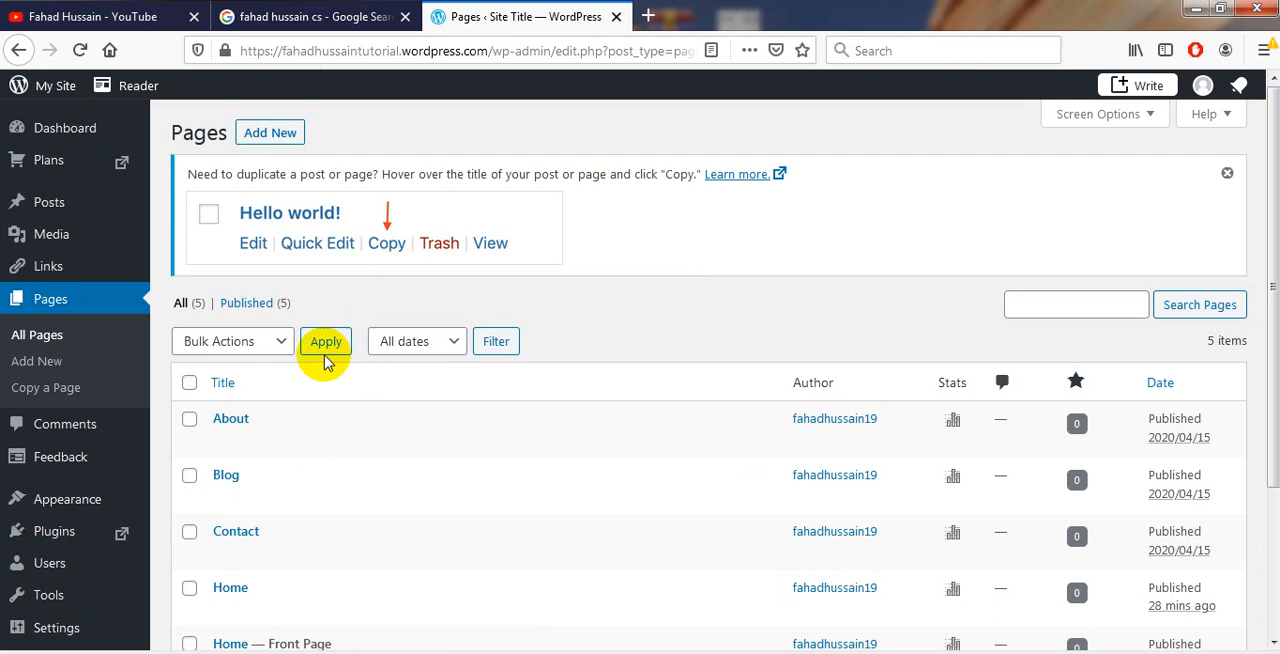
Select the Blog page and choose the Move to Trash bulk action without applying it
click(283, 344)
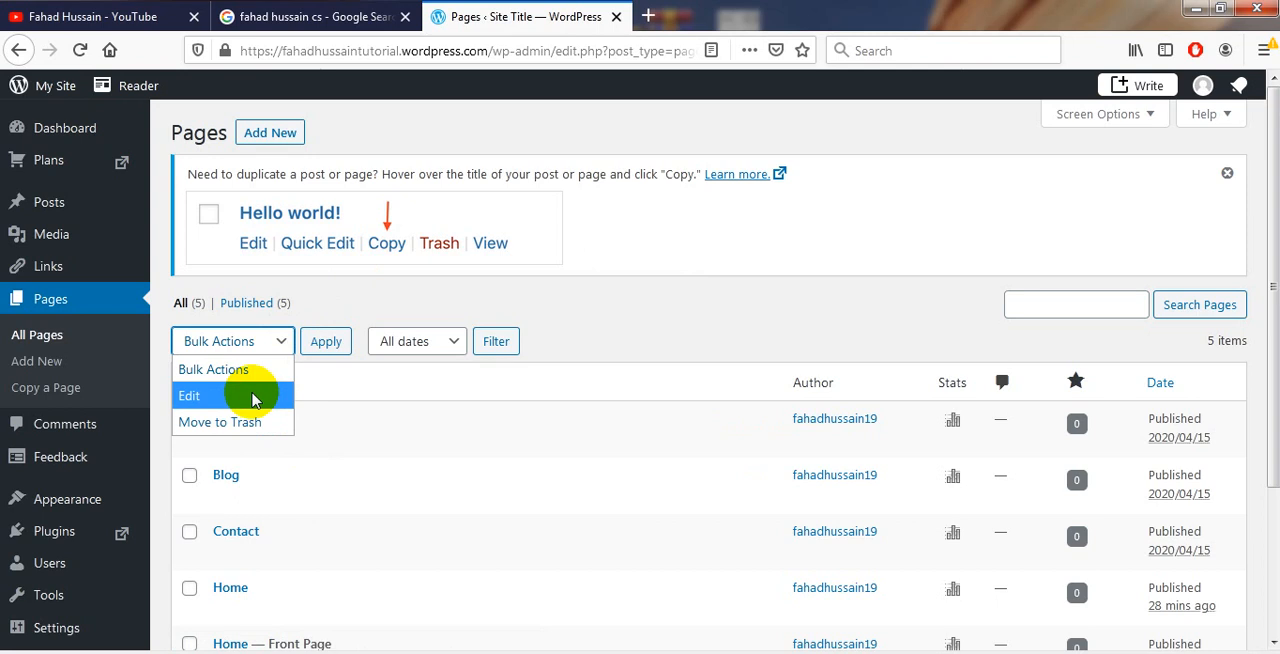
click(192, 472)
click(218, 341)
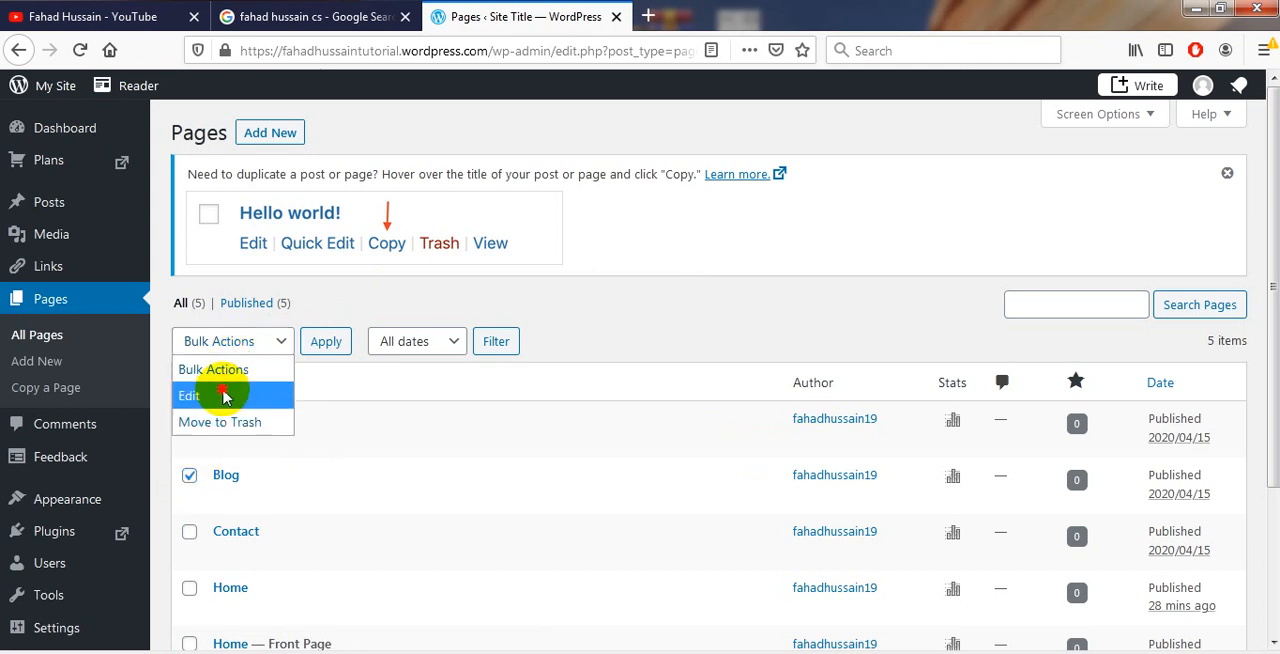
click(222, 421)
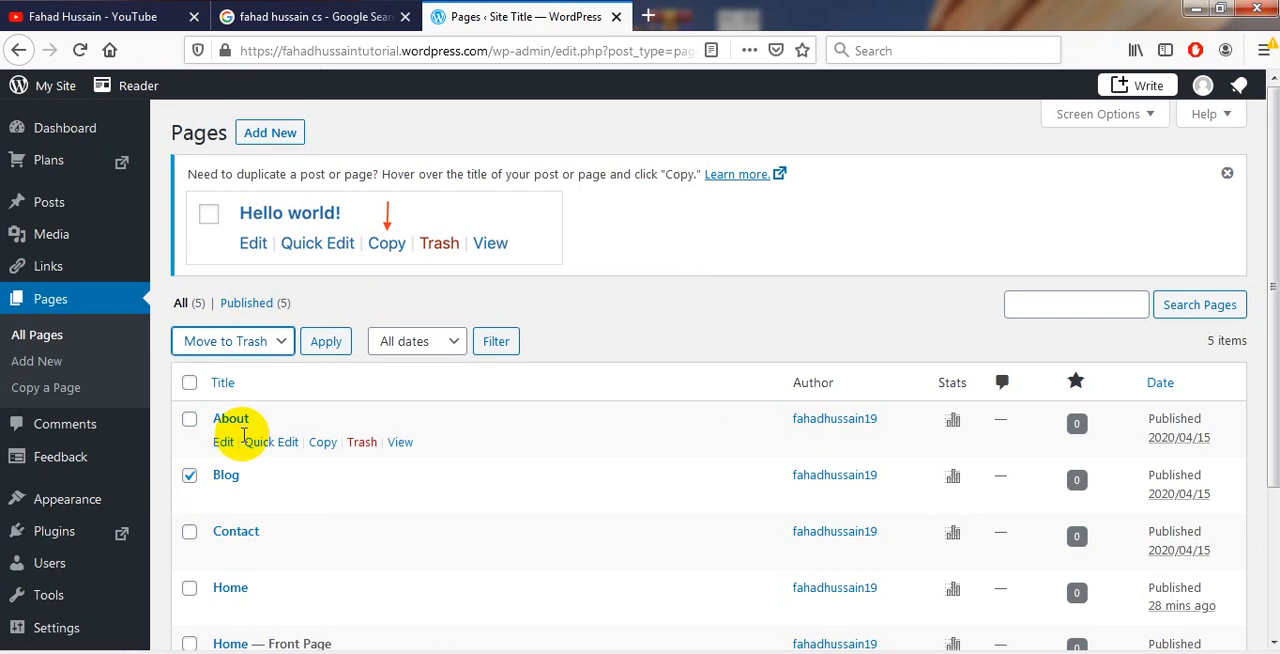
Set the pages list's date filter to April 2020 and deselect the Blog page
click(420, 344)
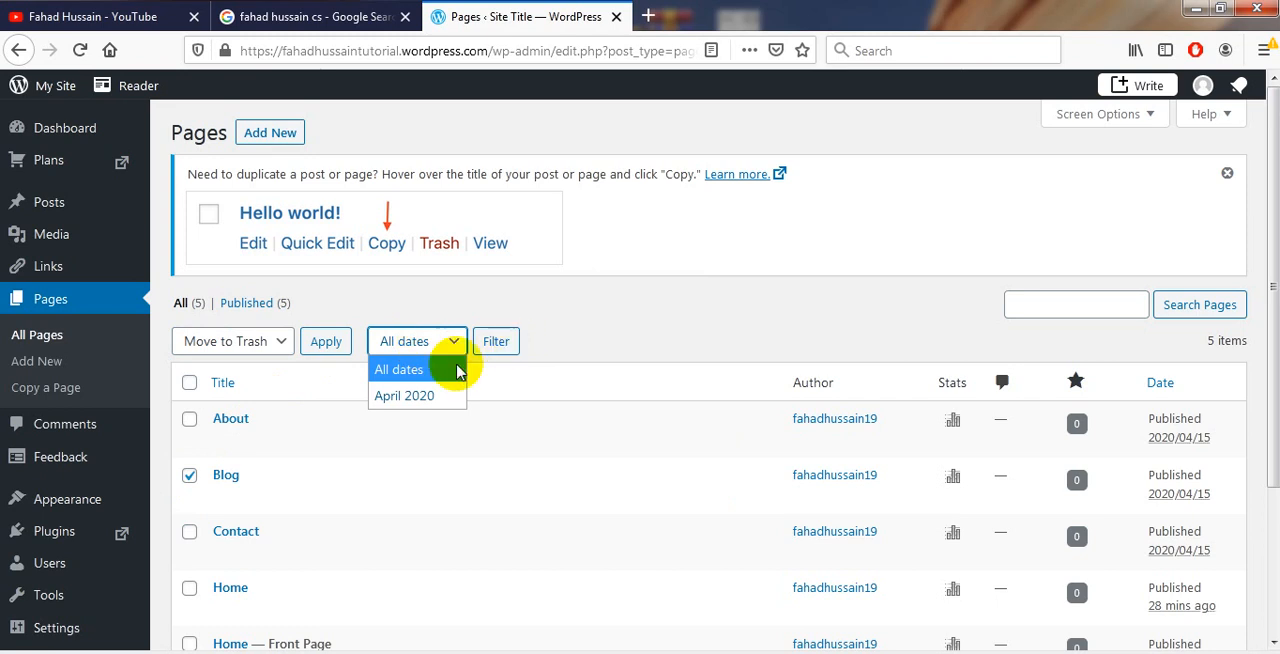
click(428, 398)
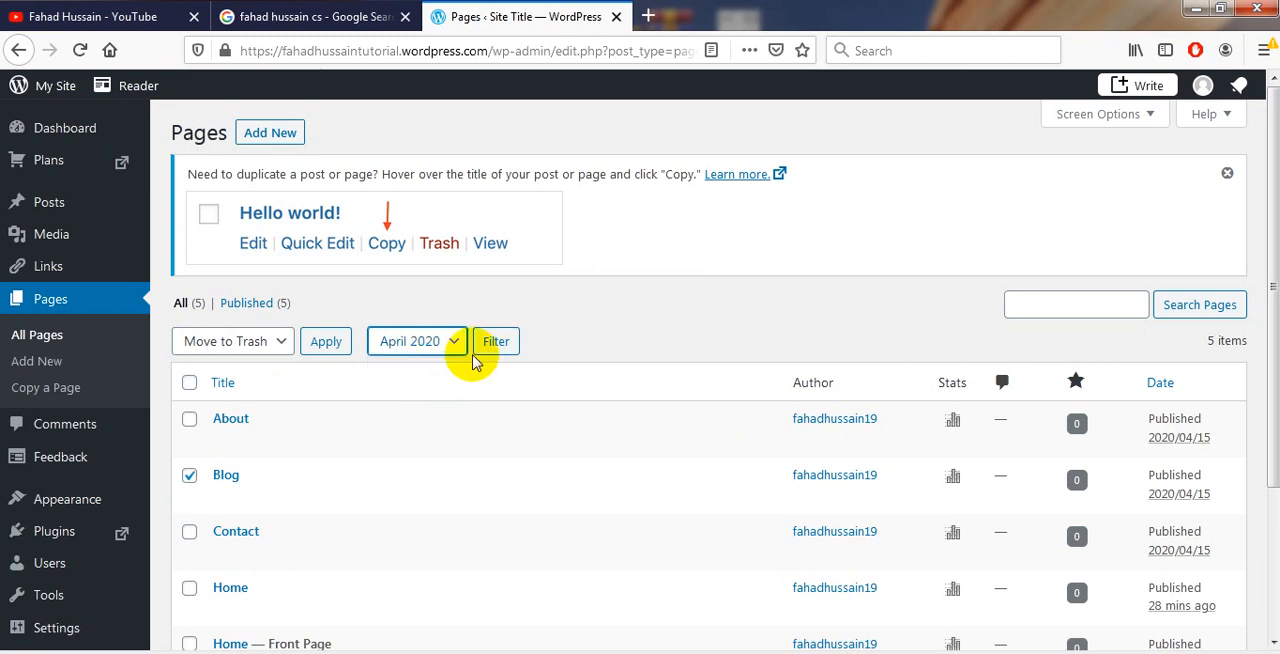
click(189, 476)
Search the pages for "About" and view the About page's stats before returning to the pages list
click(1060, 300)
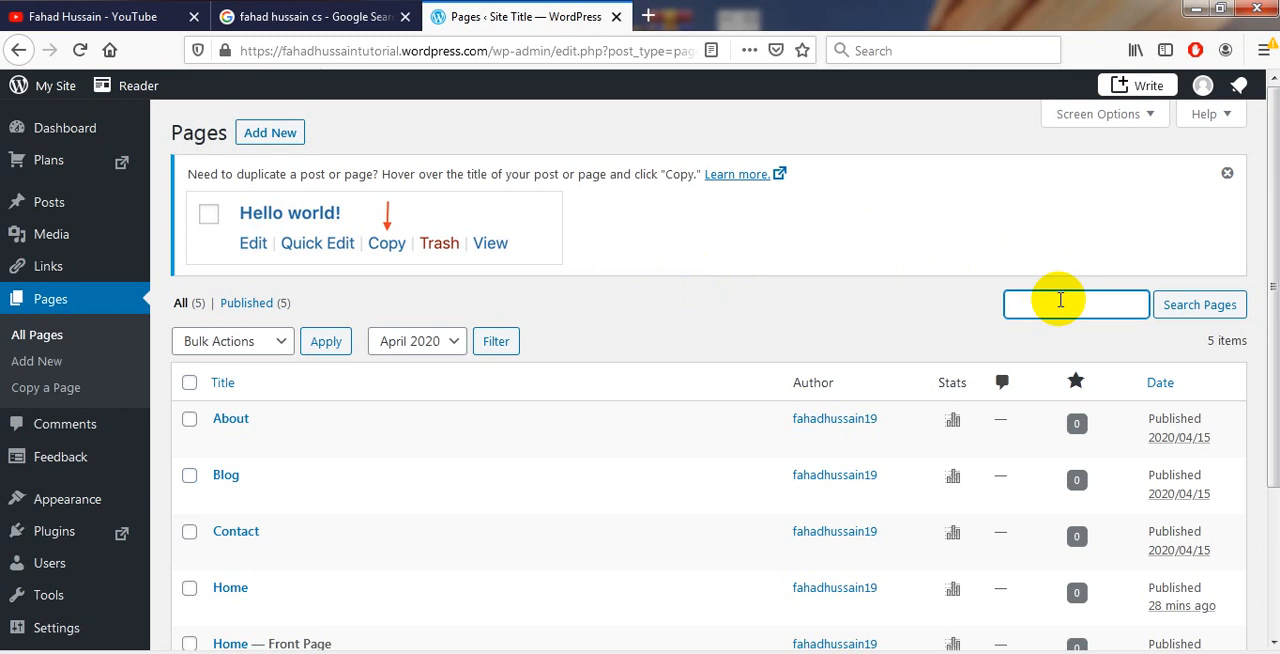
text(About)
key(Return)
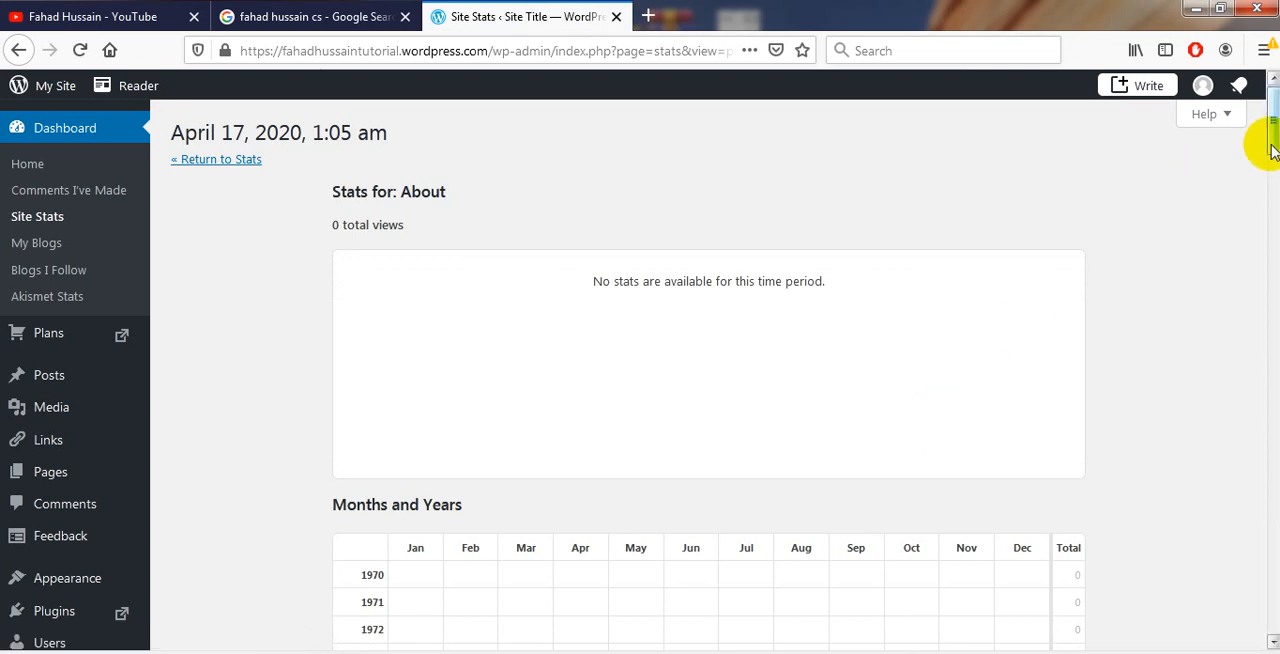
mouse_move(1268, 150)
mouse_down()
mouse_move(1272, 200)
mouse_move(1260, 143)
mouse_up()
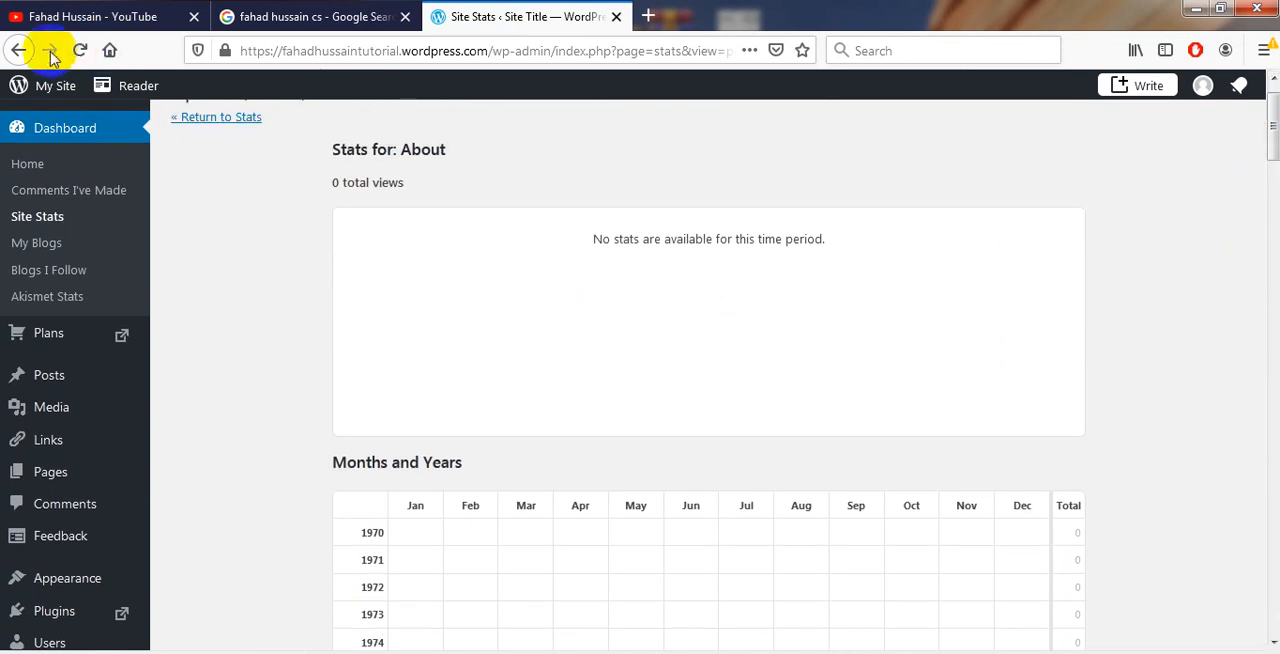
click(18, 50)
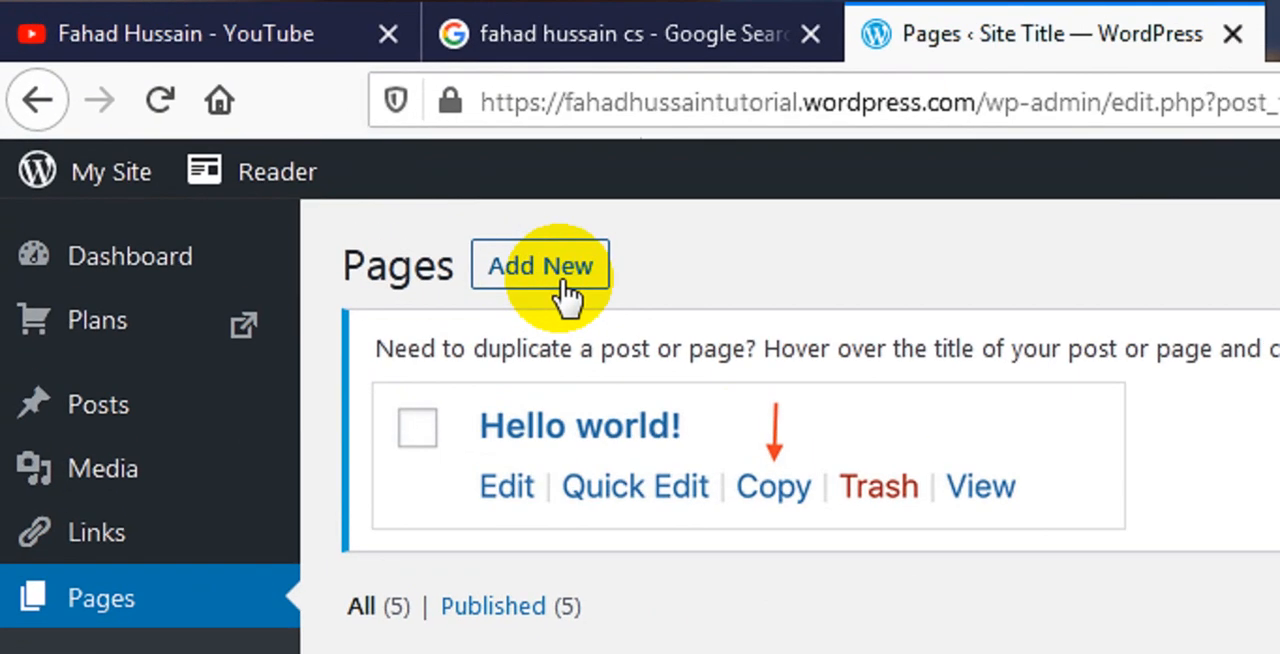
Add a new page using the Services layout that has the office lounge photo as its cover
click(564, 281)
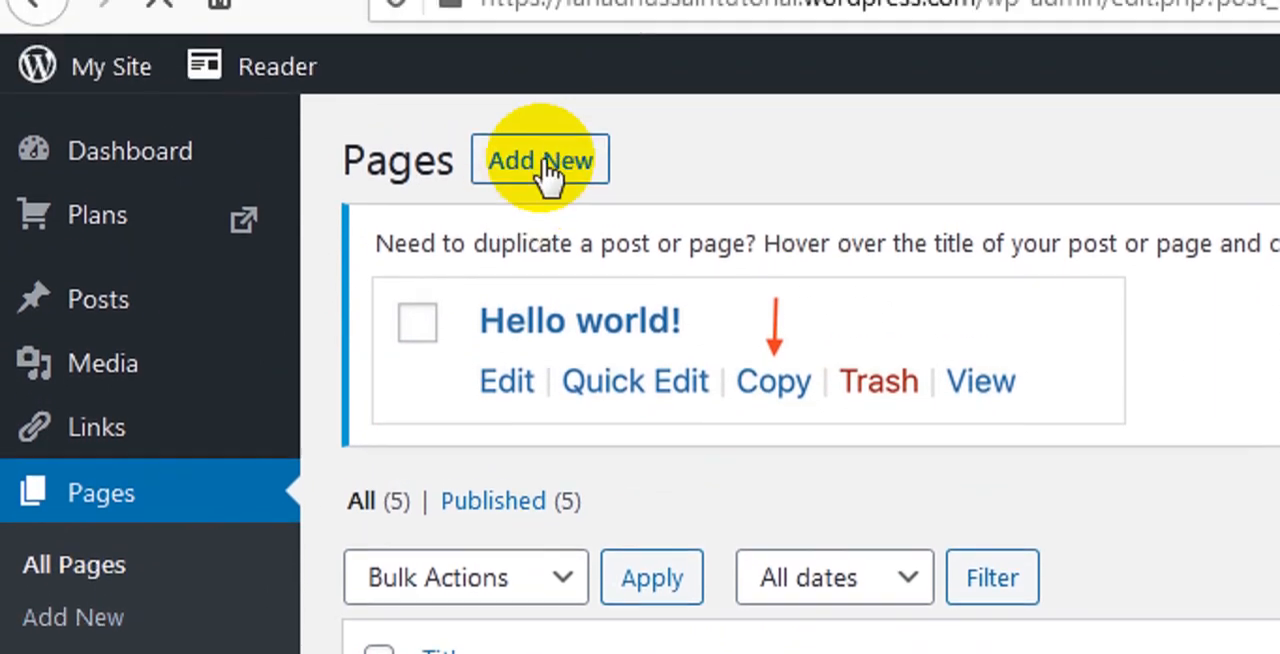
click(544, 62)
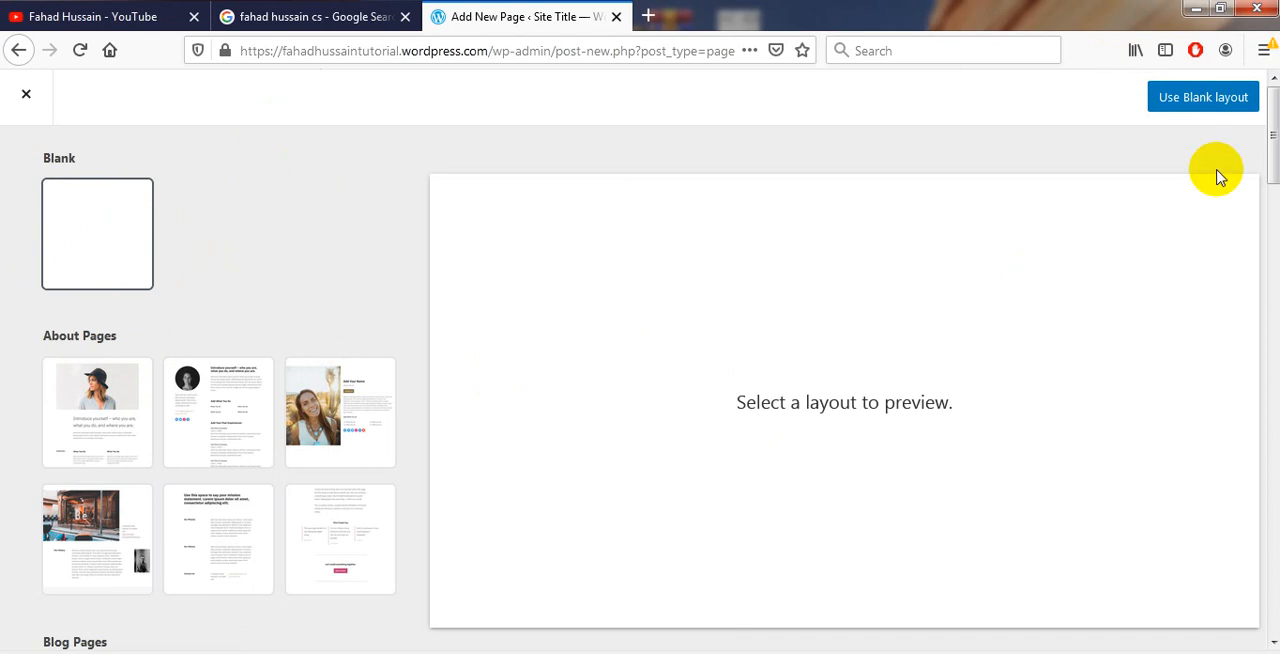
drag(1267, 163, 1229, 403)
click(221, 530)
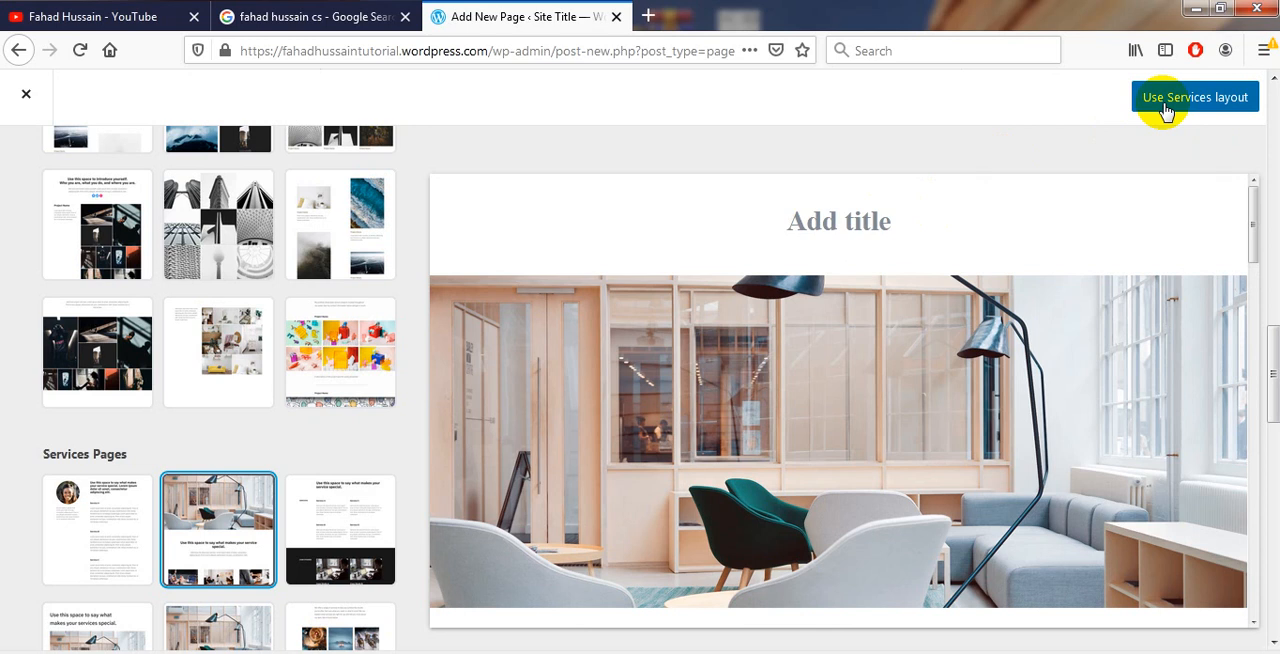
click(1165, 110)
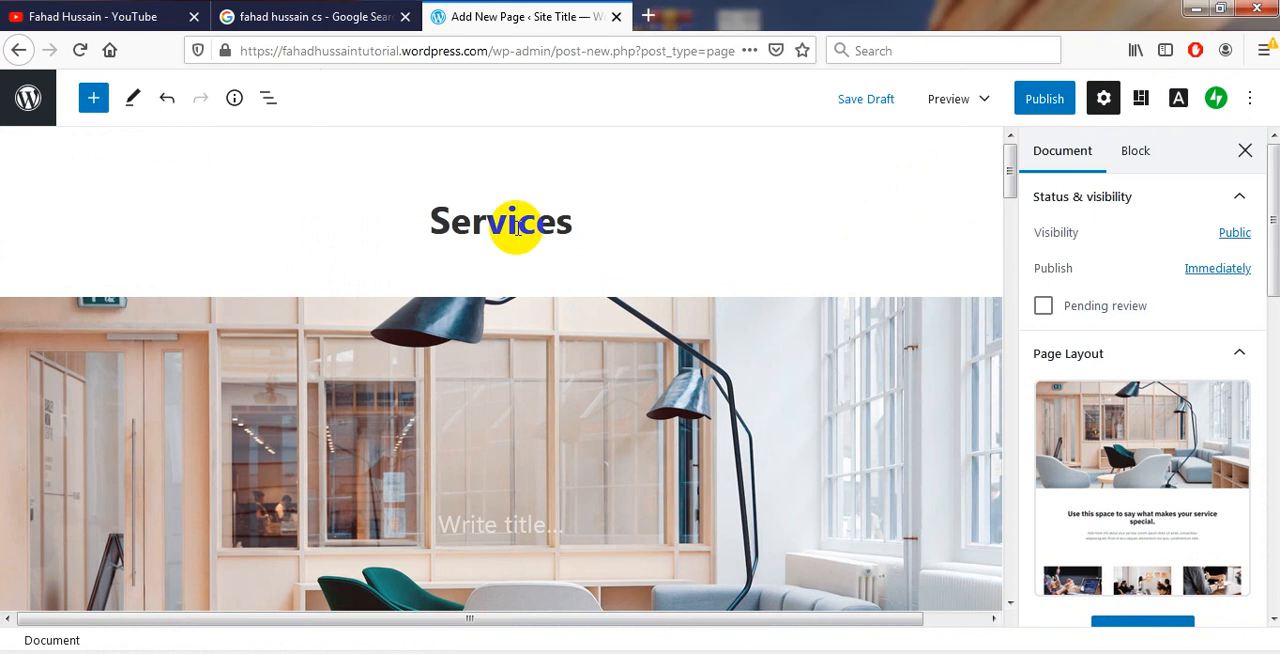
Put the owner's first name with "'s" before "Services" in the page title and enter the full name plus "CS" as the cover title
text(Fahad)
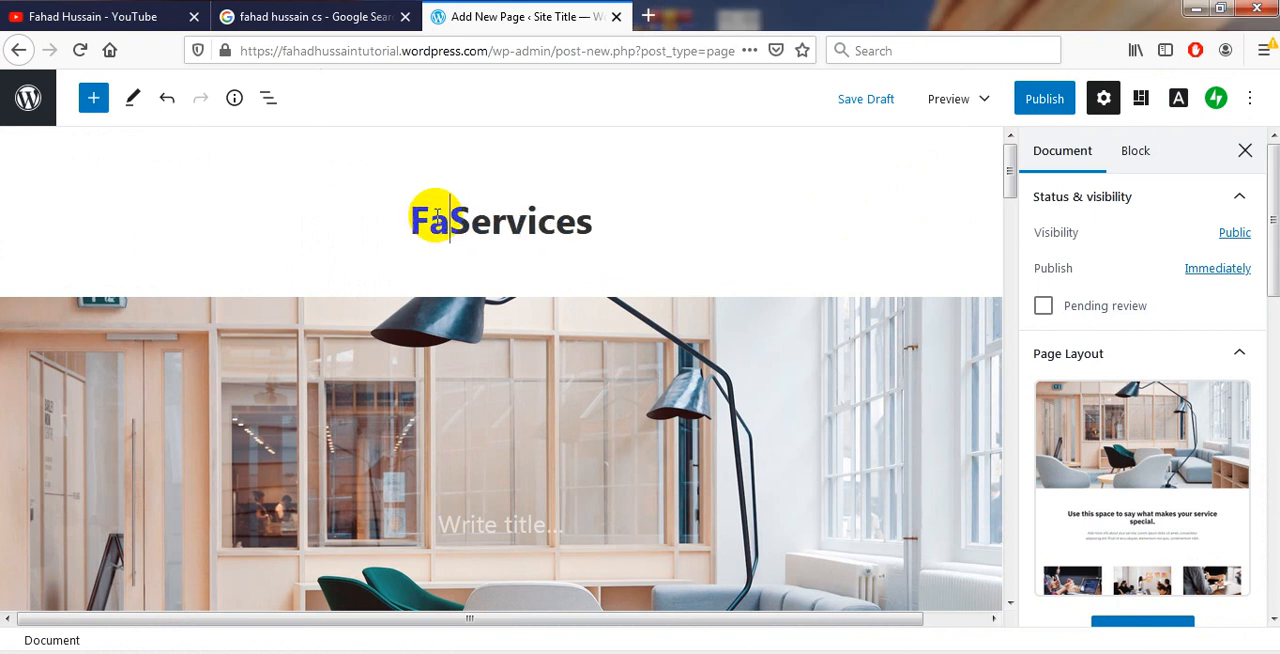
text('s)
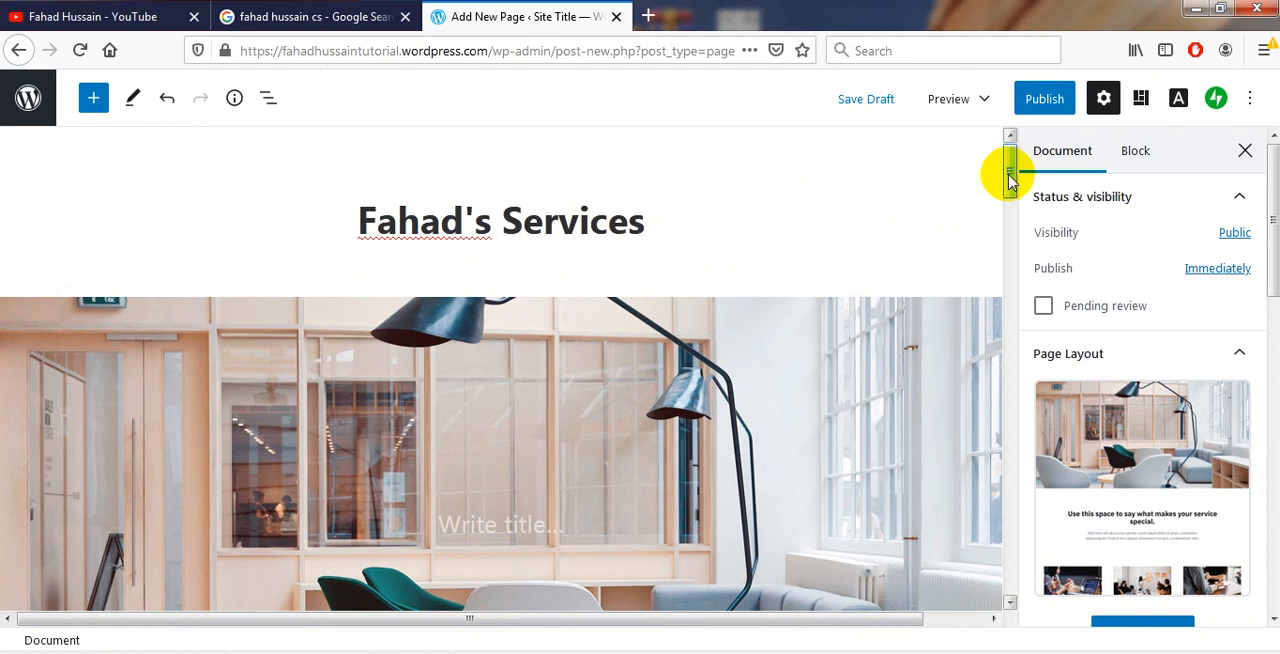
drag(1010, 178, 1008, 195)
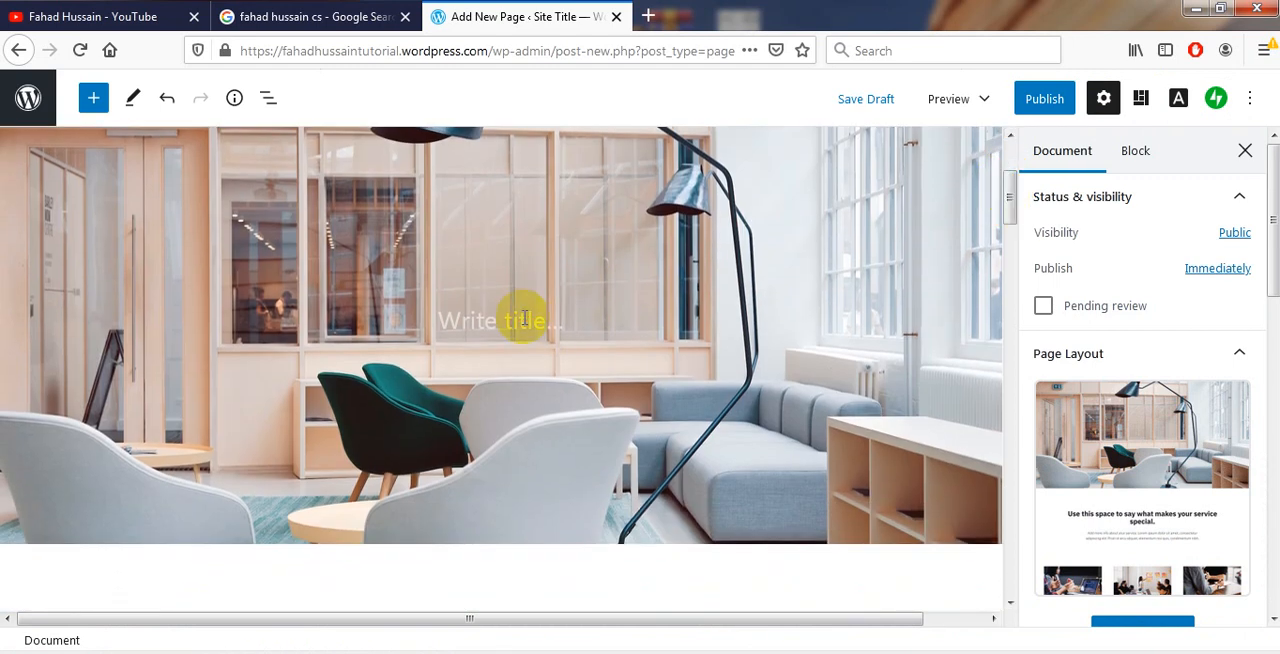
click(523, 318)
text(Fahad Hussain CS)
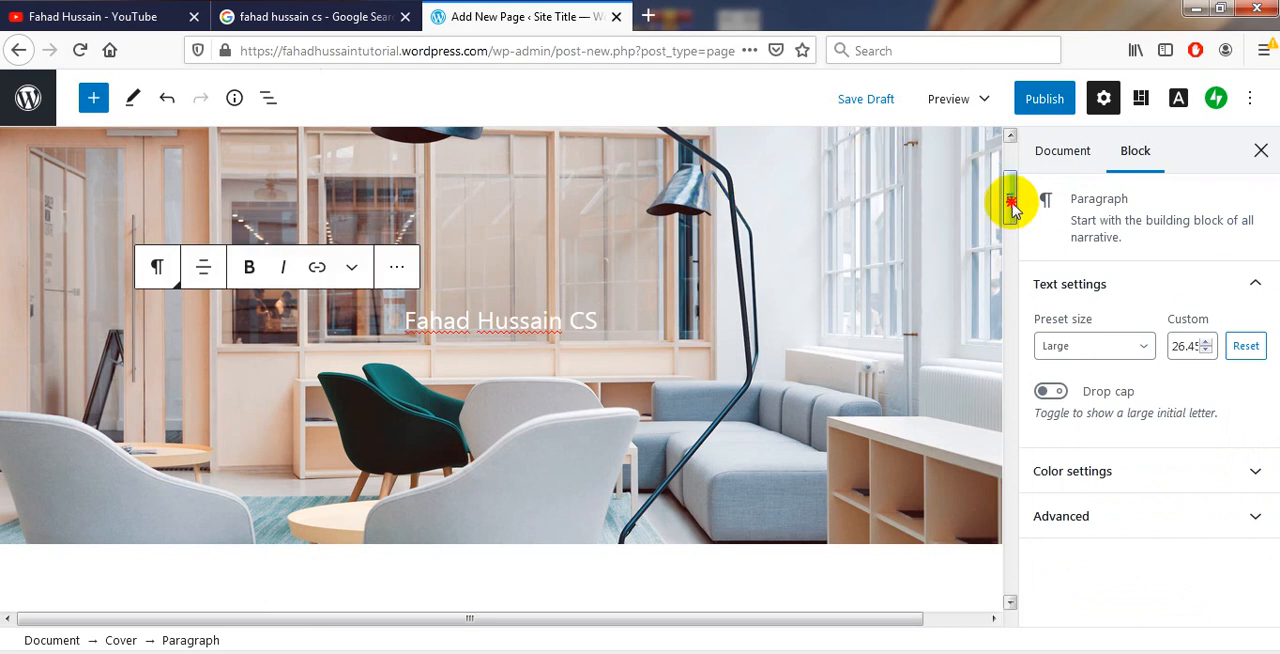
Make the whole cover title bold and italic, and open its further block options
scroll(1010, 198, up, 3)
scroll(1010, 198, down, 1)
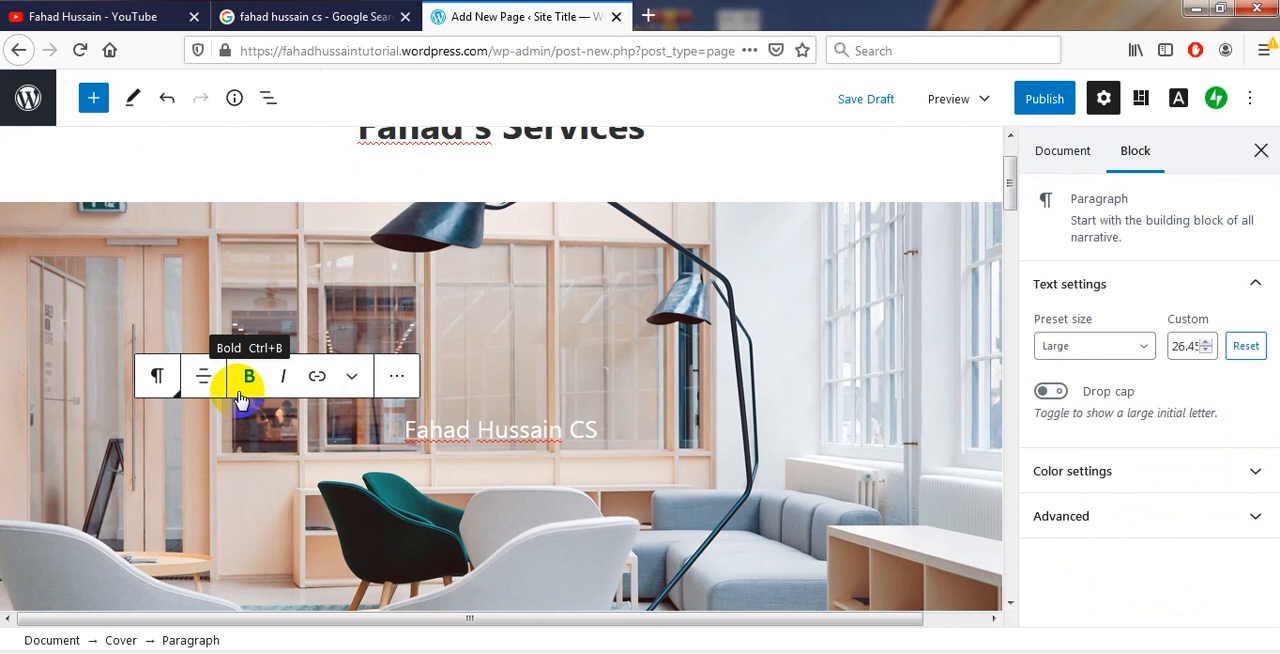
triple_click(430, 430)
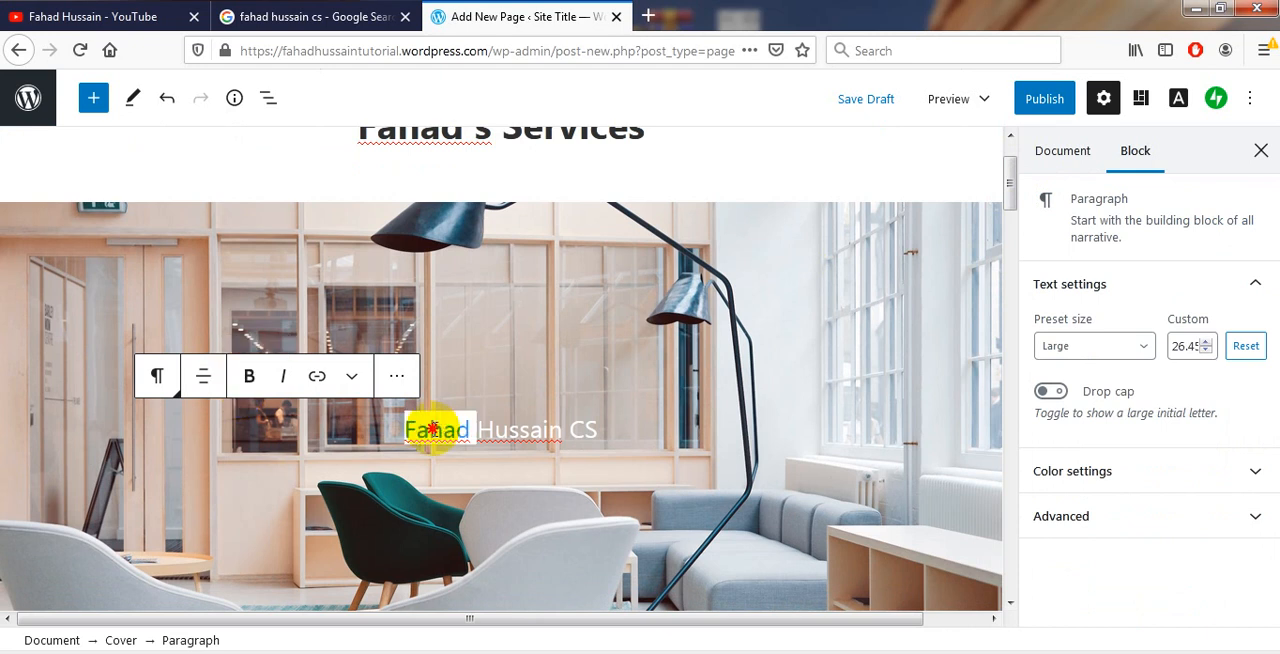
click(247, 390)
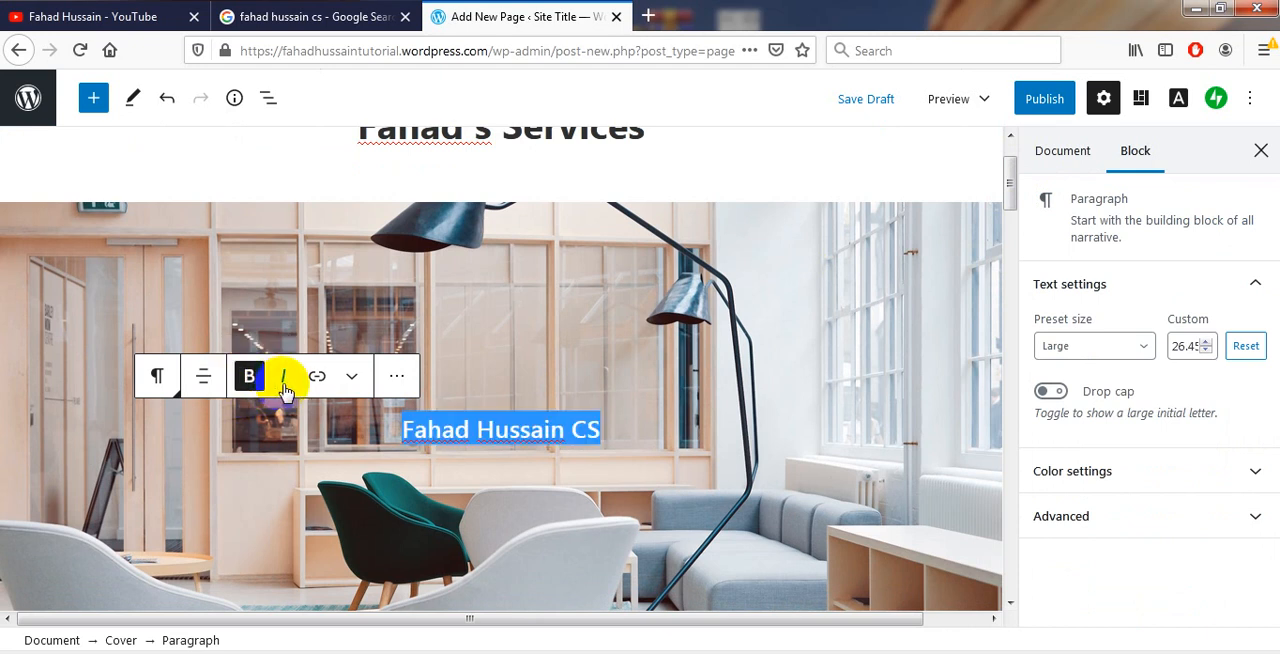
click(284, 380)
click(395, 380)
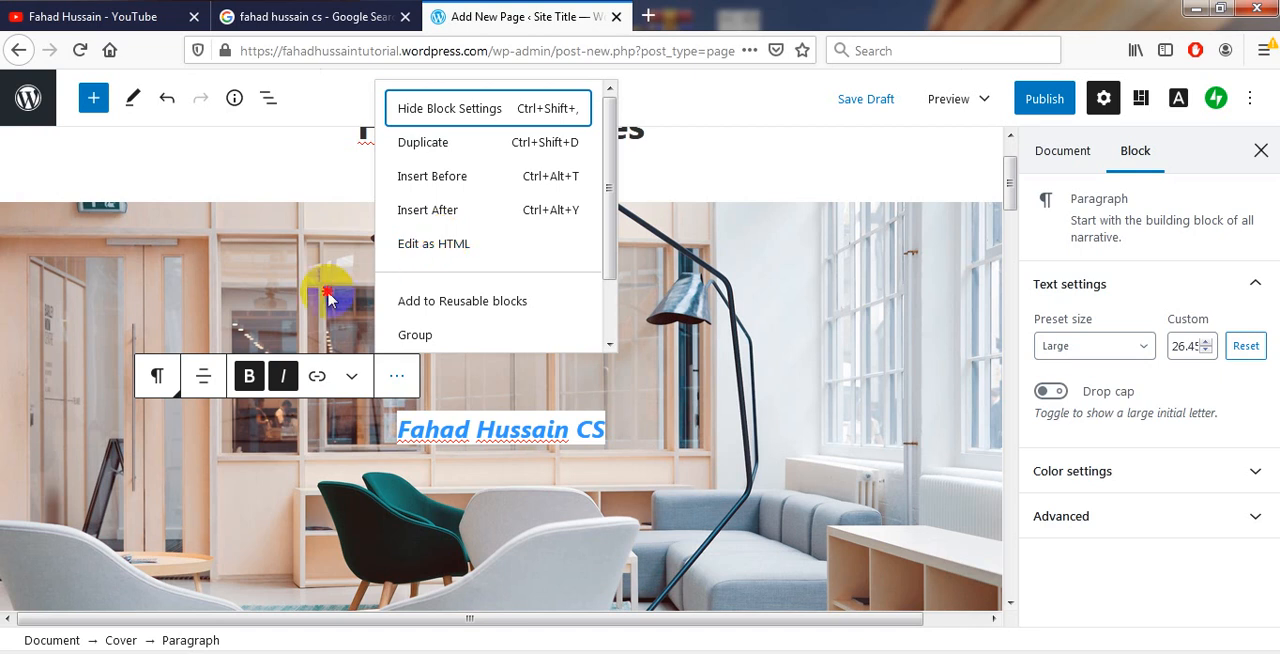
Replace the cover image with an uploaded photo of yellow tulips and apply the Bottom Wave style to the cover
click(291, 239)
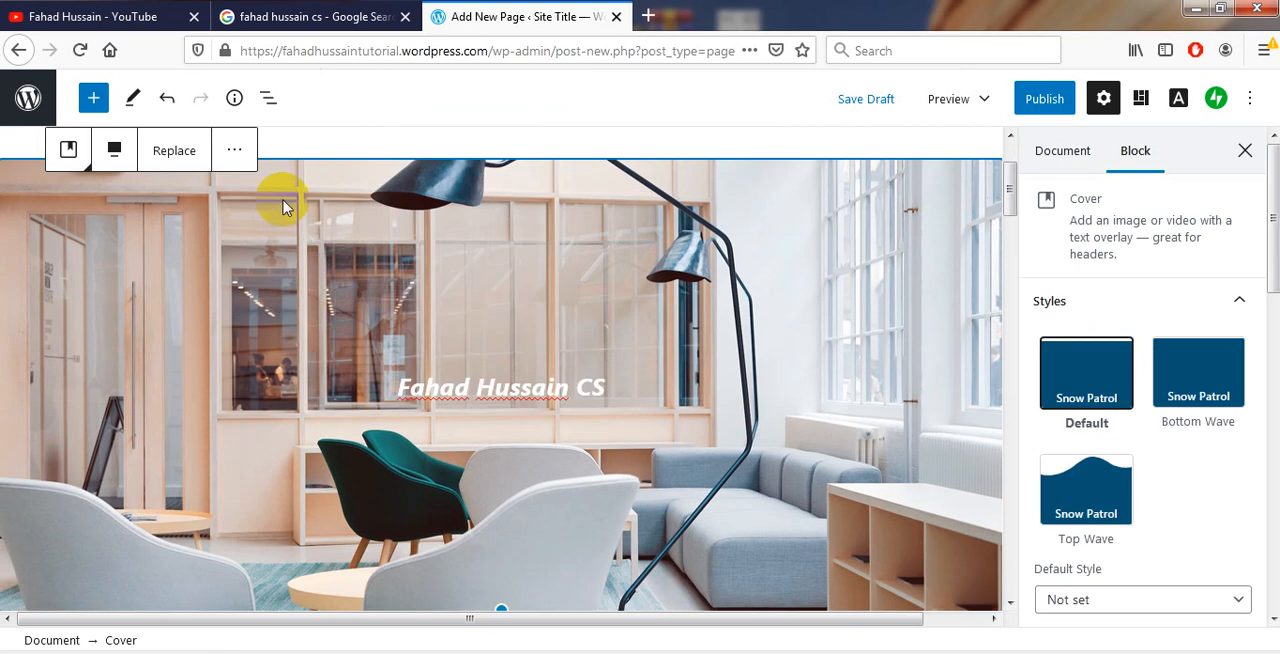
click(168, 163)
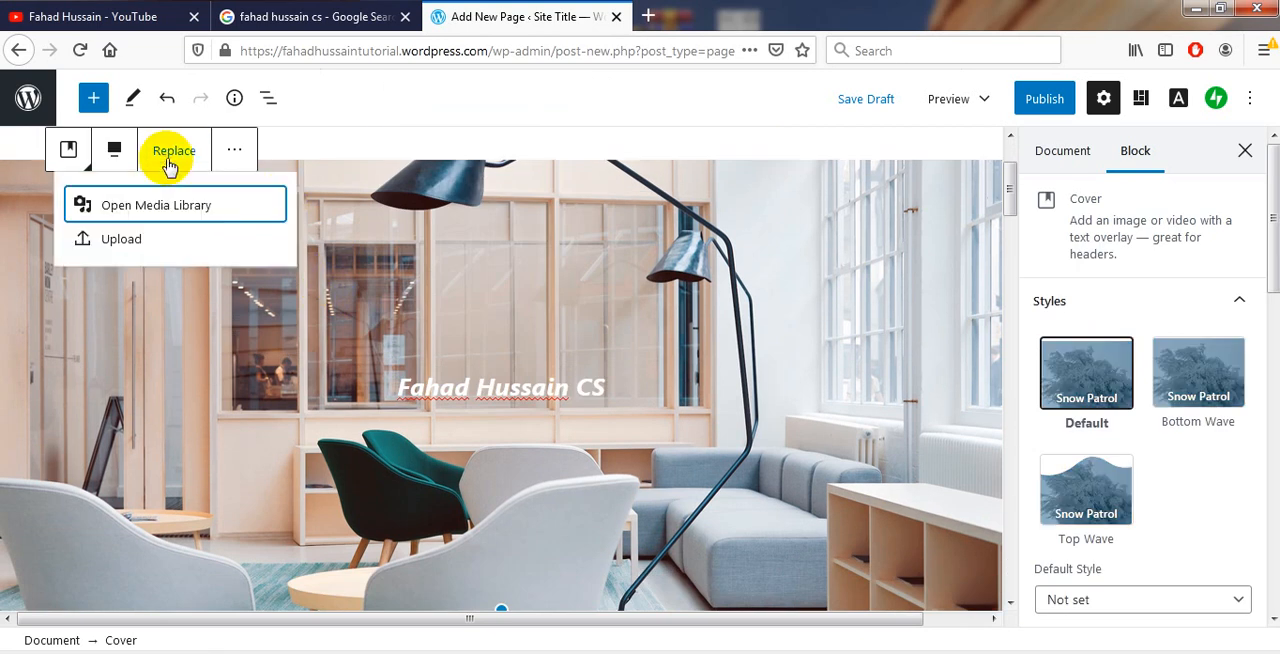
click(112, 248)
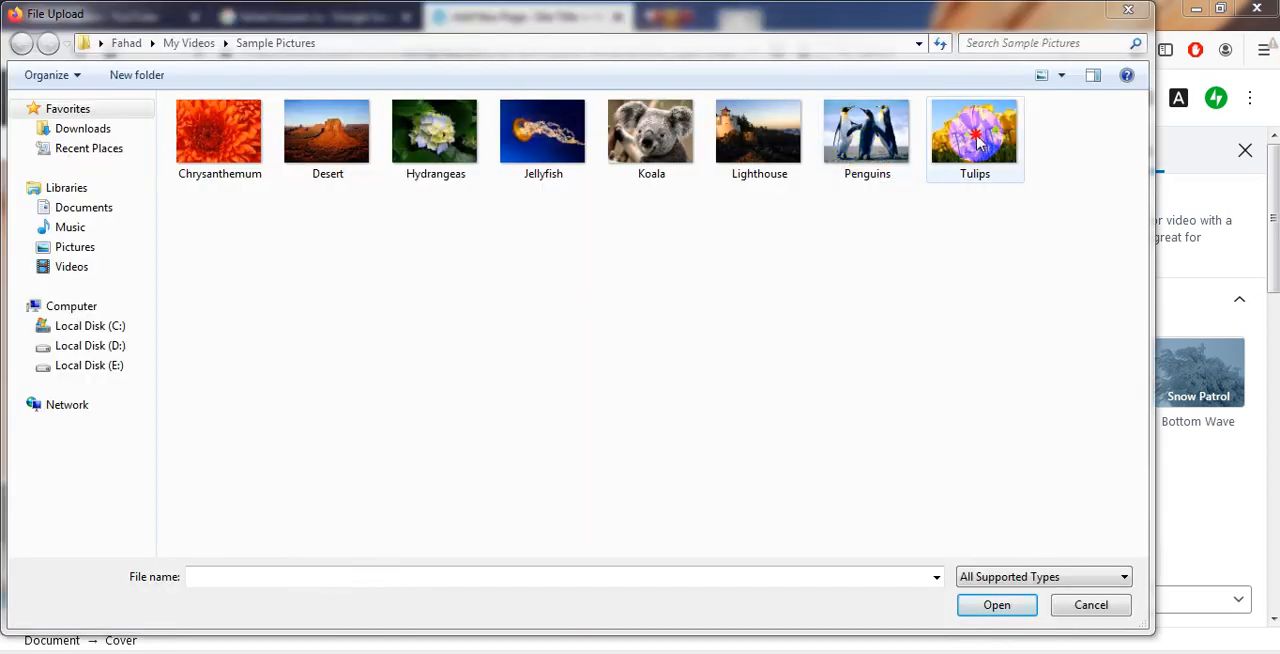
double_click(977, 137)
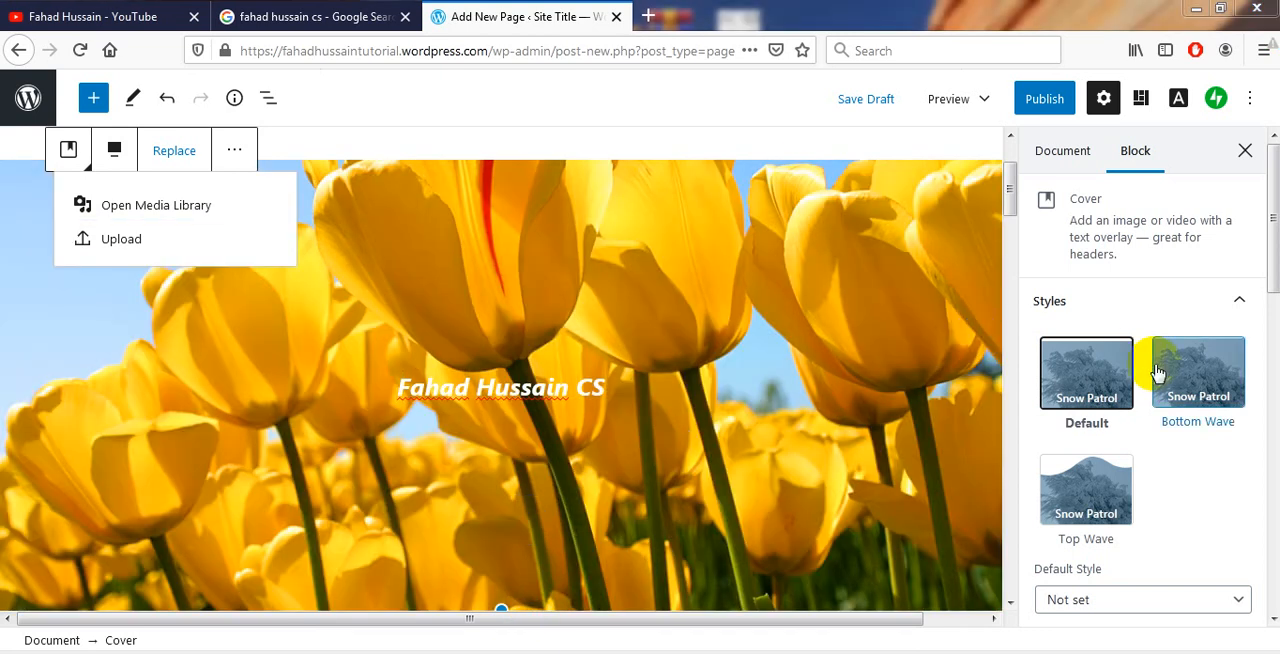
click(1198, 372)
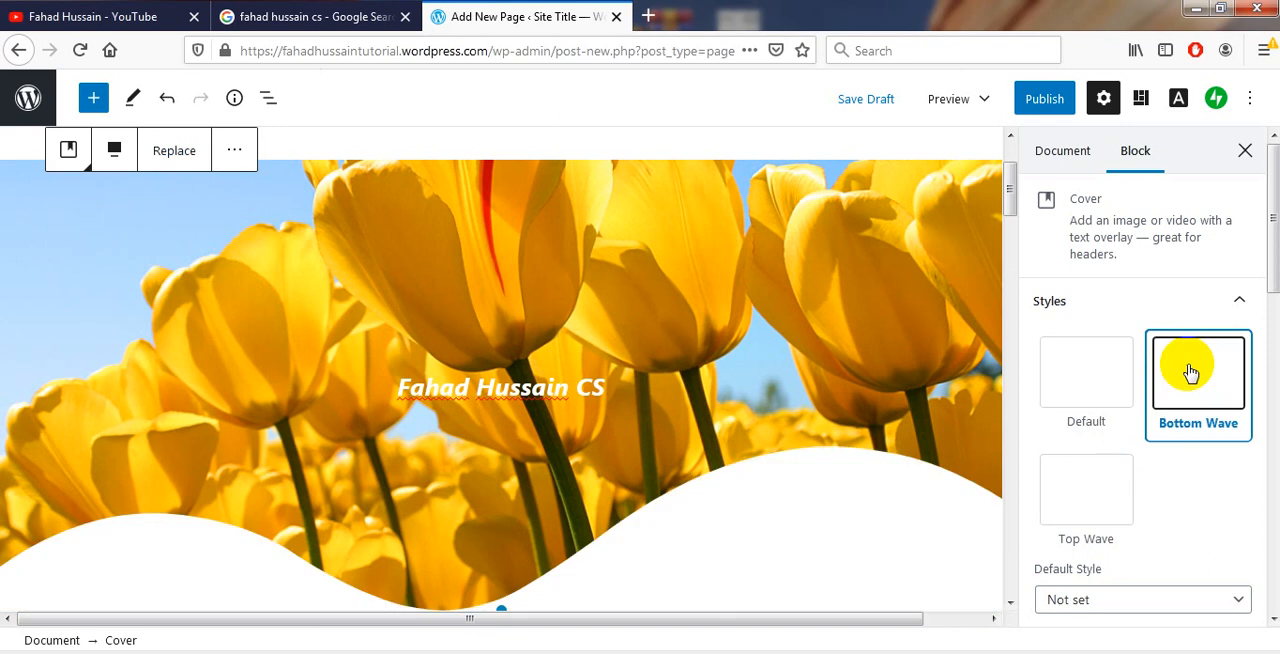
Try the Top Wave style on the tulip cover, and set the style back to Bottom Wave
click(1088, 488)
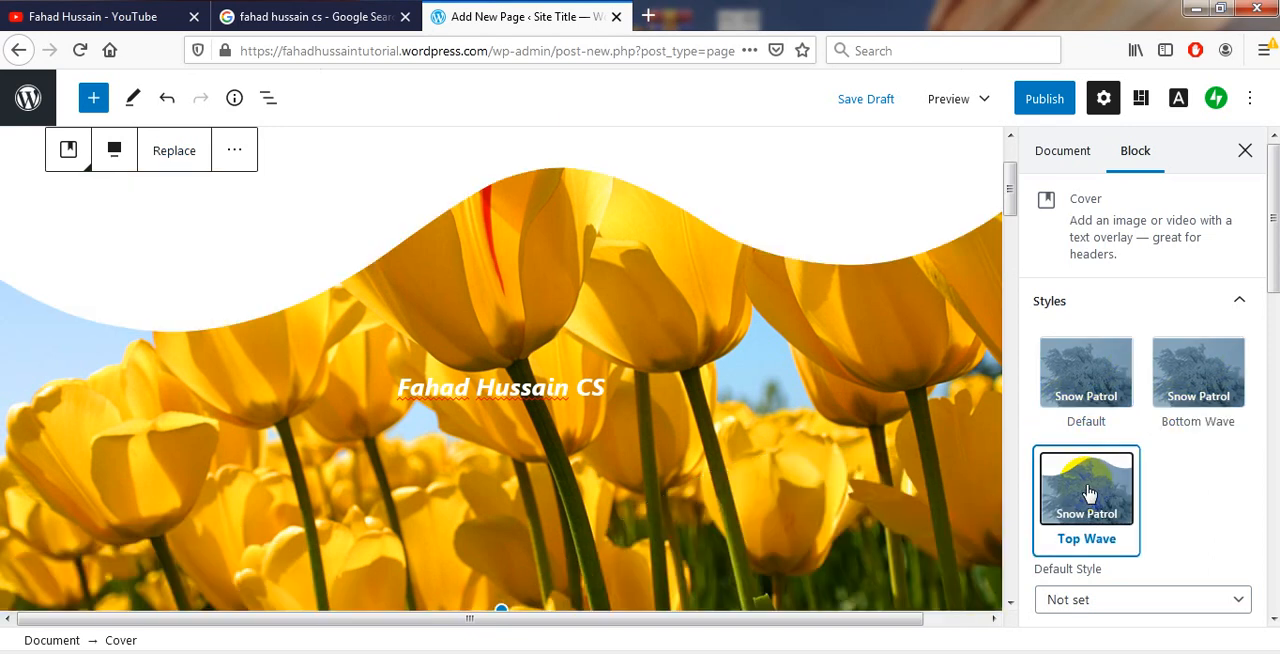
click(1203, 384)
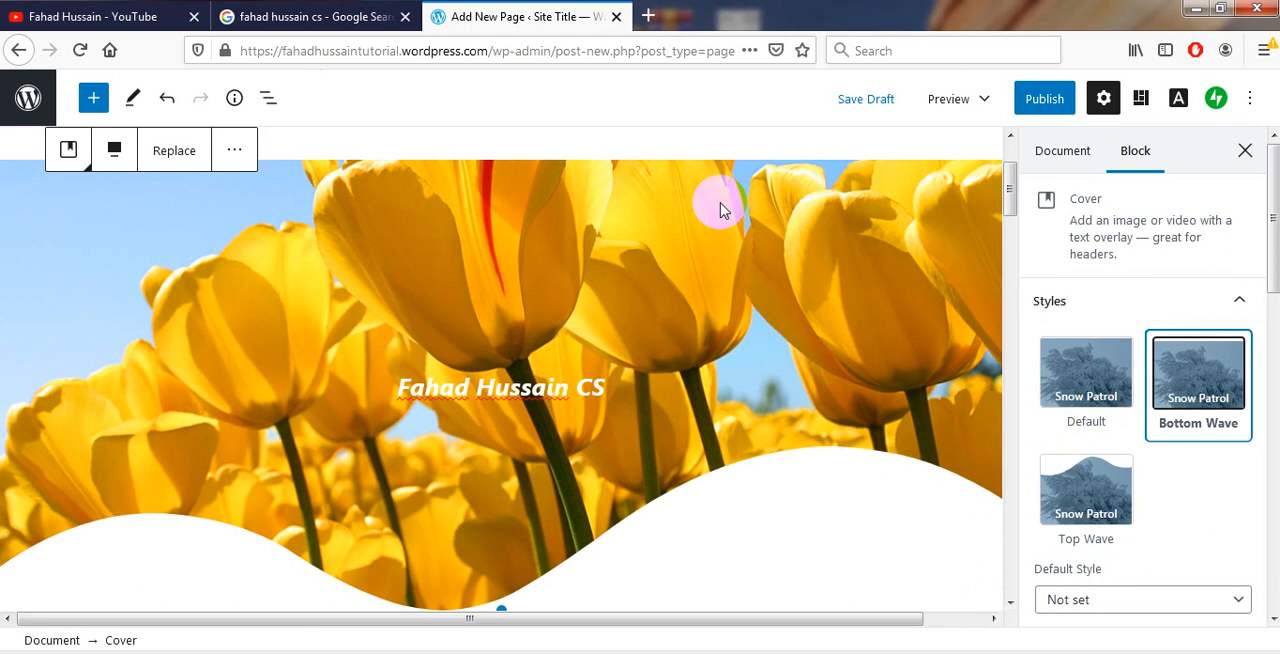
Replace the heading below the cover with "Learn to earn with" followed by the owner's full name and "CS"
drag(1012, 203, 1012, 280)
double_click(509, 345)
key(ctrl+a)
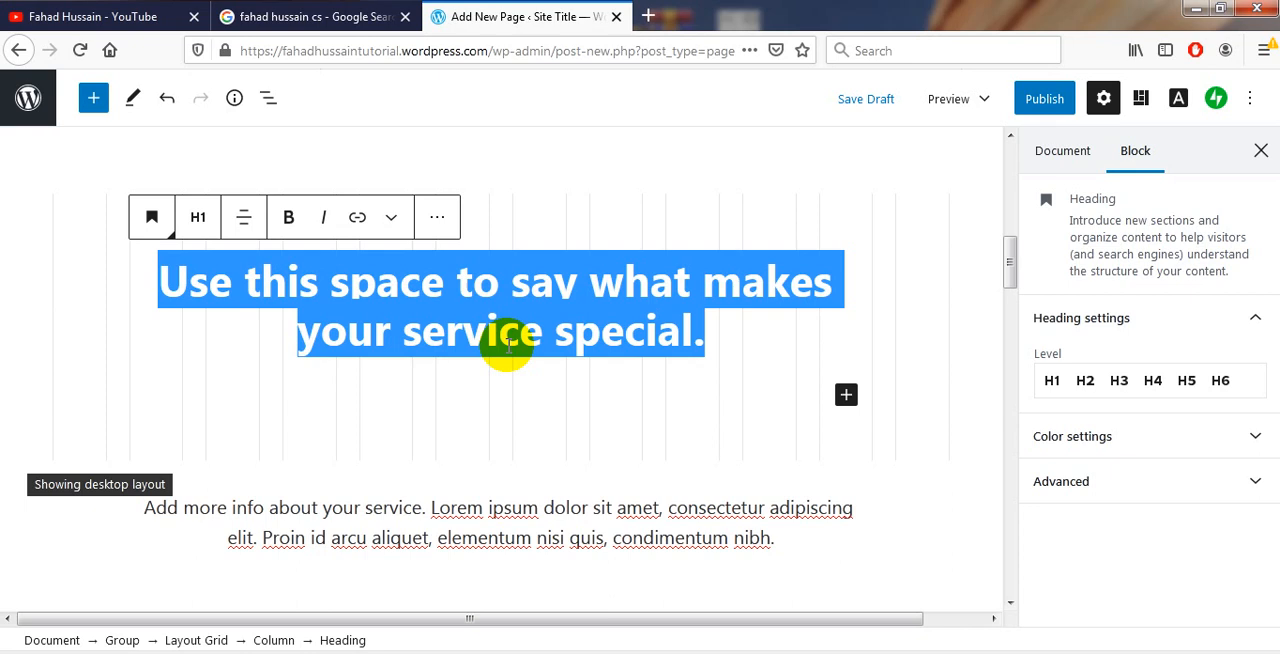
scroll(509, 345, up, 3)
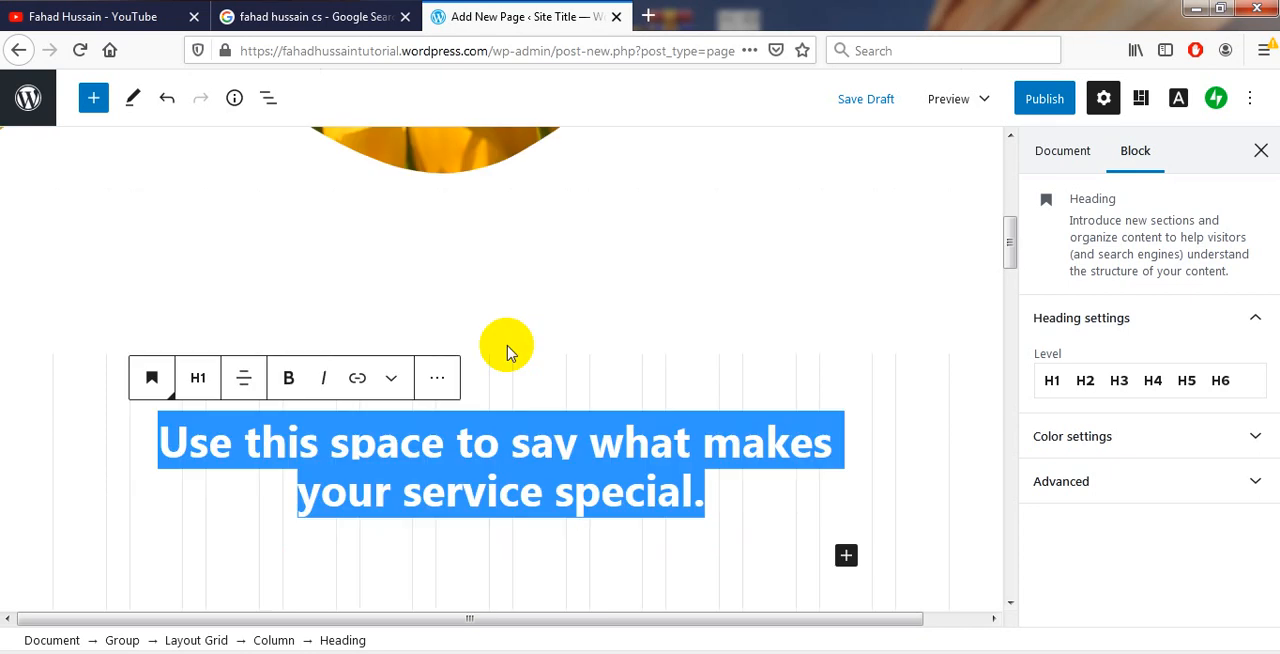
text(Learn to earn with Fahad Hussain CS)
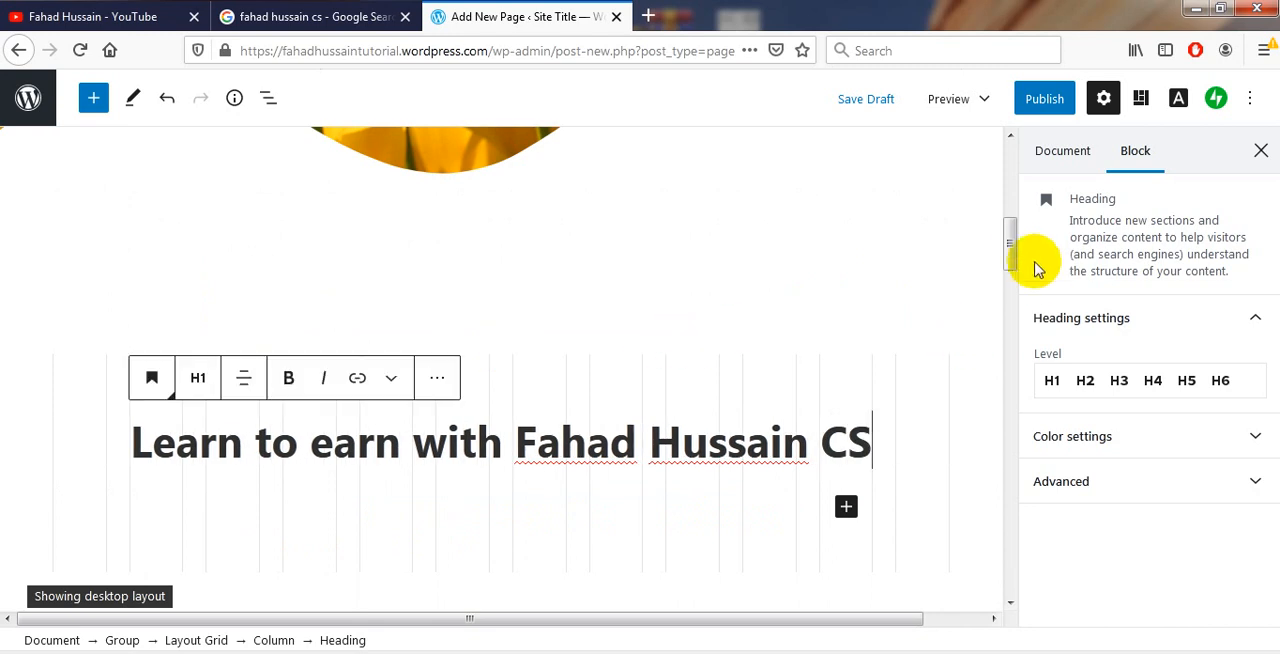
Look through the block categories available below the new heading and select the whole introductory paragraph
drag(1011, 251, 1011, 270)
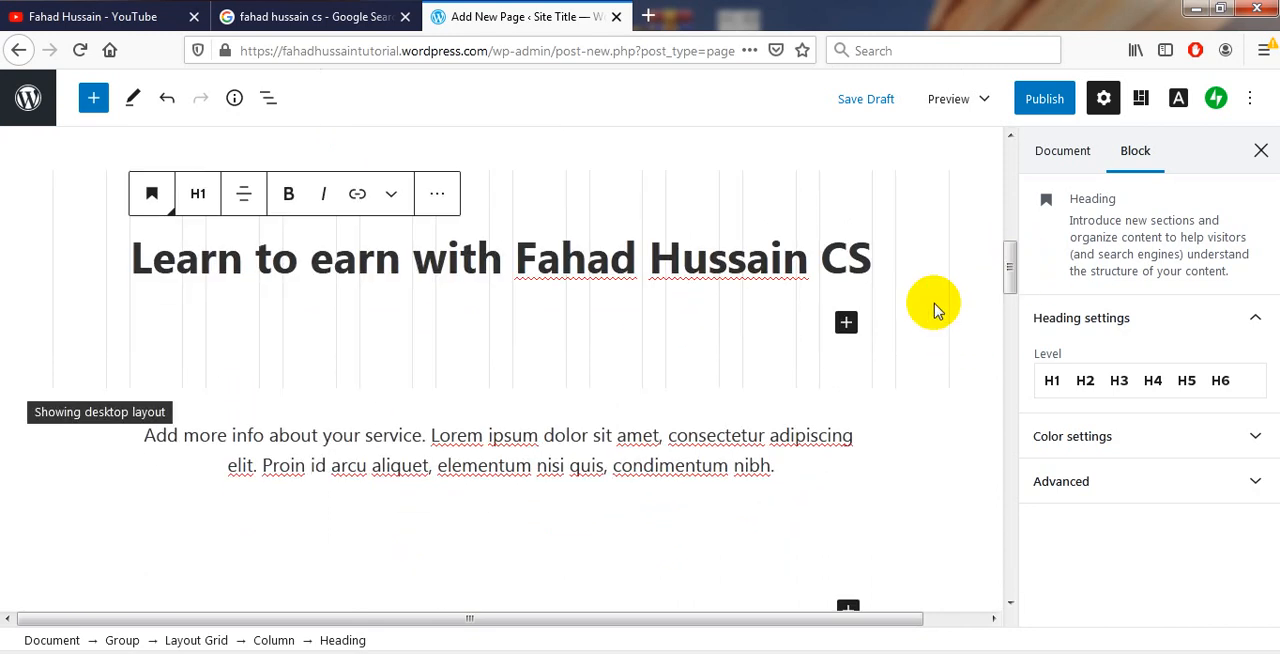
click(848, 326)
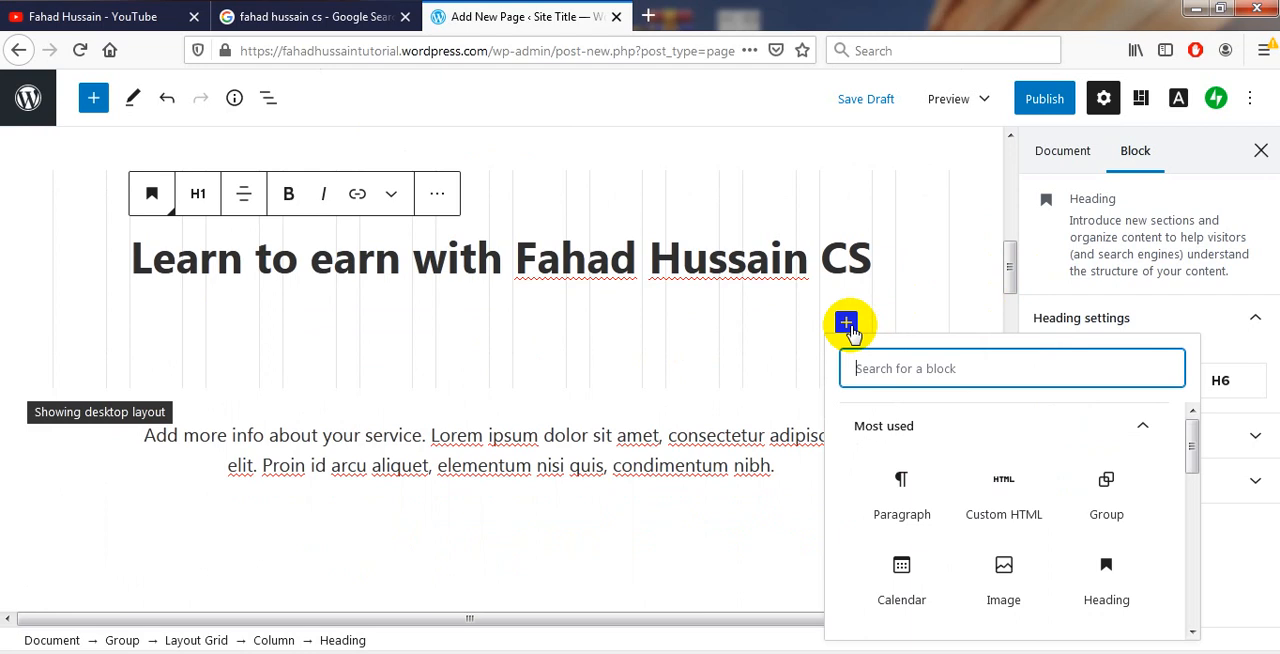
drag(1195, 437, 1197, 598)
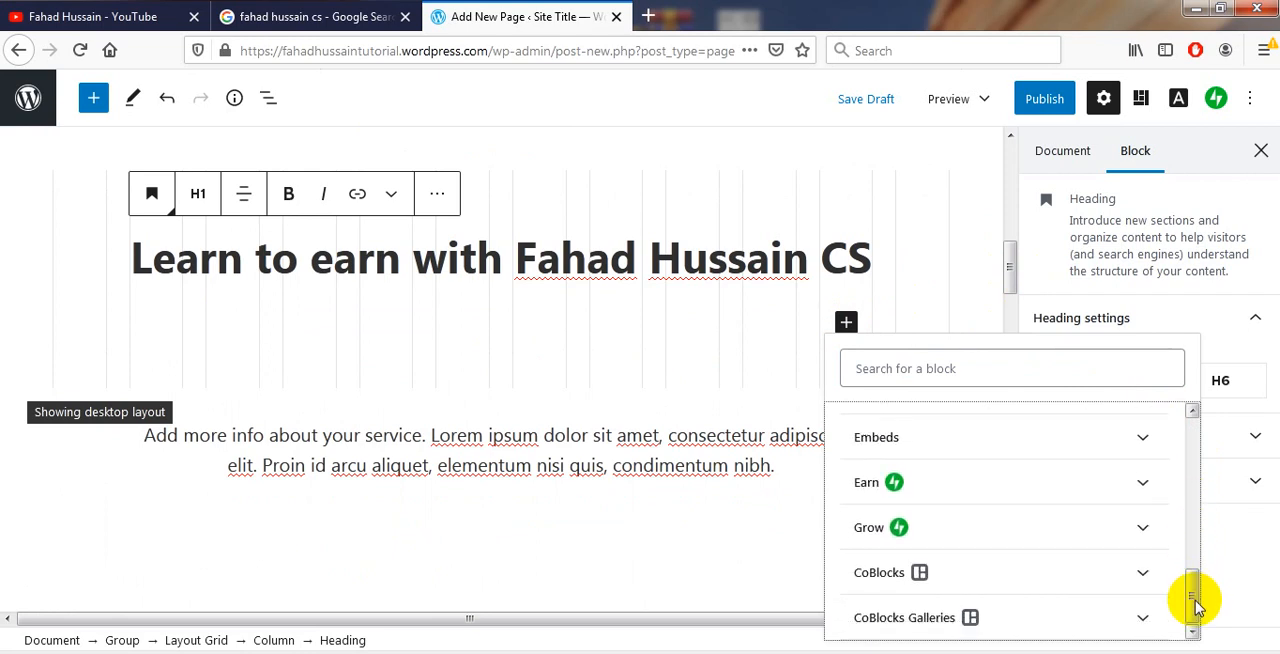
click(564, 471)
key(ctrl+a)
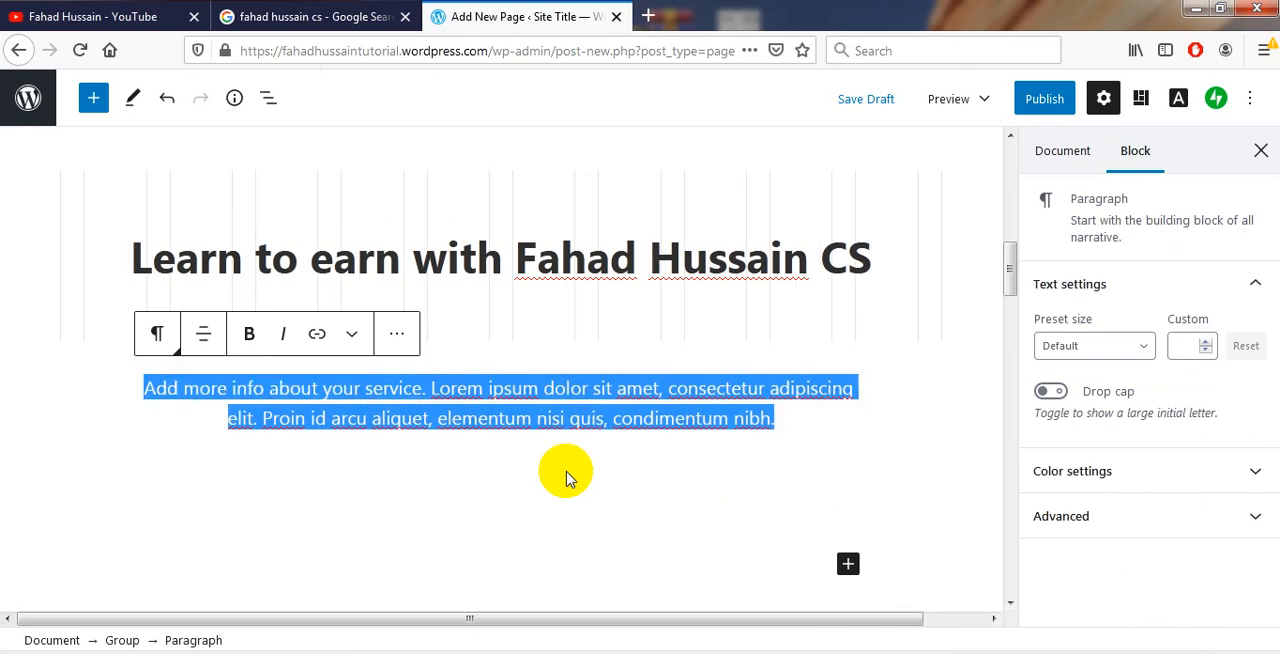
Replace the Service A image with an upload of the Lighthouse picture from the Sample Pictures folder
drag(1009, 280, 1011, 355)
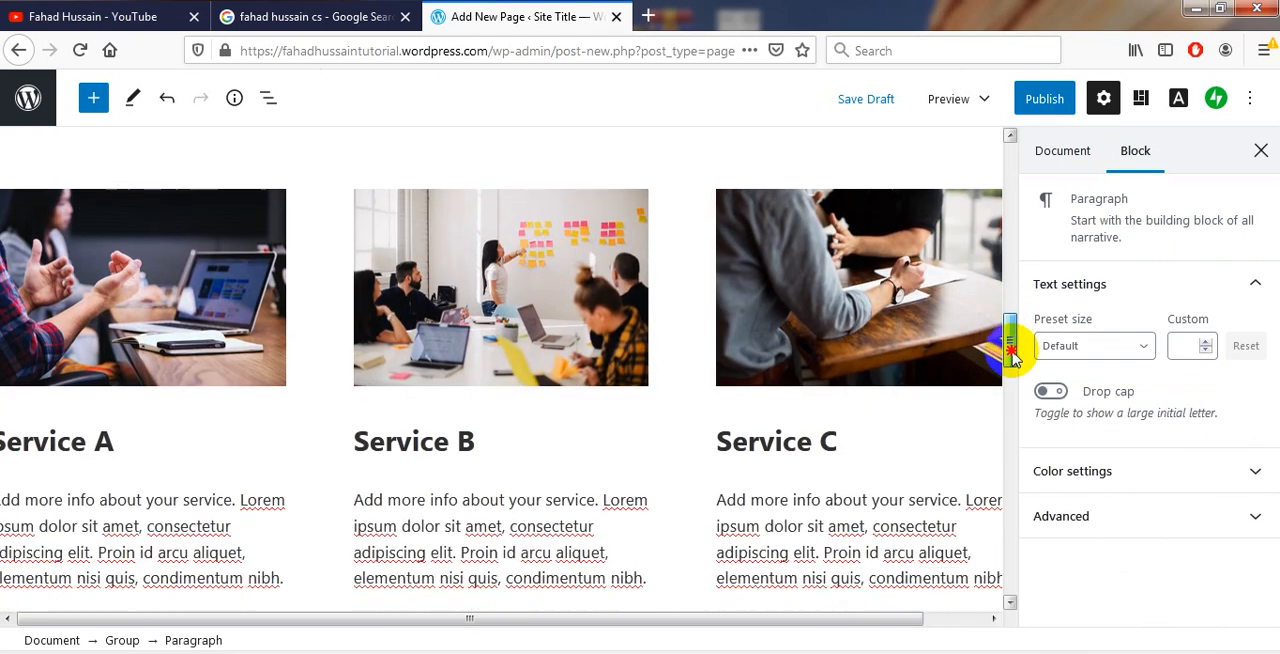
click(104, 316)
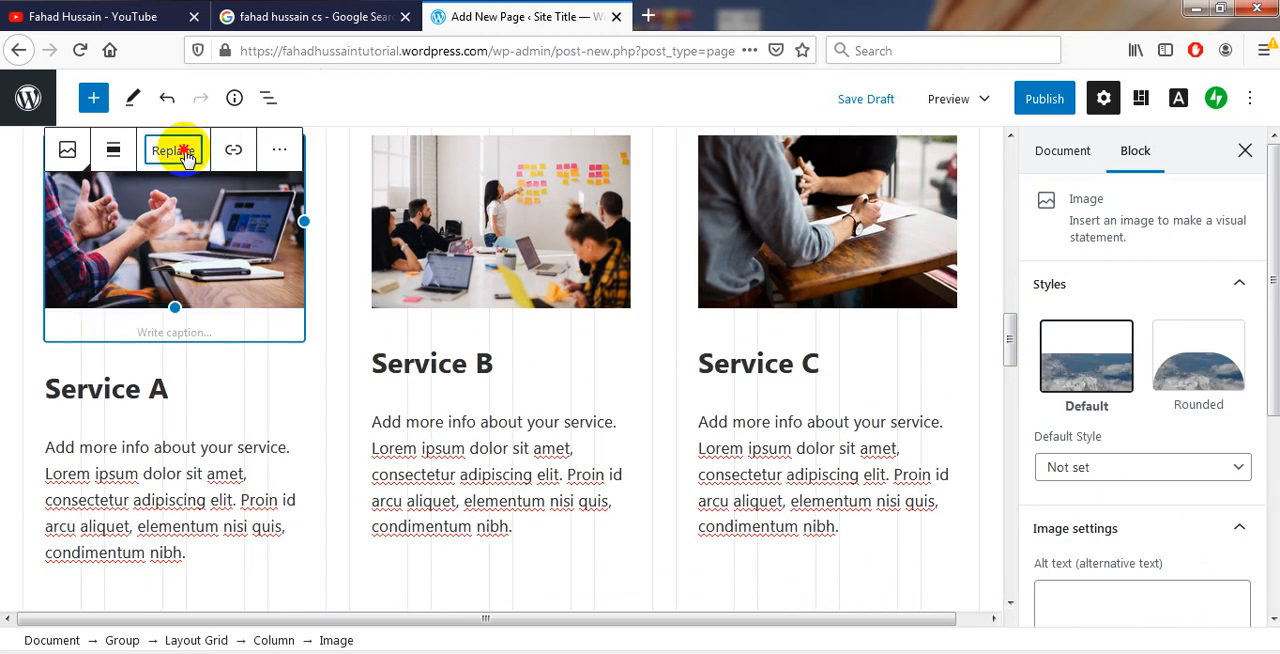
click(178, 152)
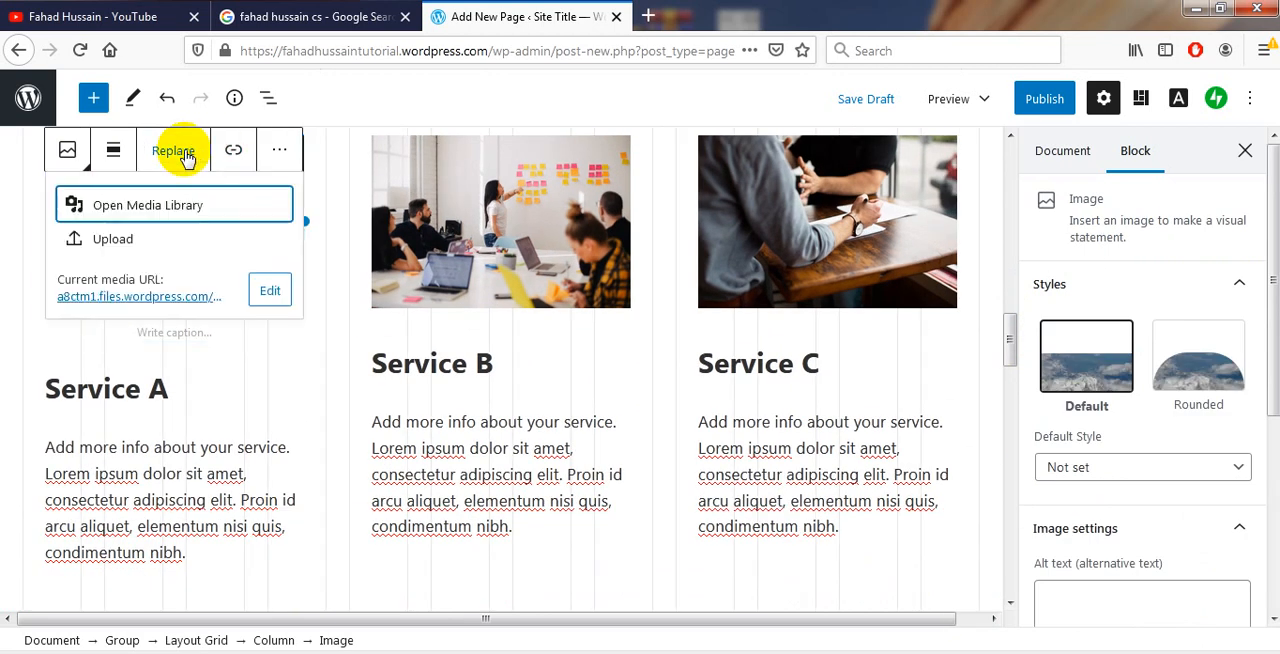
click(110, 242)
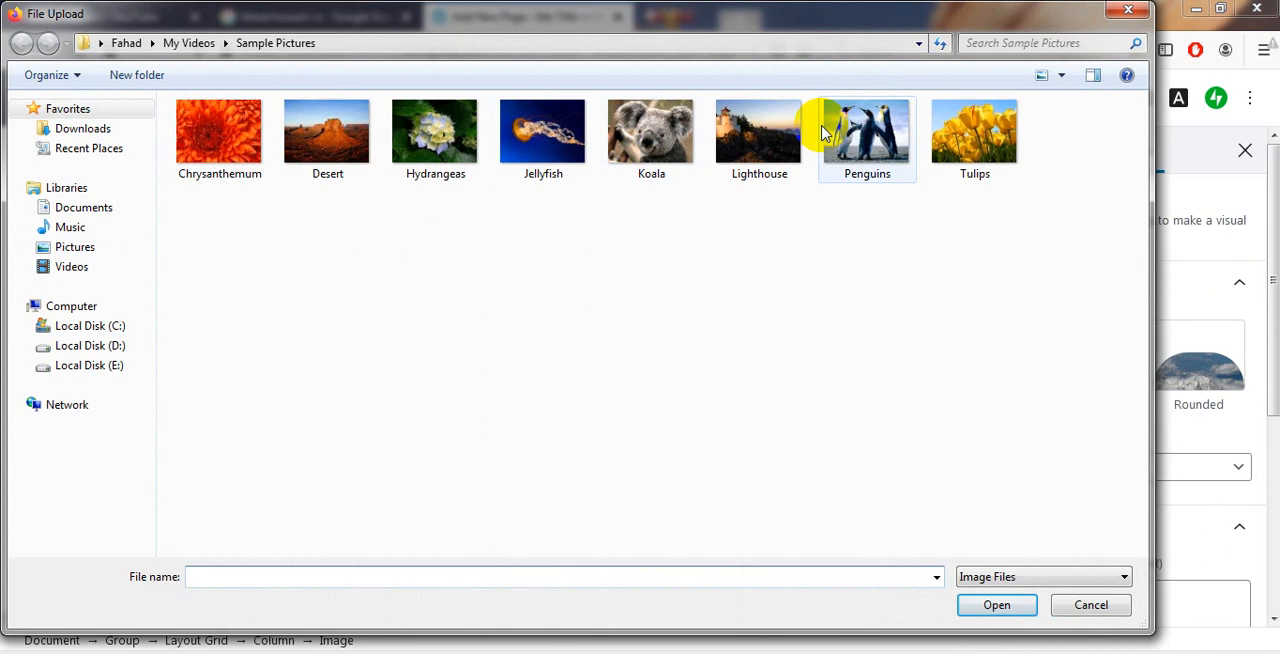
double_click(785, 133)
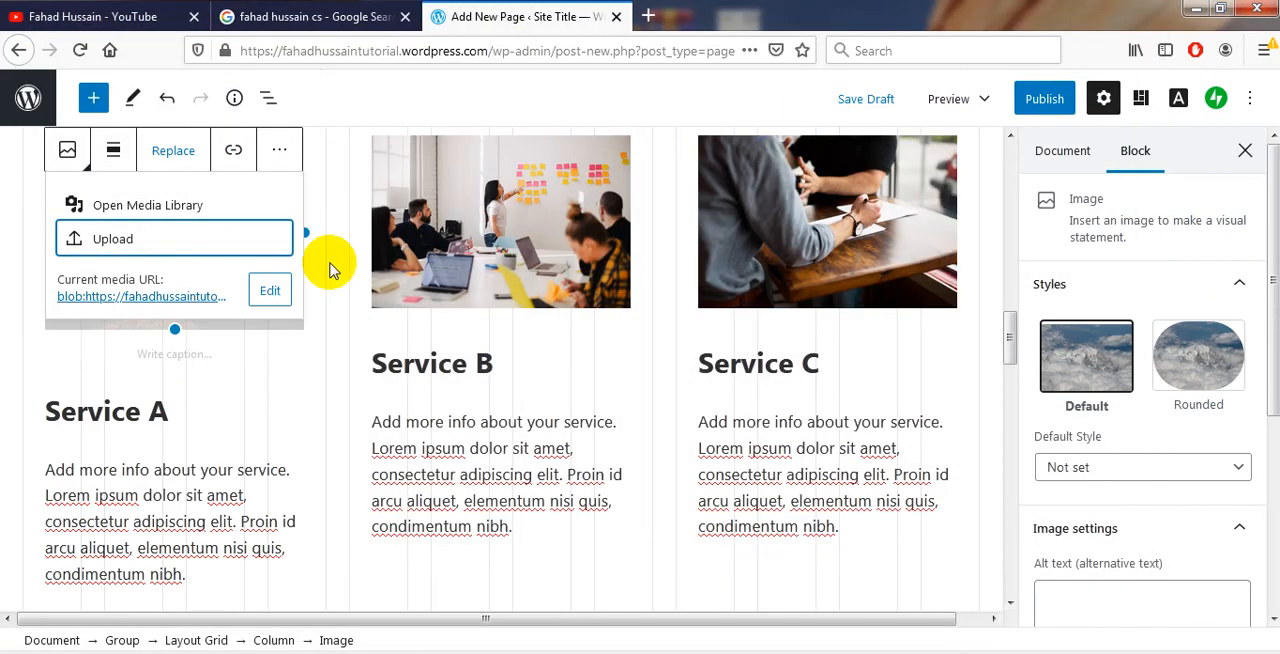
Change the Service A heading to "Service IT Education" and select the whole description paragraph below it
triple_click(108, 411)
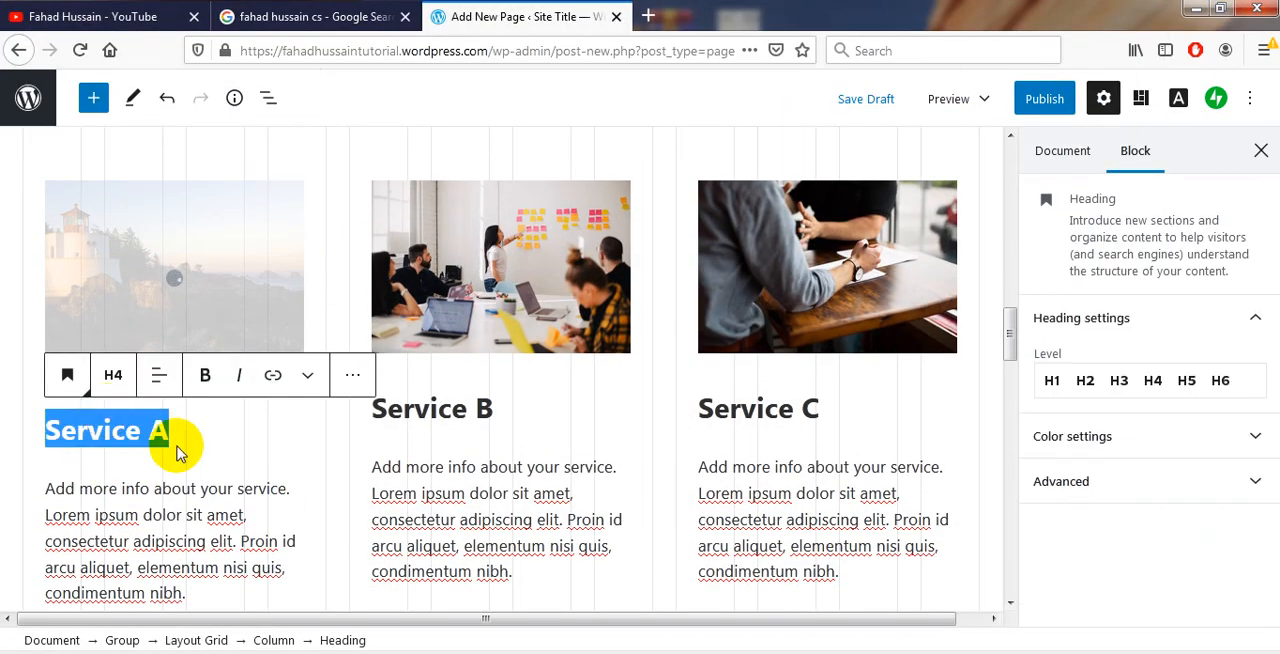
click(177, 447)
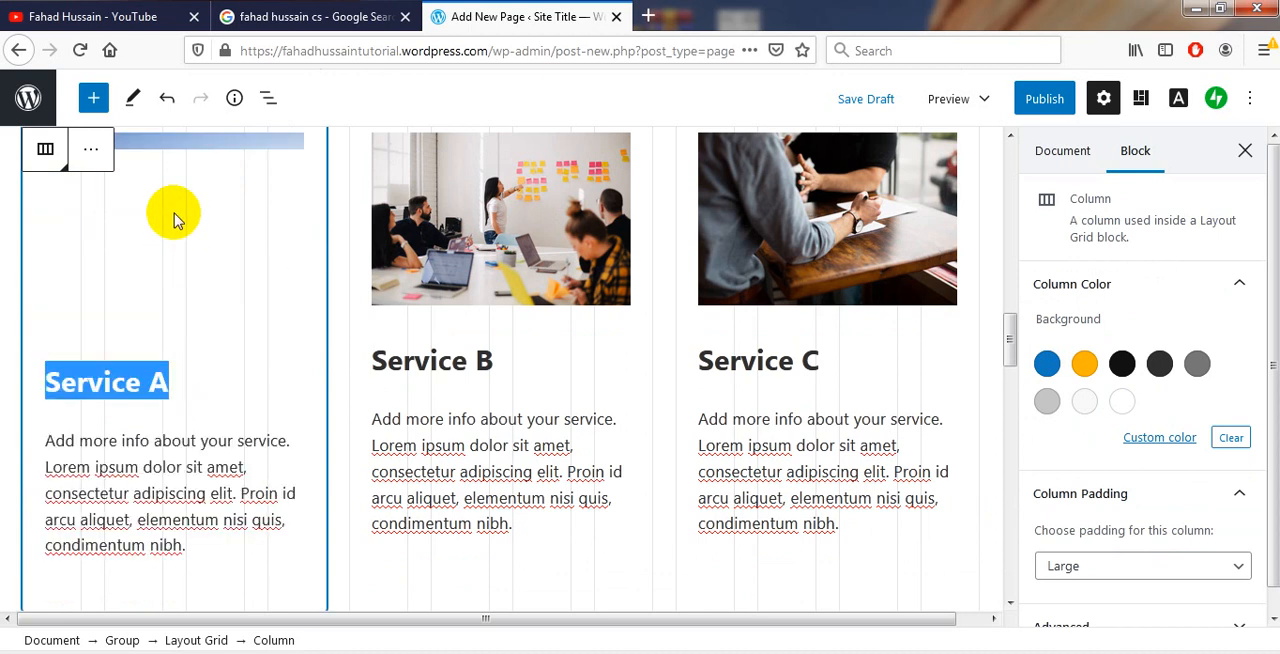
click(172, 218)
click(177, 286)
click(180, 391)
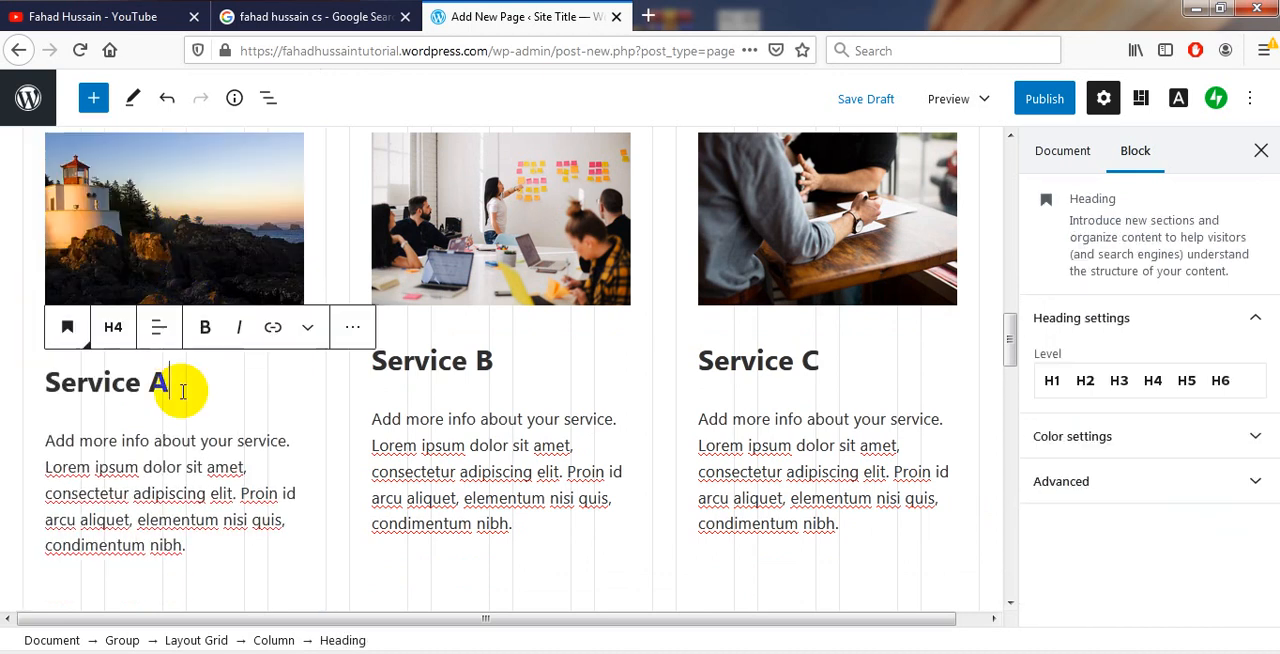
key(BackSpace)
text(IT Education)
click(169, 508)
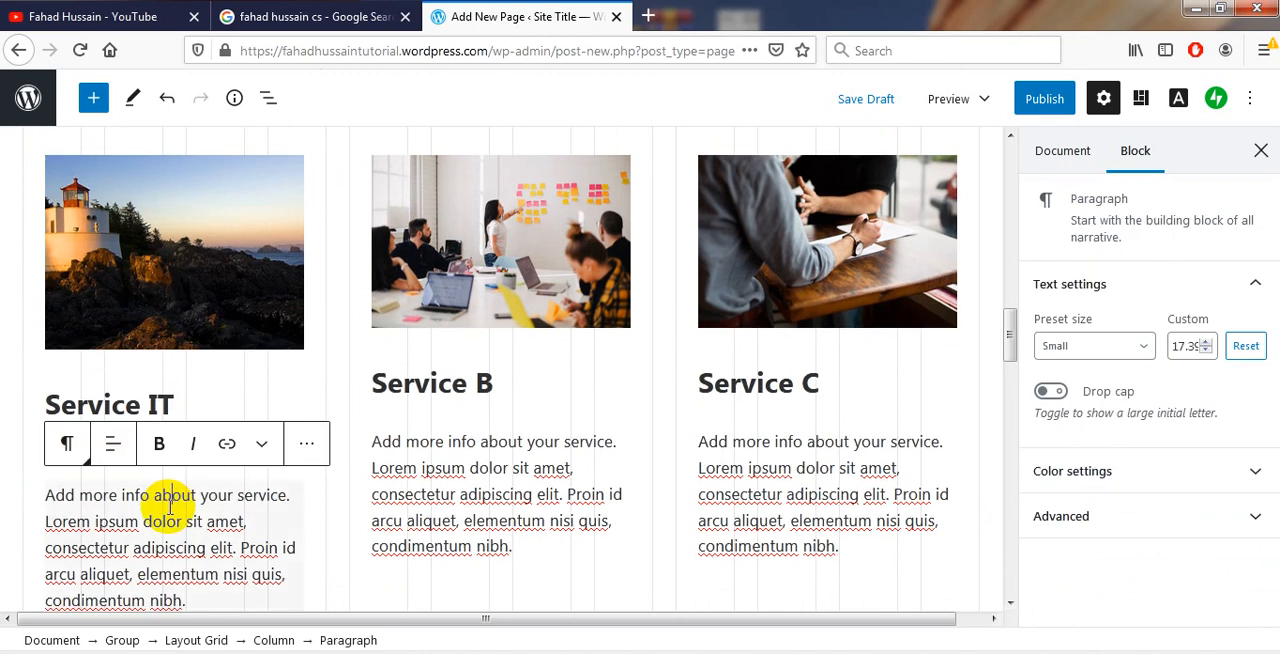
triple_click(169, 507)
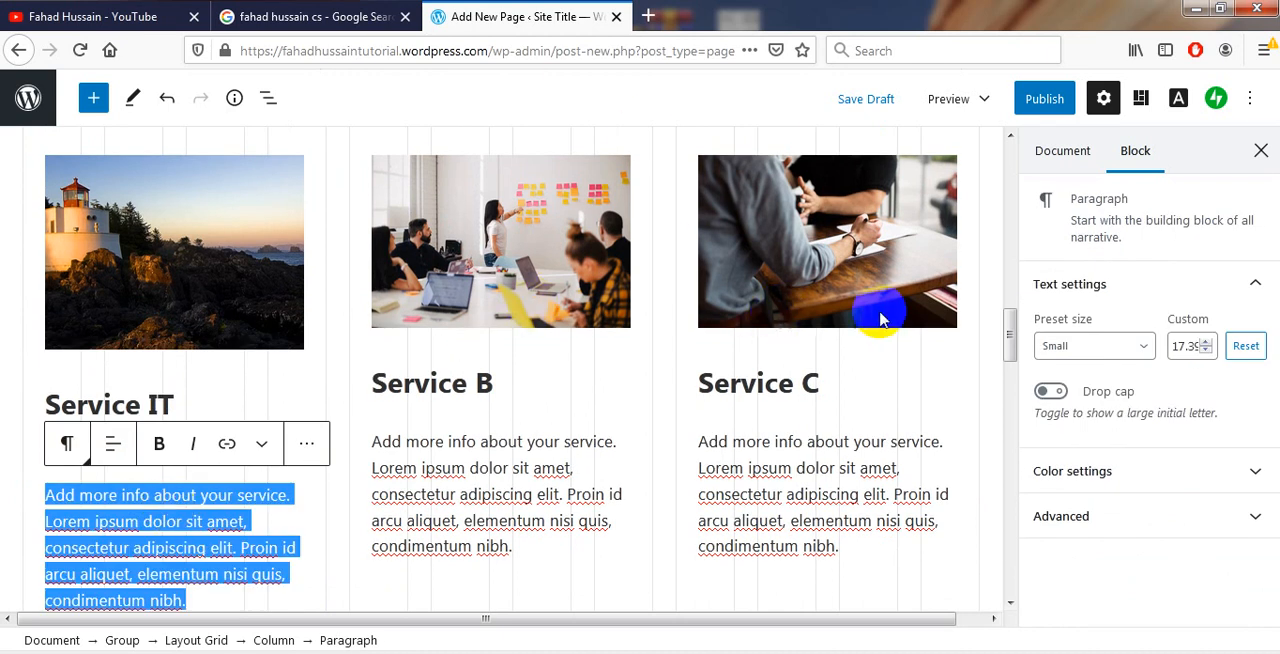
Remove the Book Appointment button block from the cover at the end of the page
drag(1009, 337, 1014, 463)
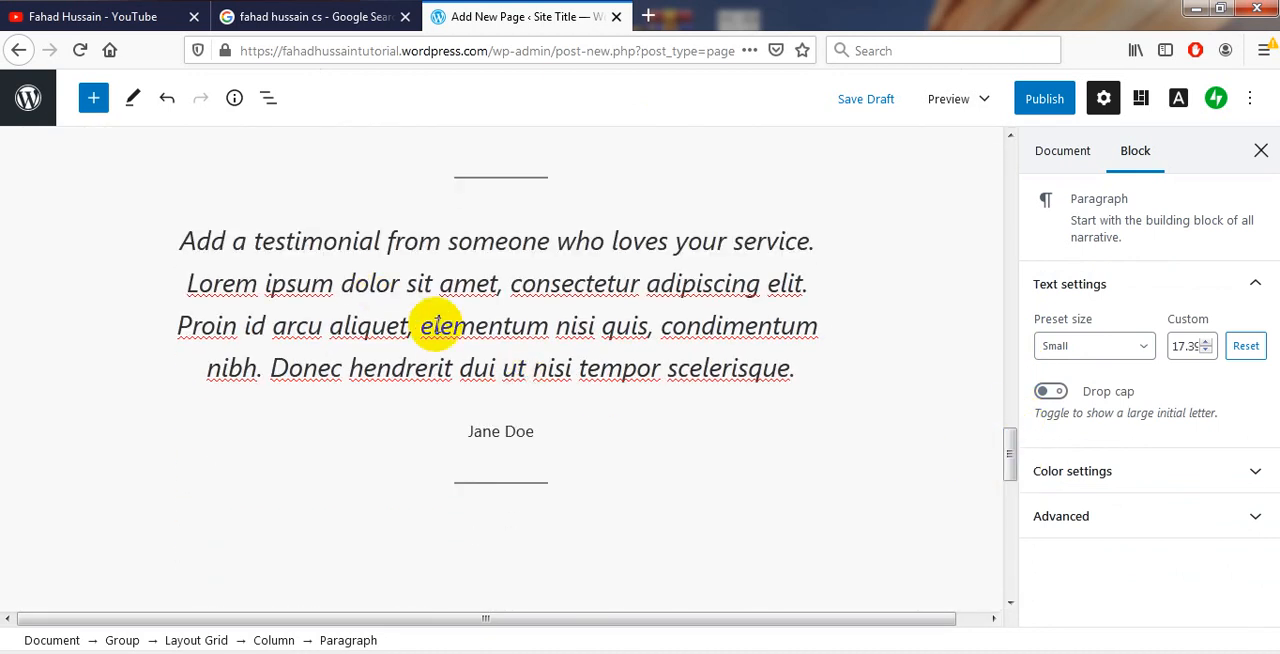
drag(1006, 471, 1011, 560)
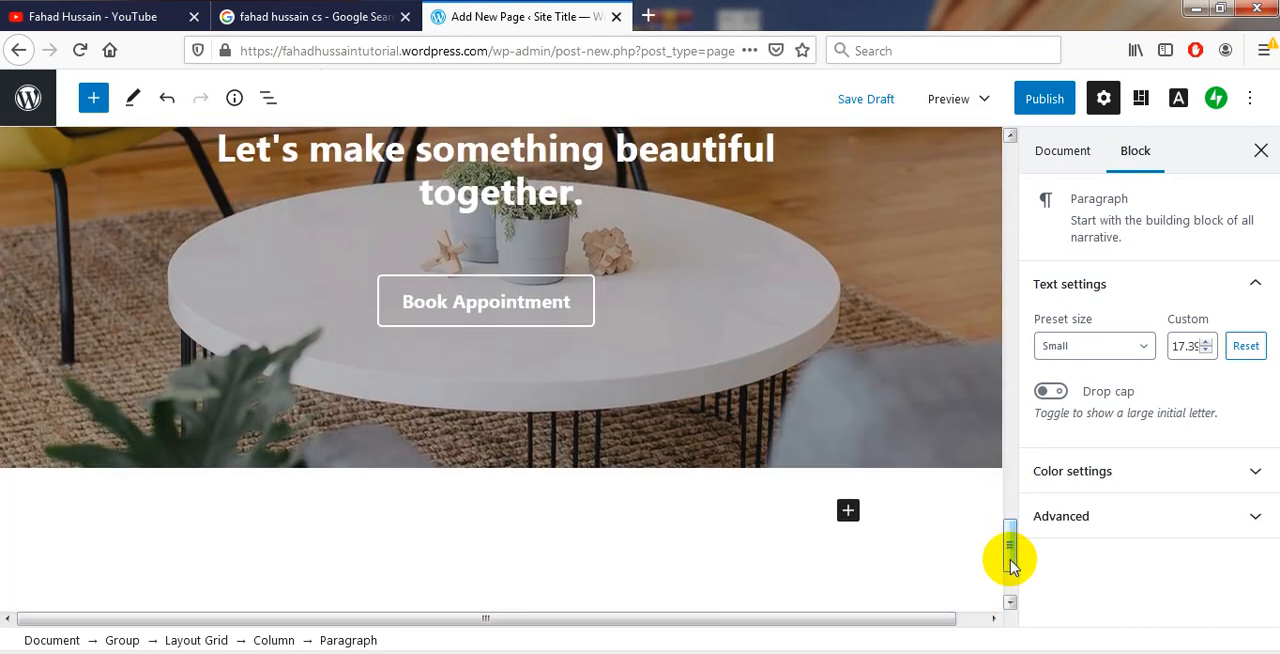
click(409, 299)
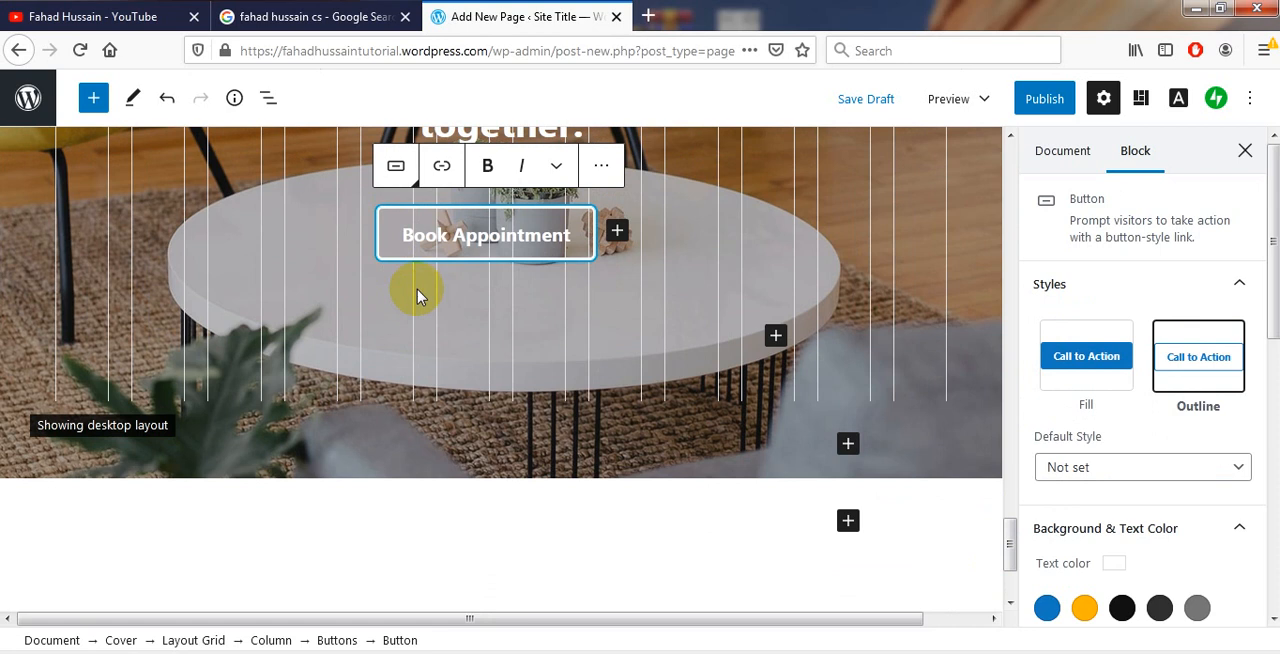
click(601, 165)
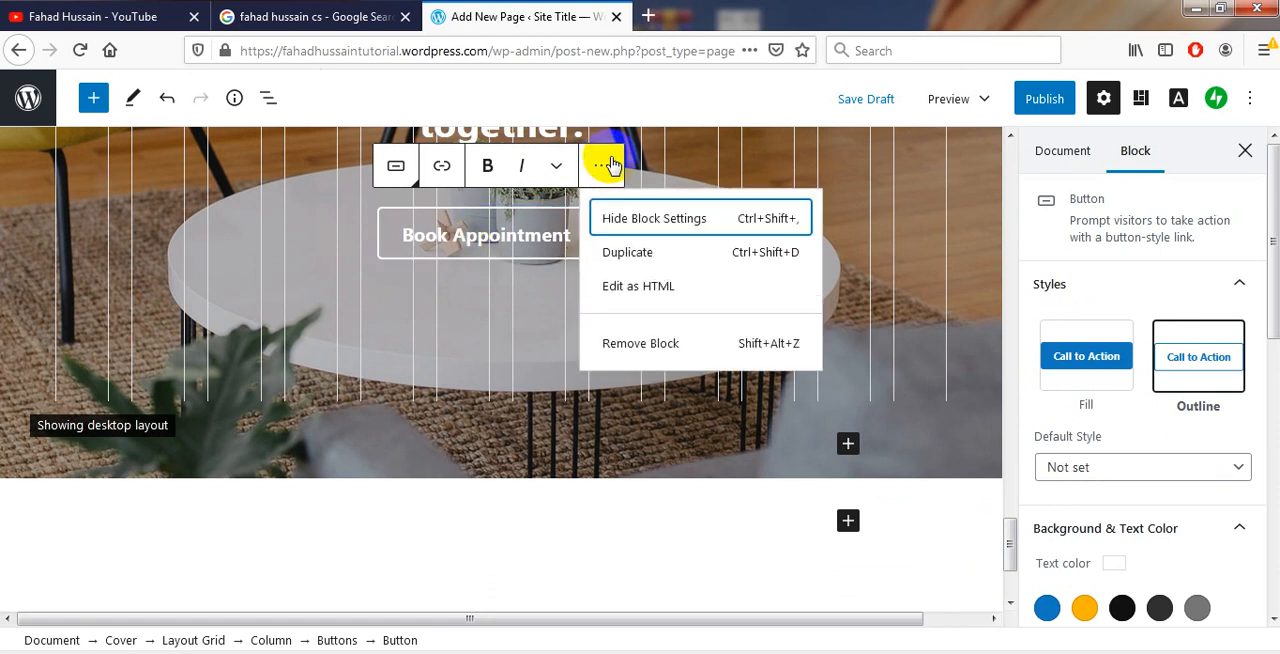
click(630, 352)
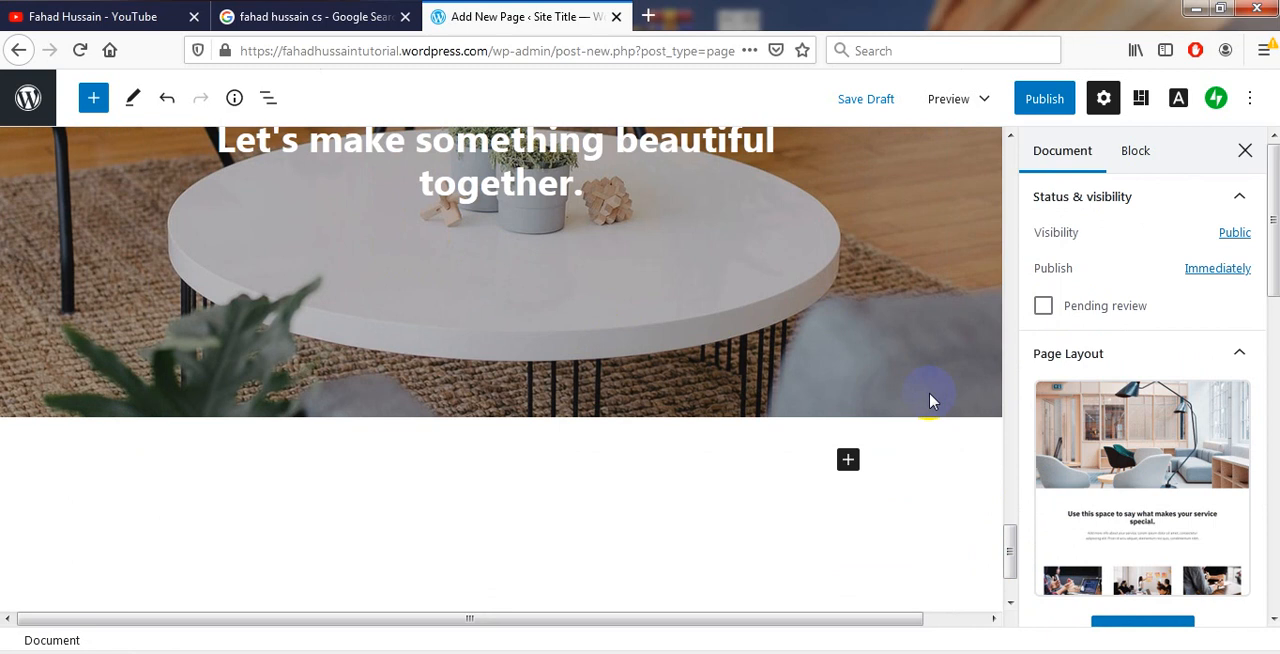
Remove the layout grid containing "Let's make something beautiful together." from the closing cover
drag(1012, 540, 1009, 510)
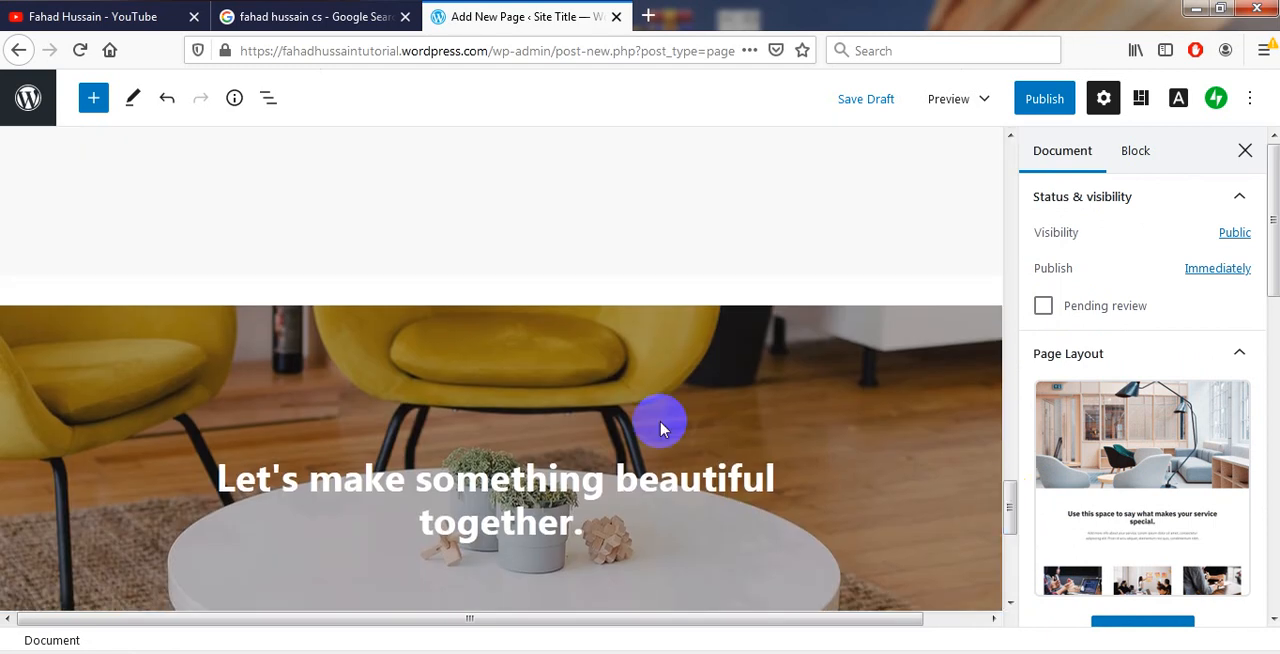
click(560, 395)
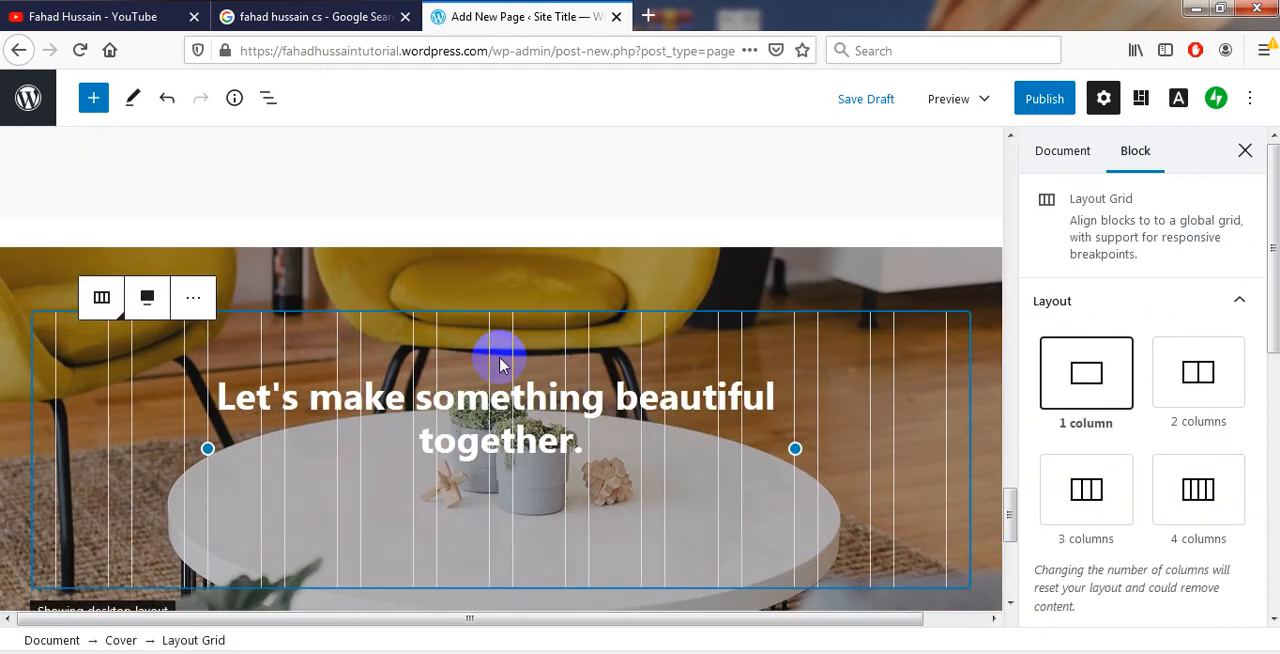
click(195, 280)
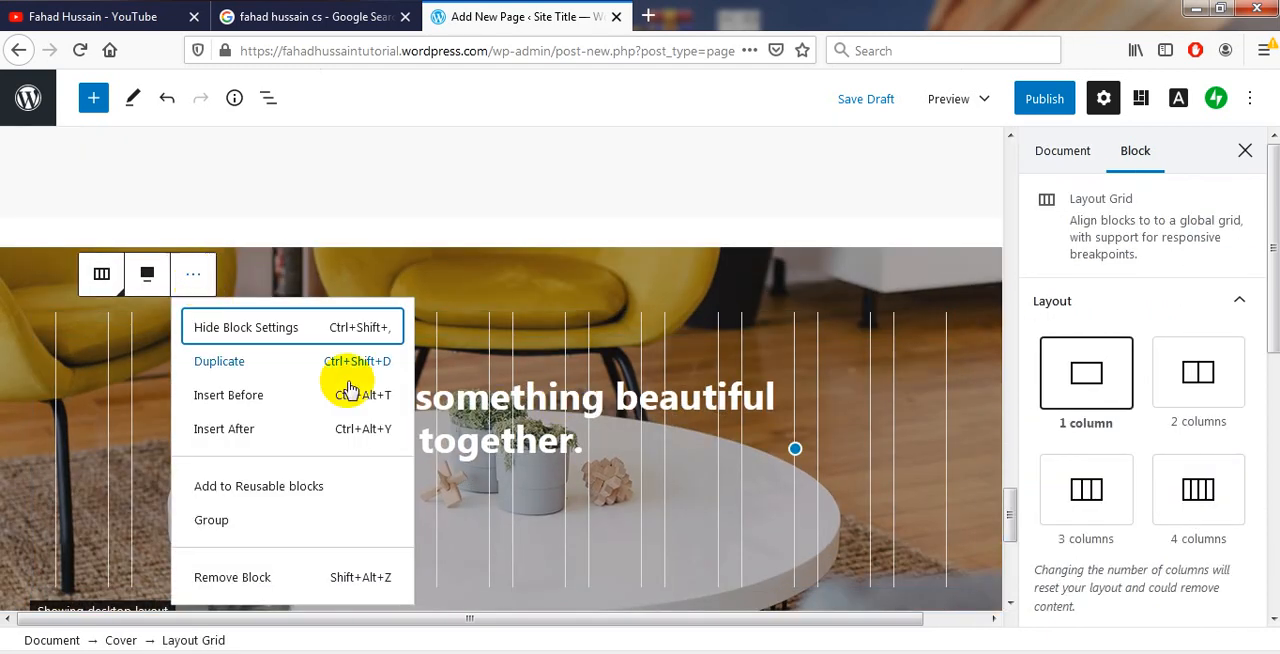
click(232, 578)
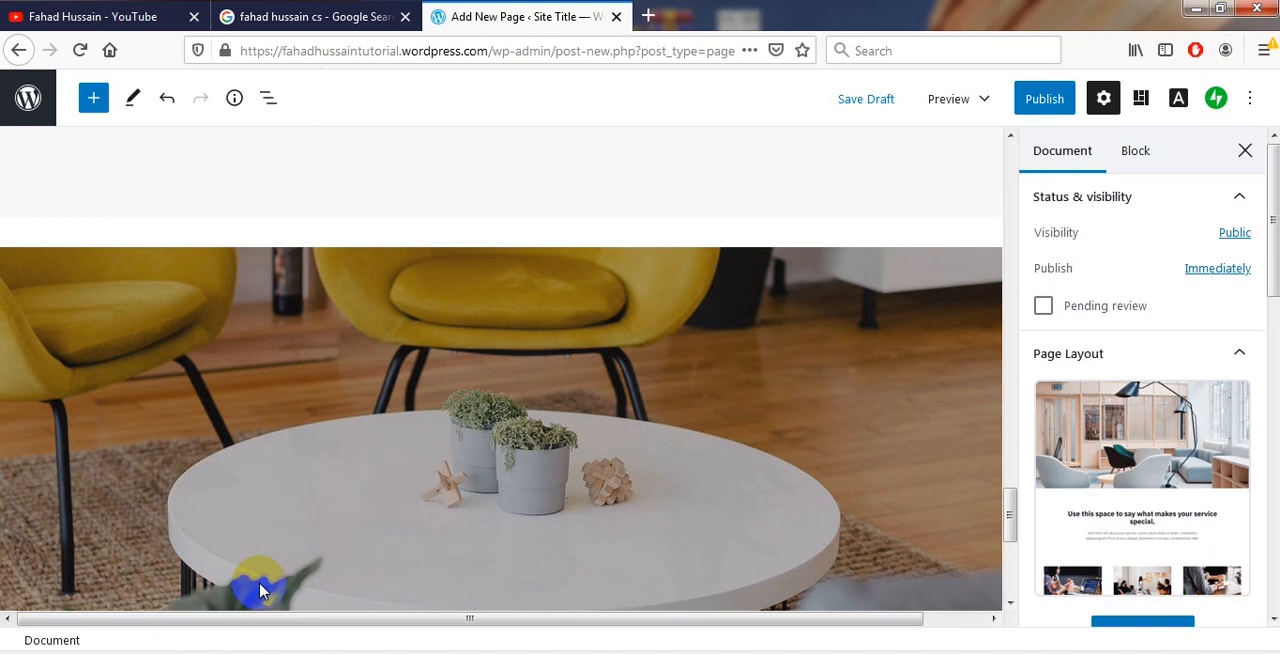
View the closing cover's further block options and the blocks that can be added beneath the cover
click(288, 345)
click(236, 150)
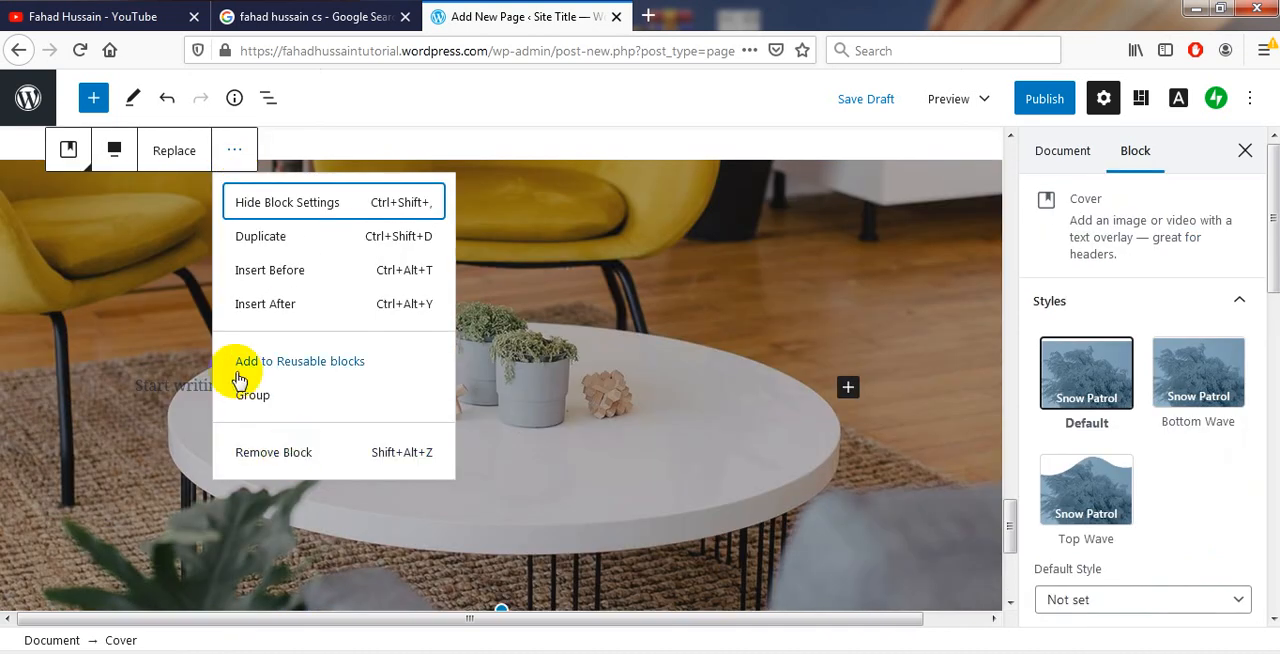
click(665, 134)
drag(1008, 514, 1008, 549)
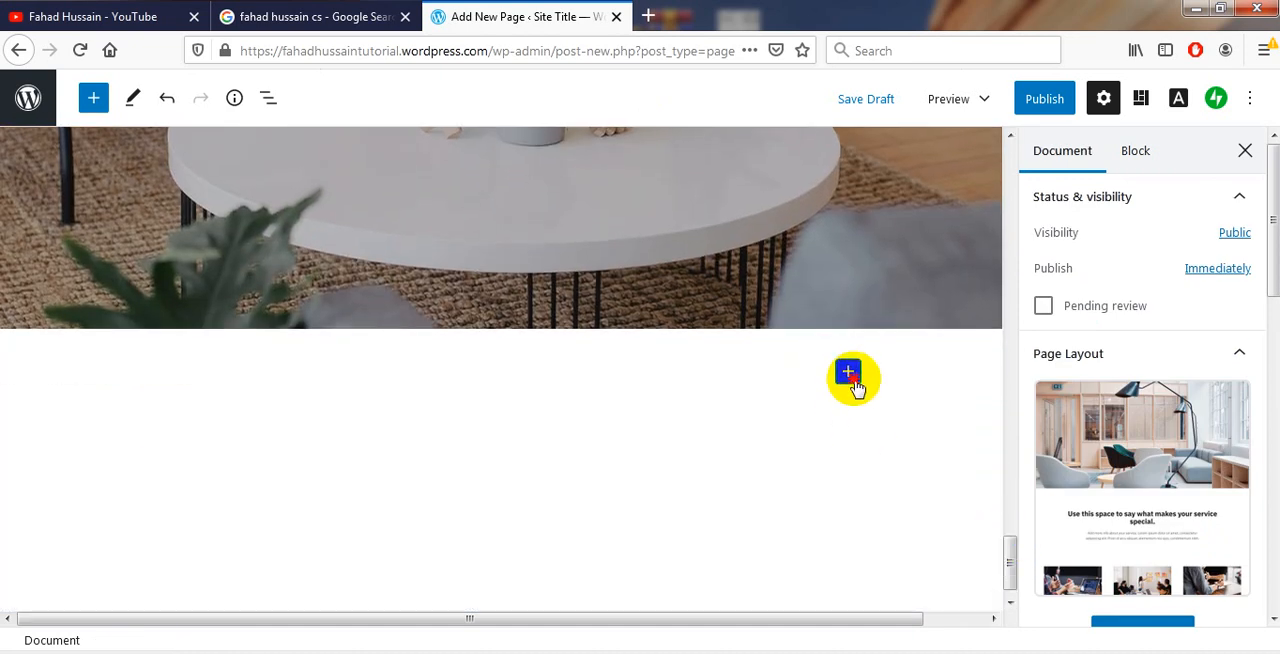
click(848, 372)
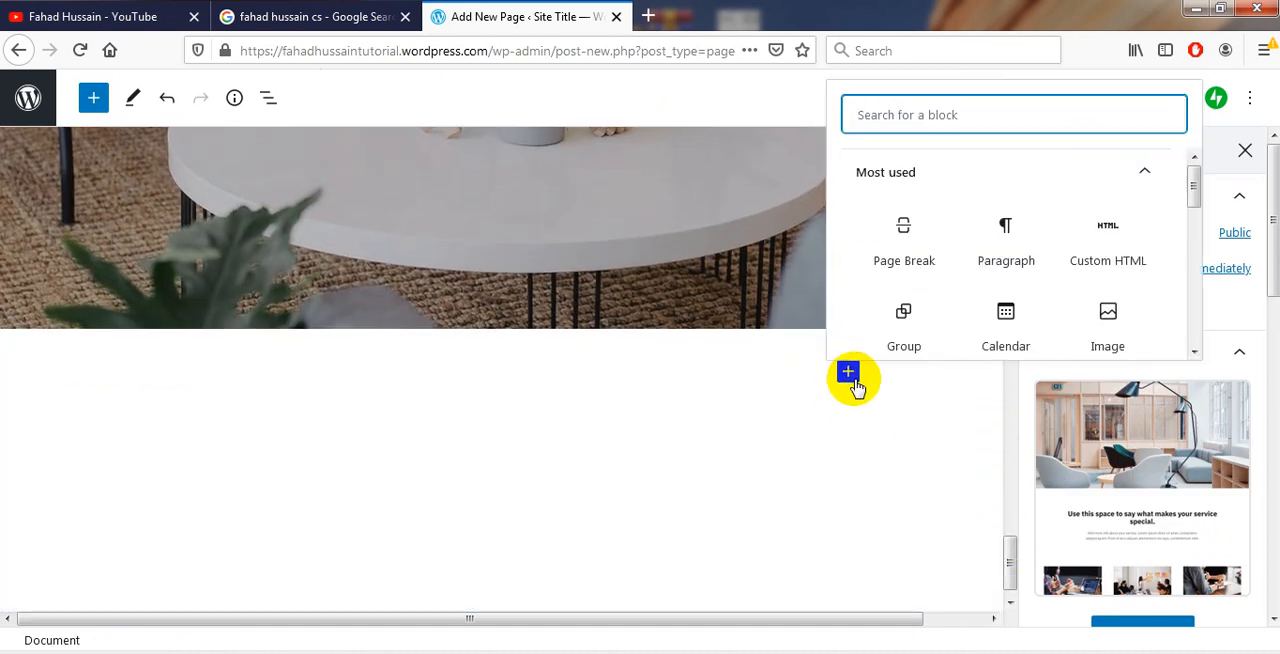
click(914, 449)
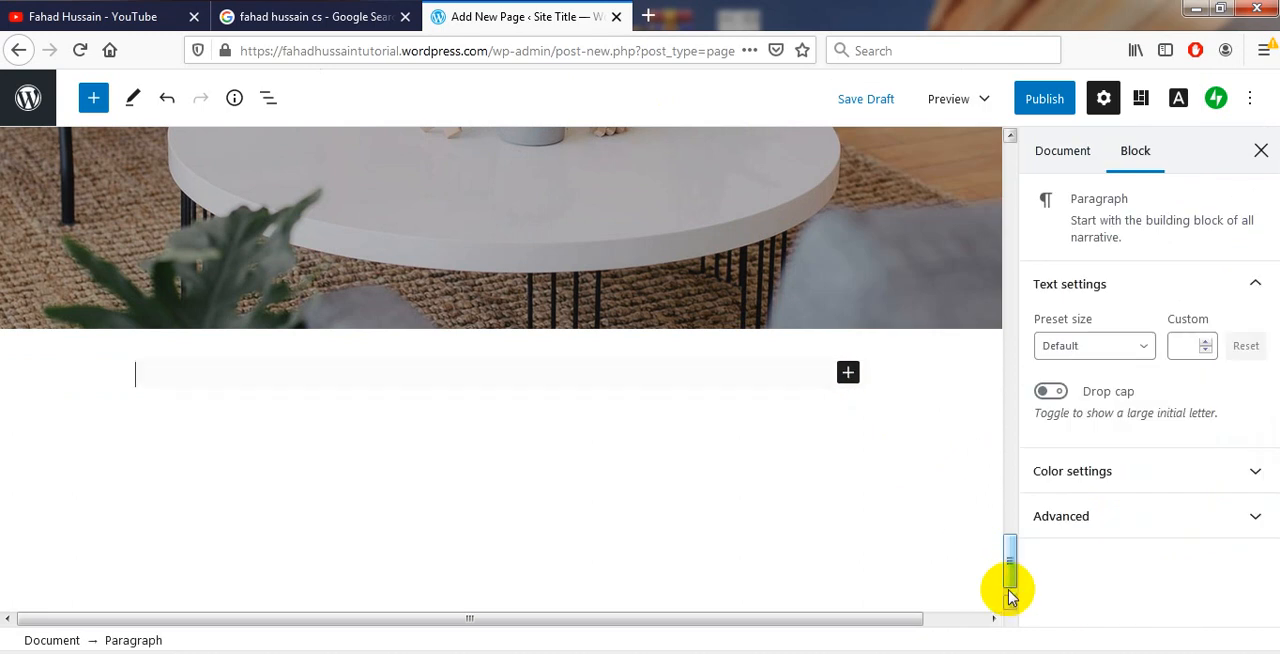
Show the page's document settings and mark the page as Pending review
drag(1008, 580, 989, 163)
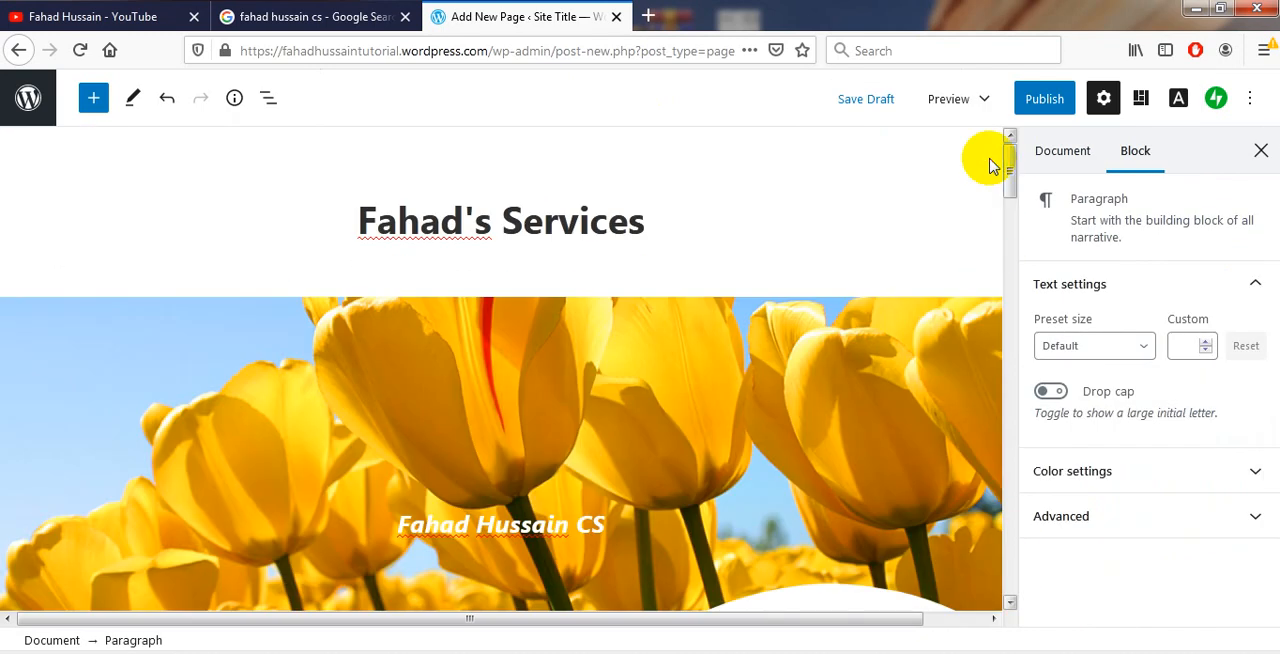
click(1055, 162)
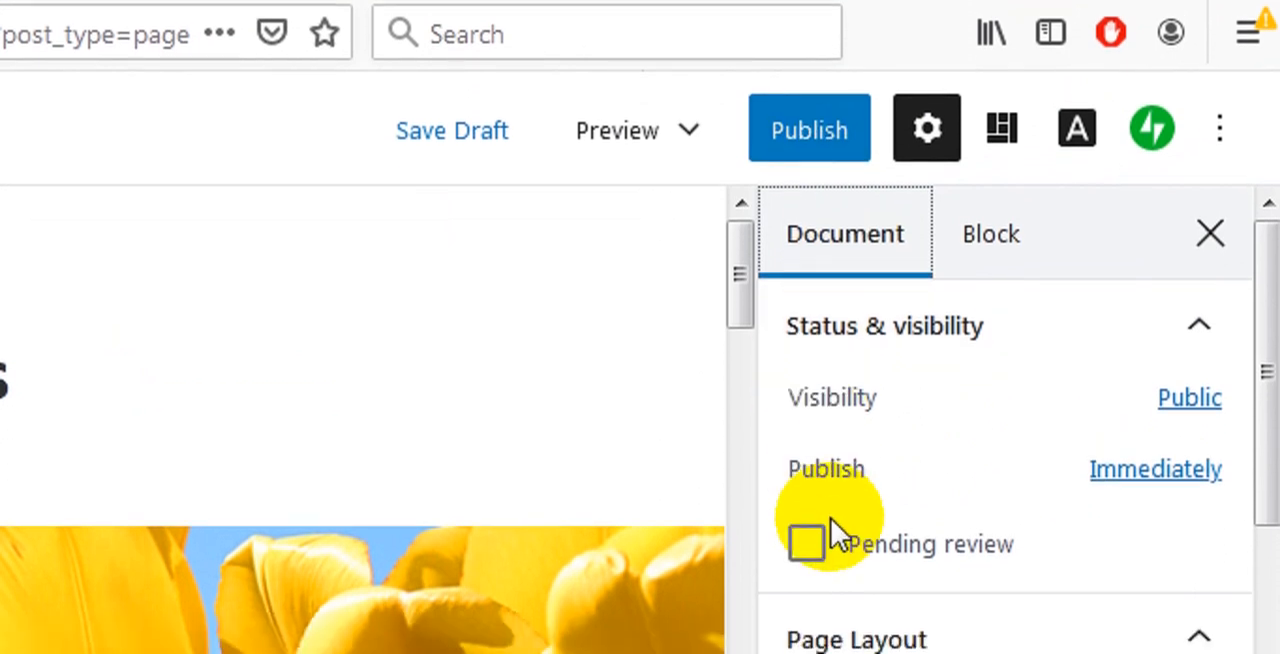
click(807, 544)
click(810, 485)
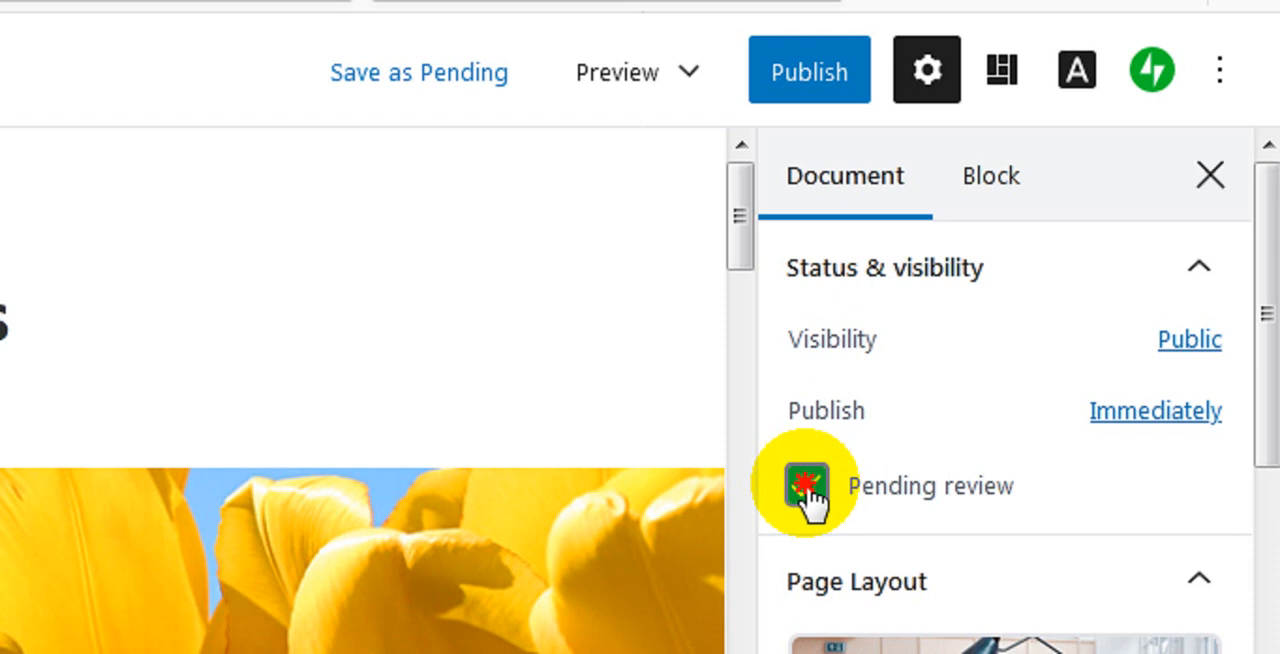
Clear the page's Pending review status and view its page layout and permalink settings
click(808, 490)
drag(1266, 454, 1278, 566)
drag(1270, 374, 1270, 406)
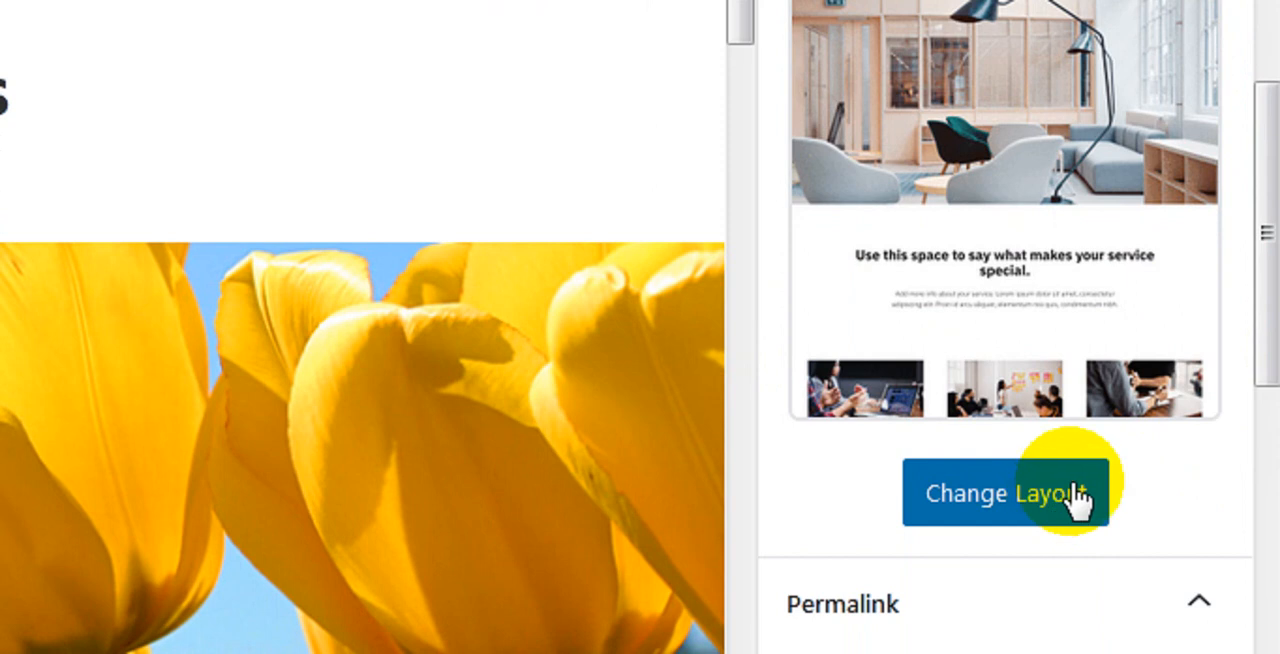
drag(1268, 334, 1270, 360)
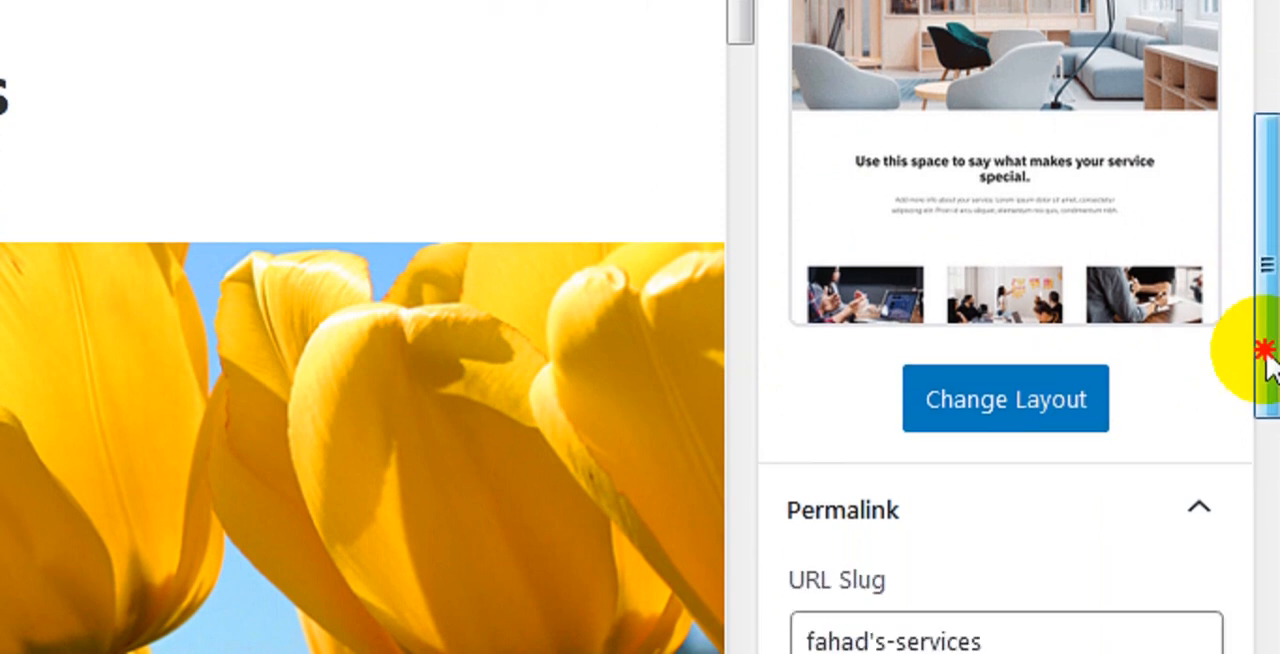
drag(1268, 355, 1270, 470)
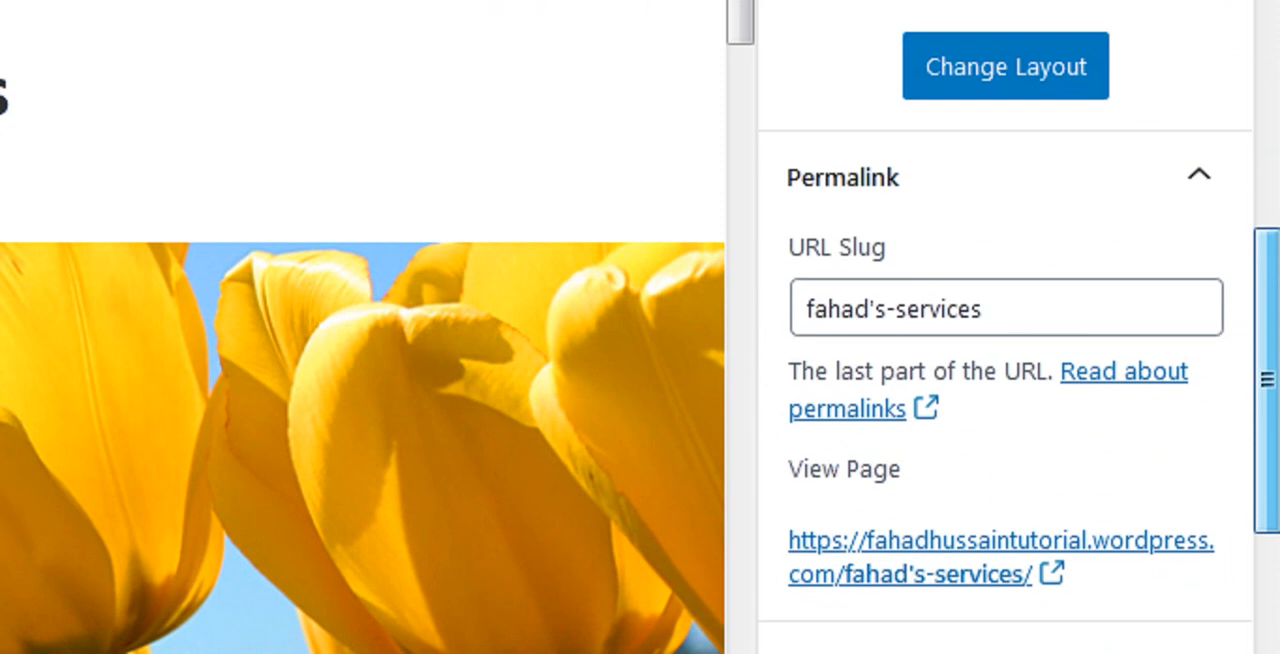
drag(1268, 380, 1268, 388)
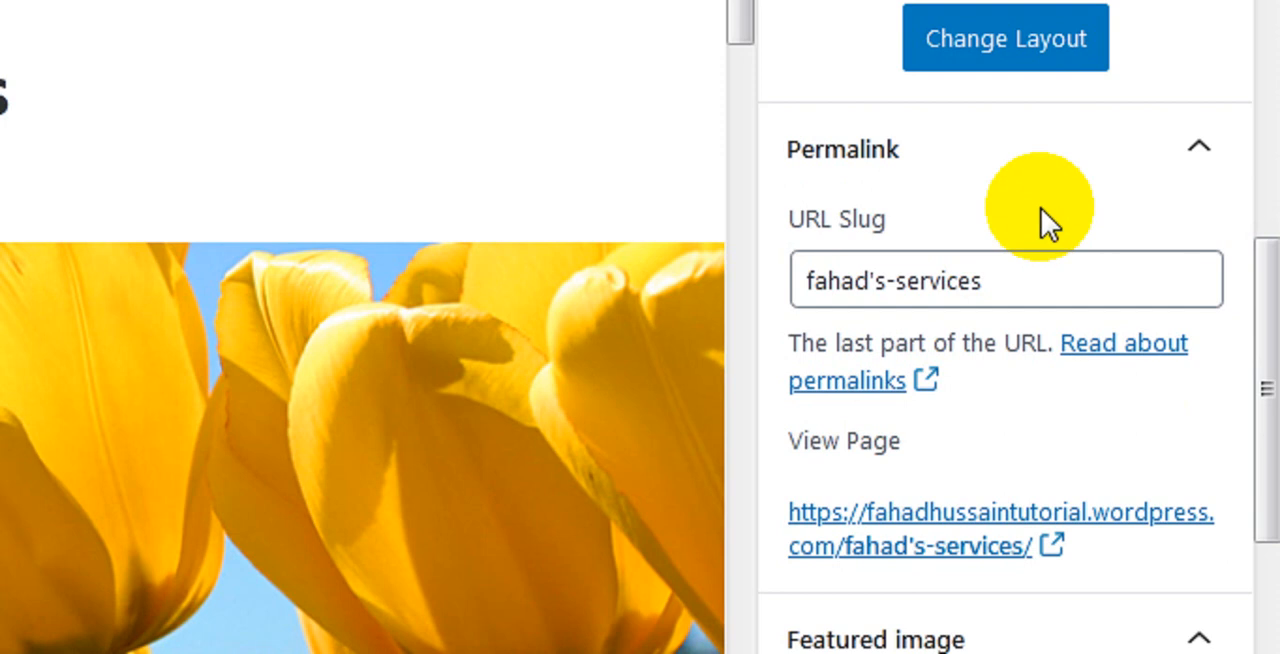
Try adding 12 to the end of the page's URL slug and remove it again
drag(1020, 279, 783, 280)
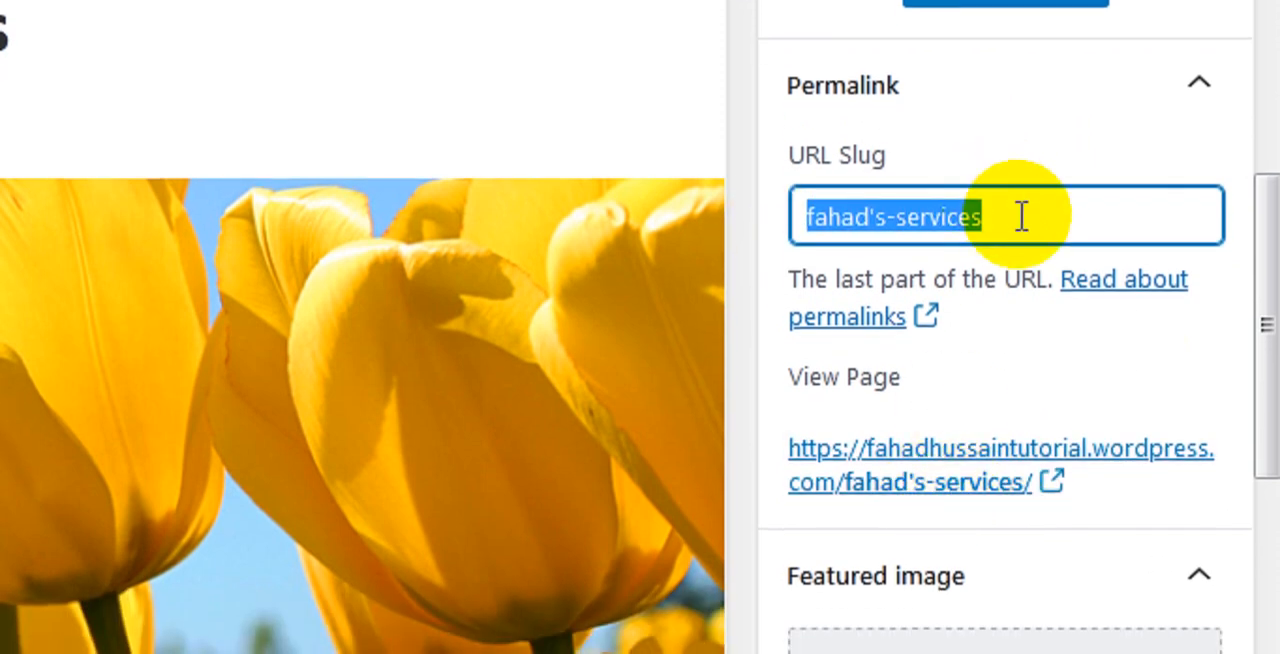
click(1020, 214)
text(12)
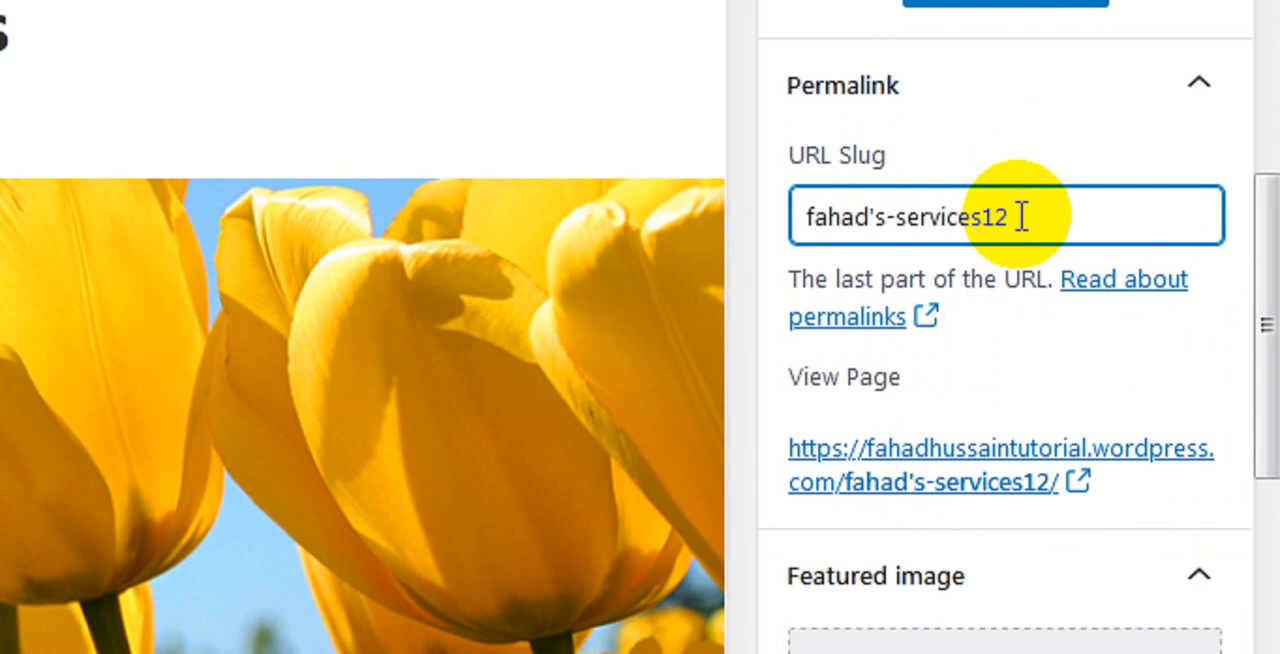
key(BackSpace)
key(BackSpace)
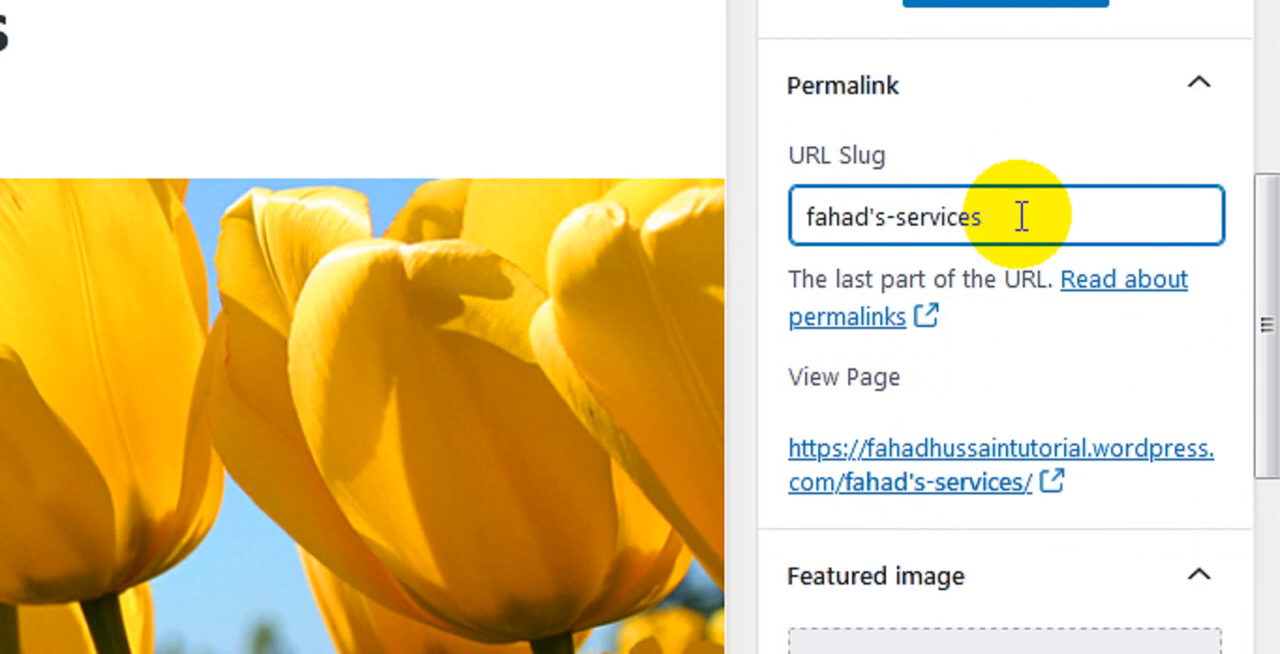
Set penguins.jpg from the Media Library as the page's featured image
drag(1266, 277, 1267, 367)
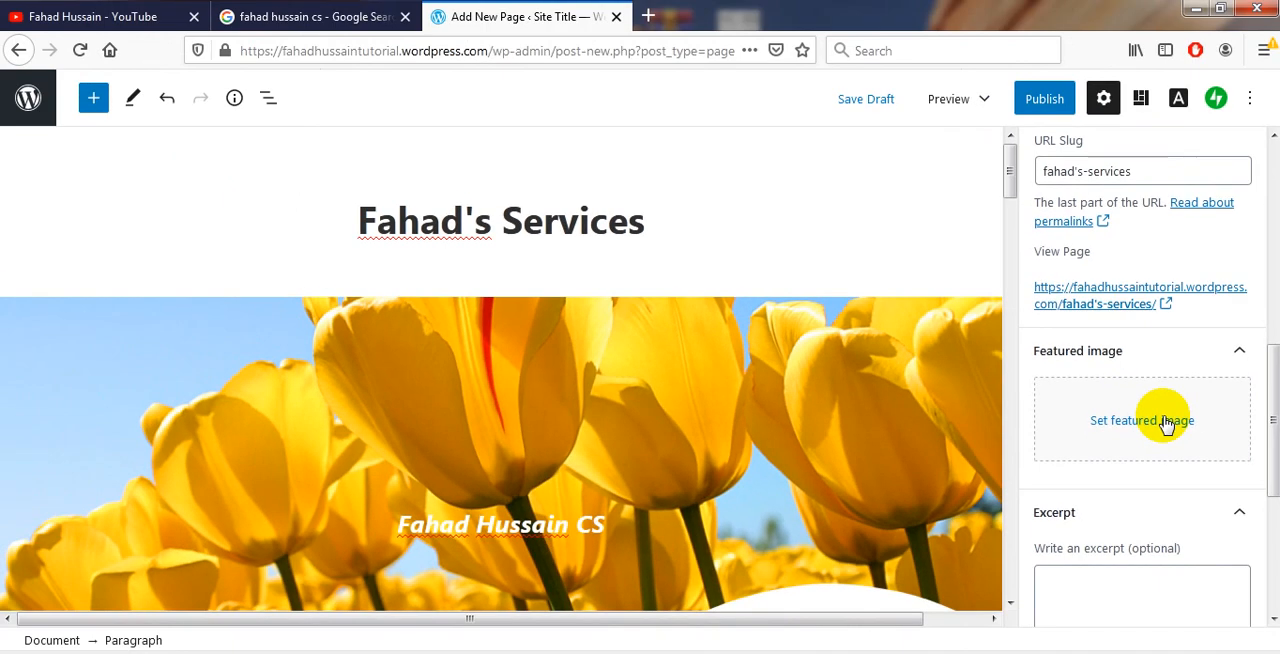
click(1165, 424)
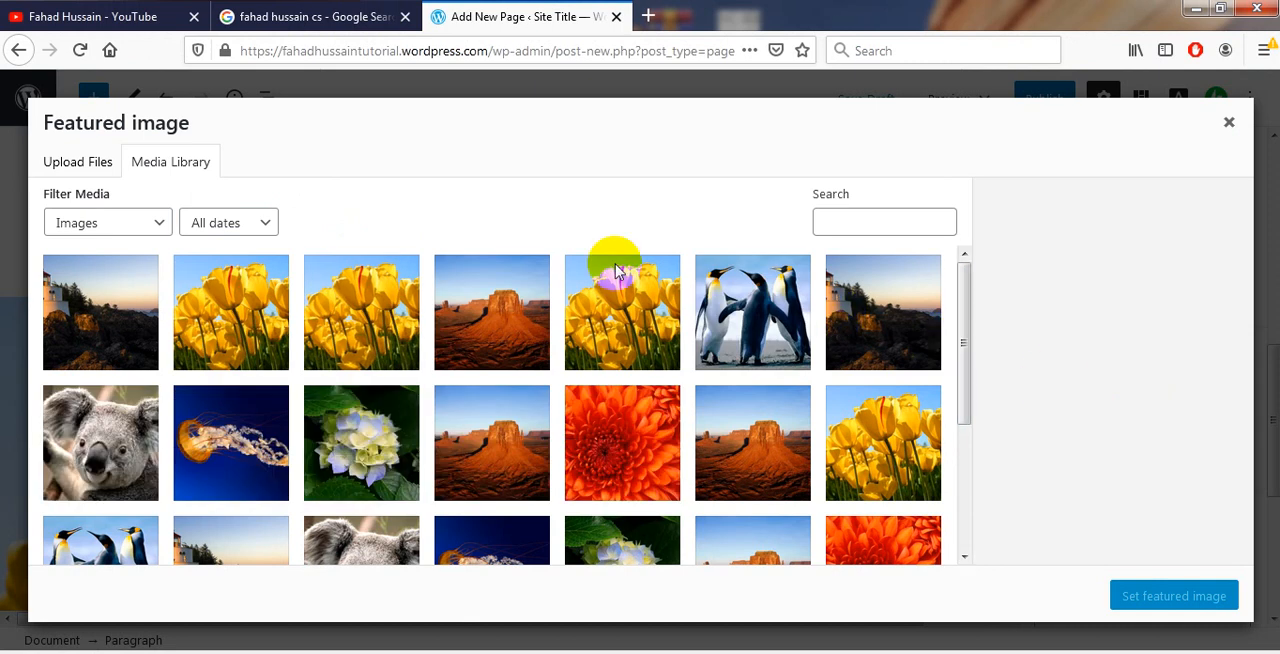
click(92, 175)
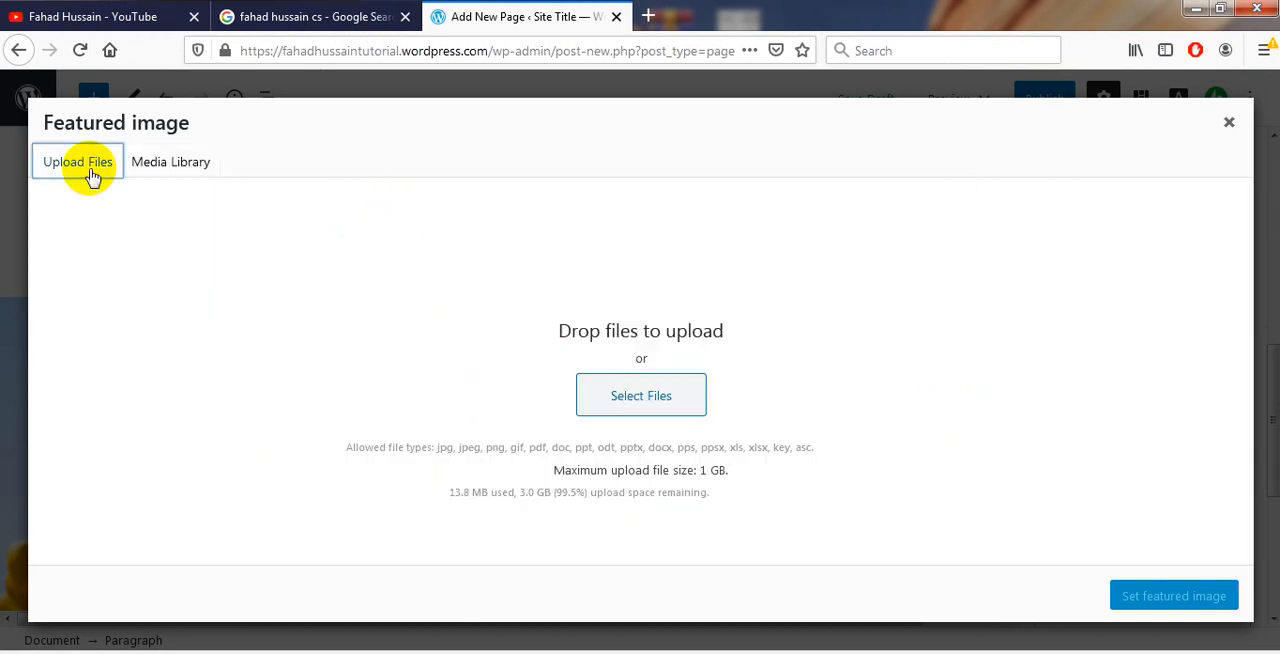
click(178, 168)
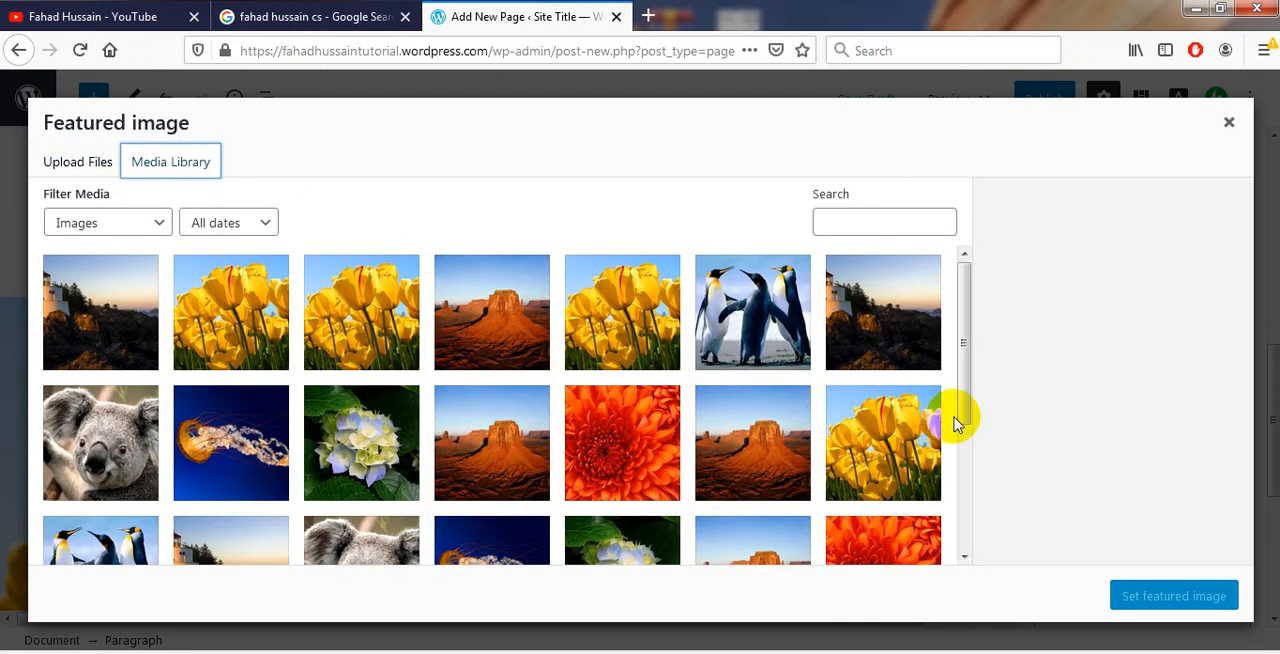
drag(963, 414, 986, 520)
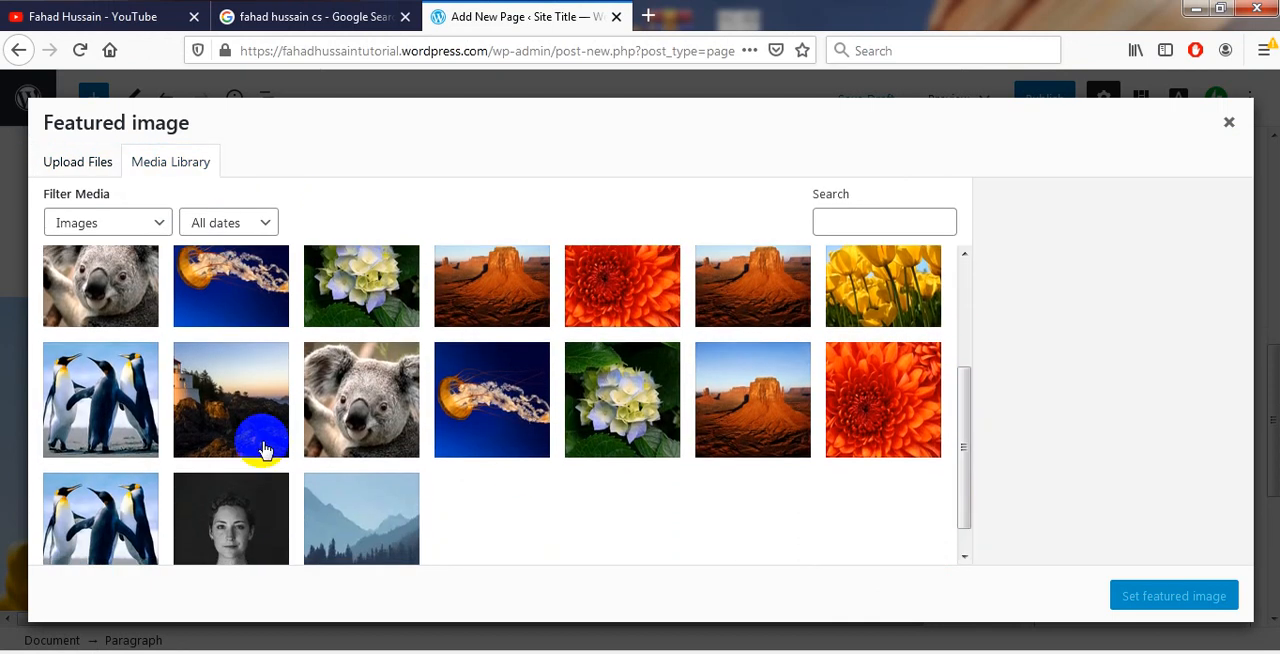
click(126, 510)
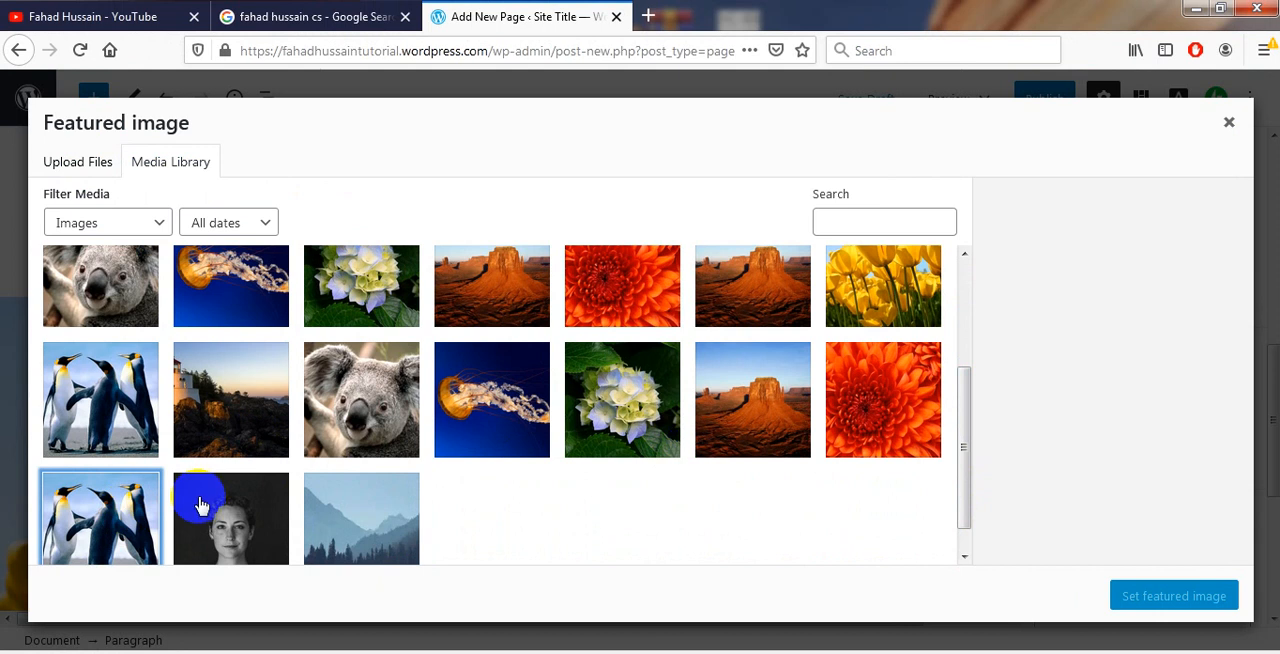
click(115, 512)
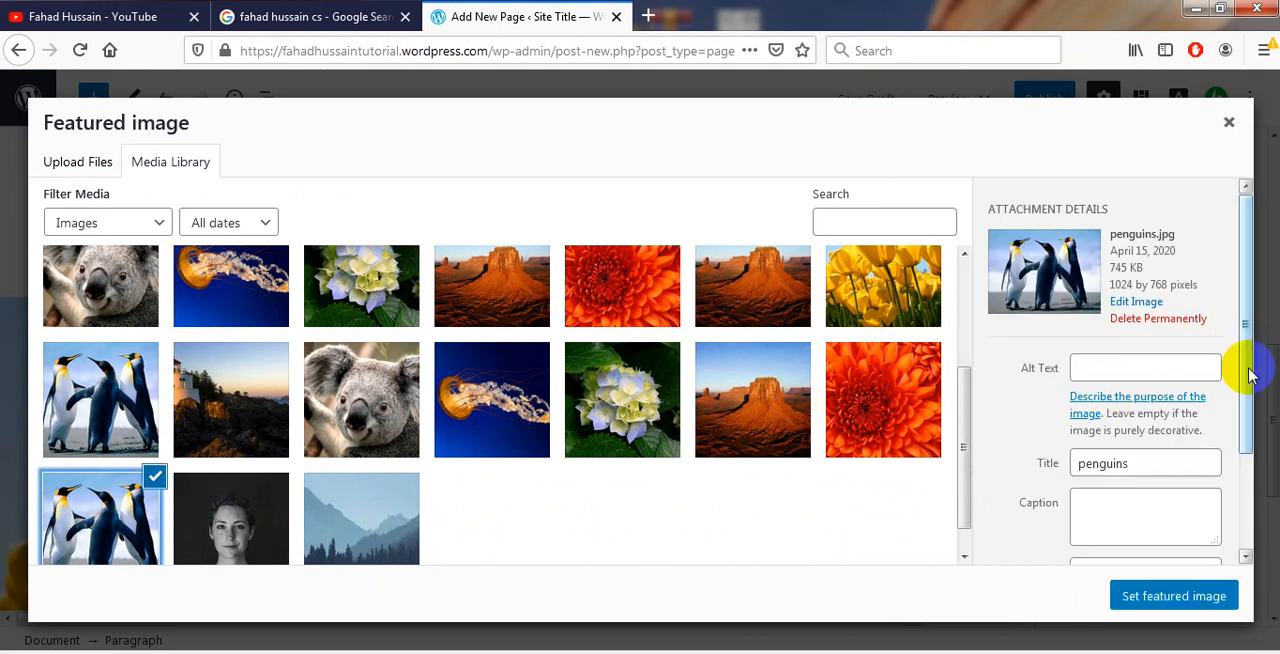
drag(1250, 373, 1249, 488)
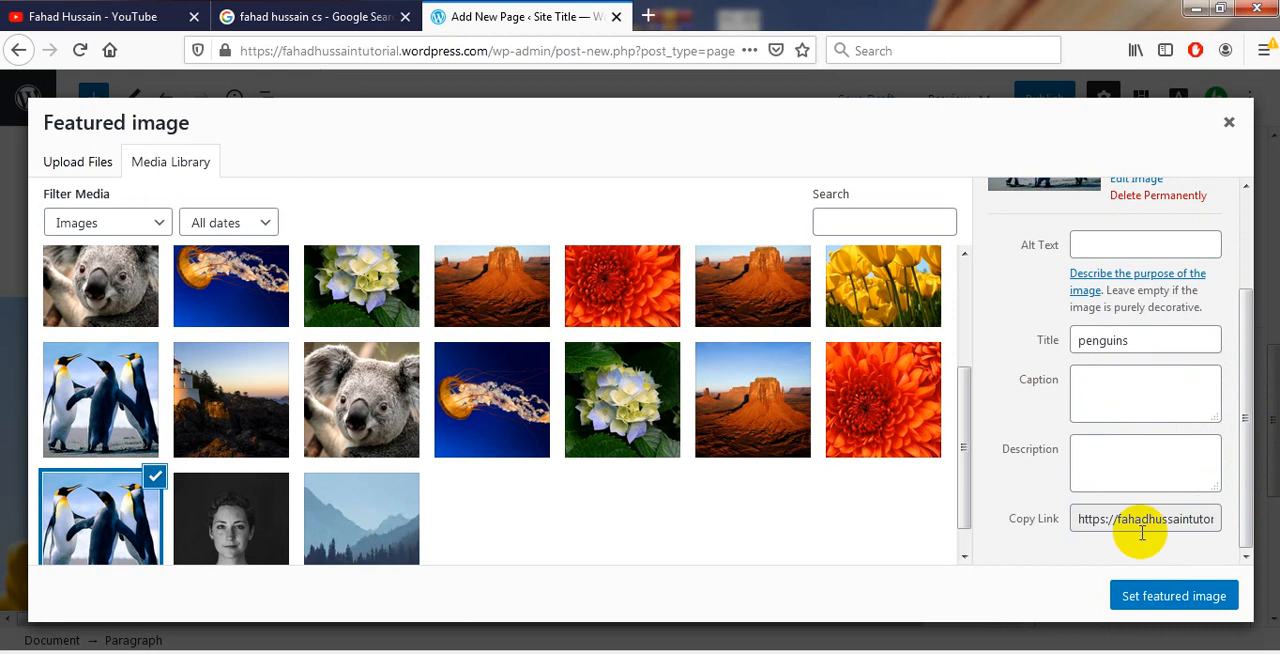
click(1168, 600)
Write the page excerpt "This is my first page to define my business plan"
scroll(1270, 487, down, 3)
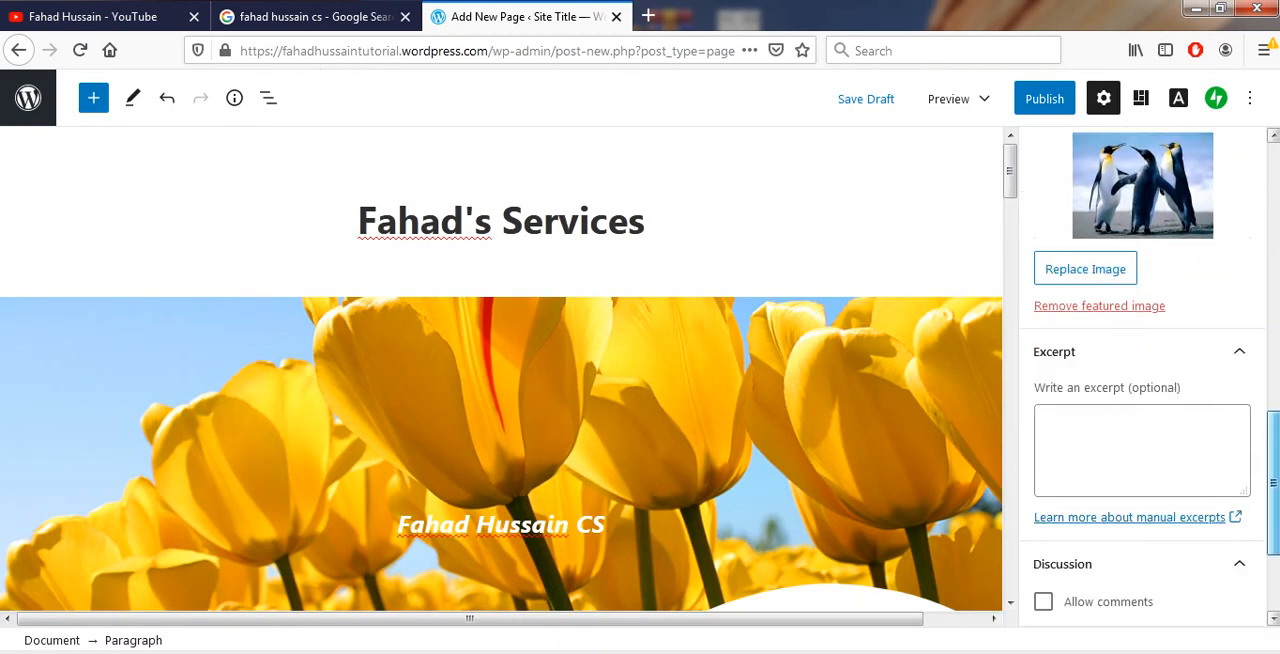
scroll(1150, 377, down, 1)
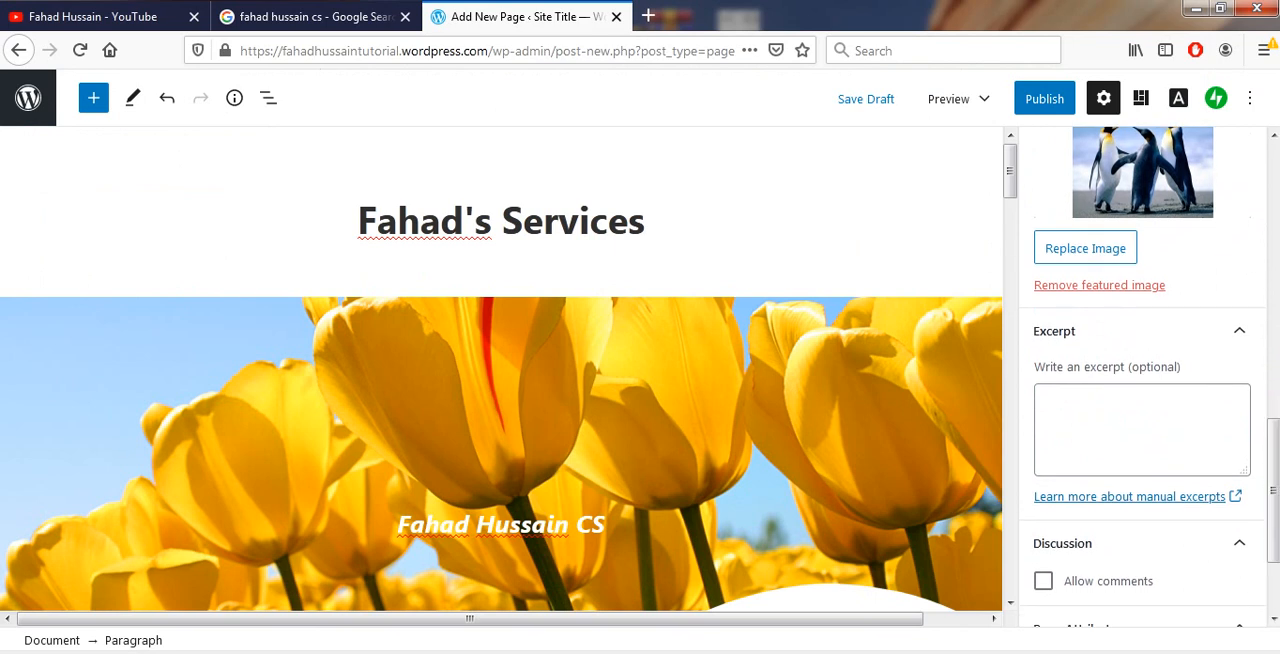
click(1099, 422)
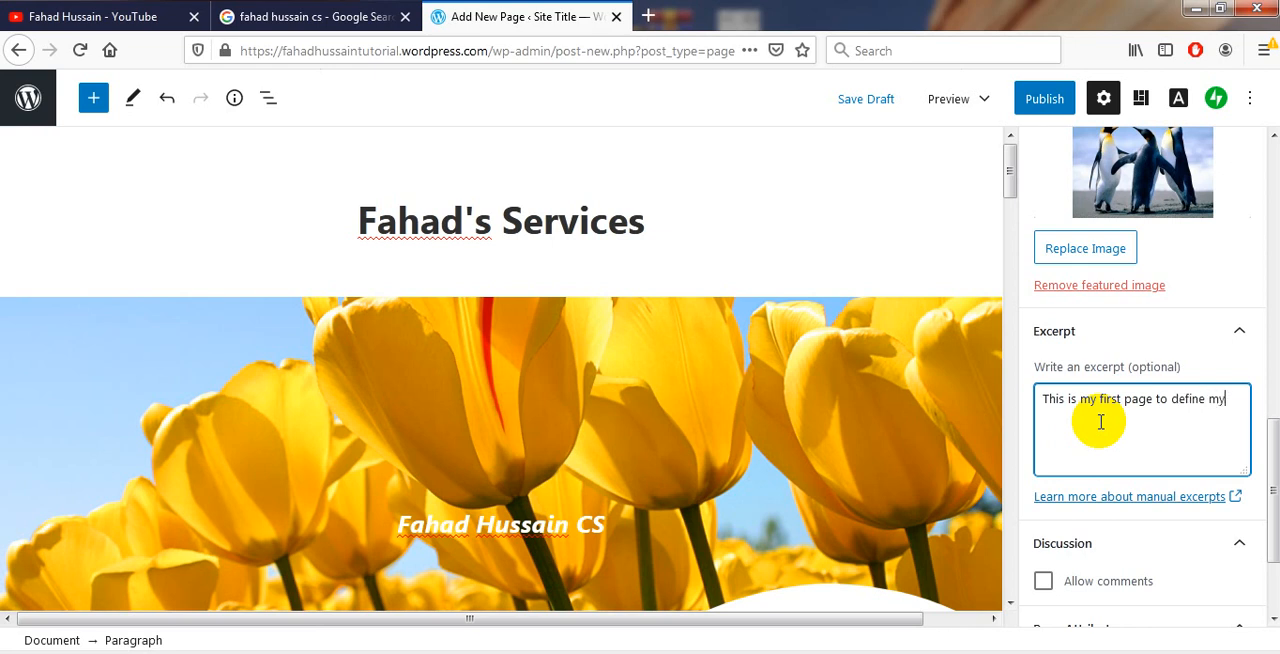
text(usiness plan)
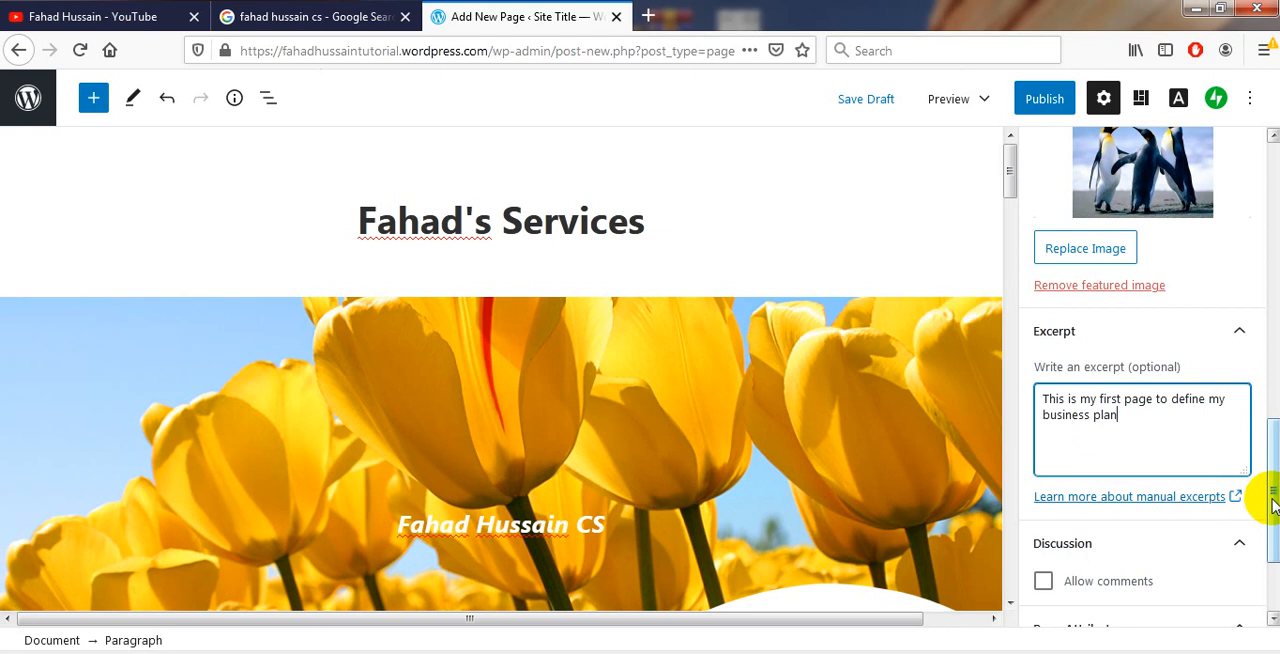
Allow comments on the page and view the available parent pages without choosing one
drag(1272, 506, 1274, 545)
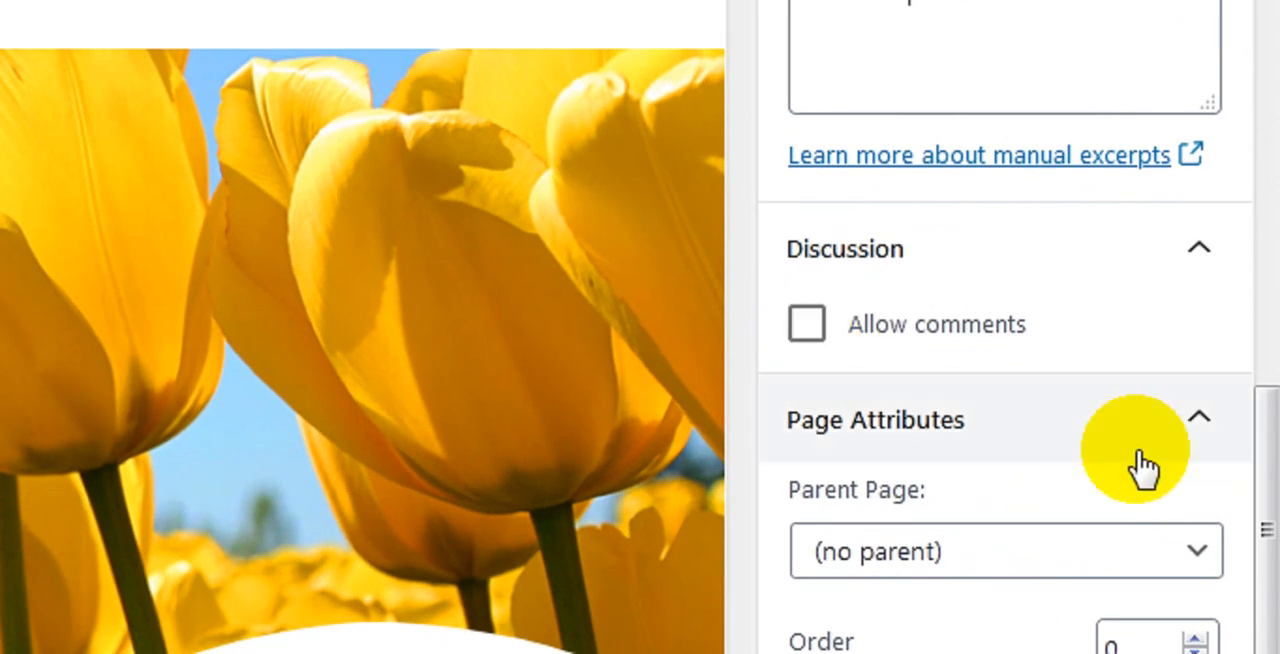
click(820, 333)
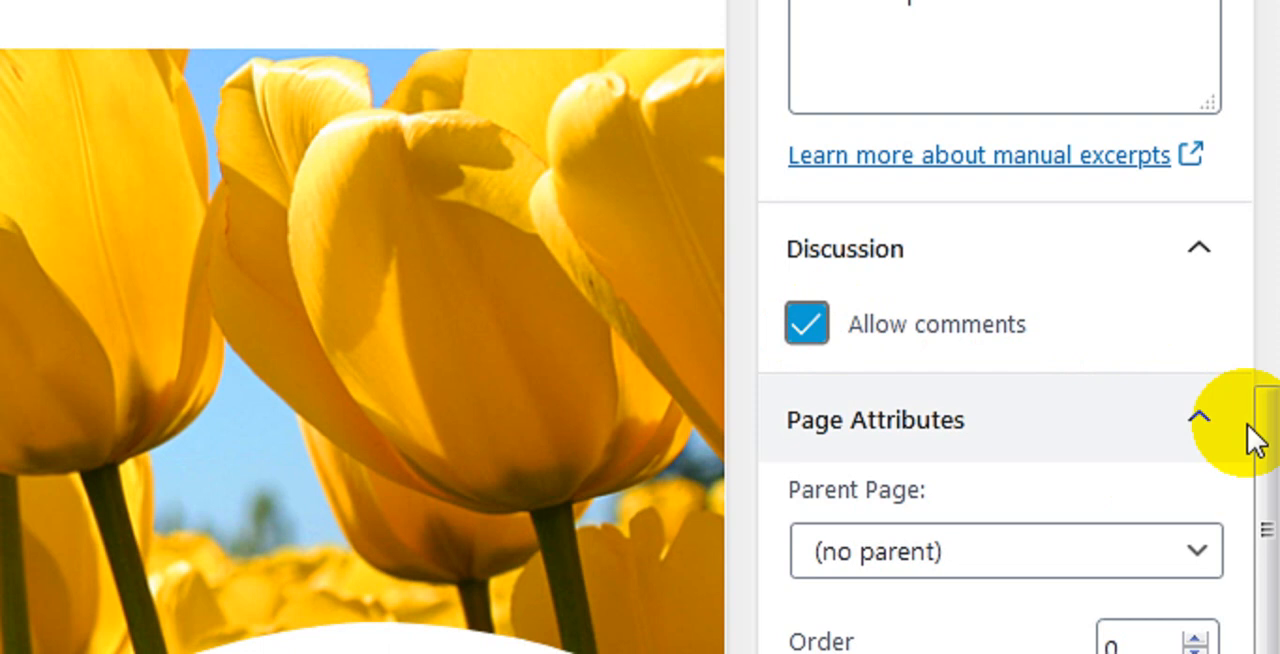
click(1266, 472)
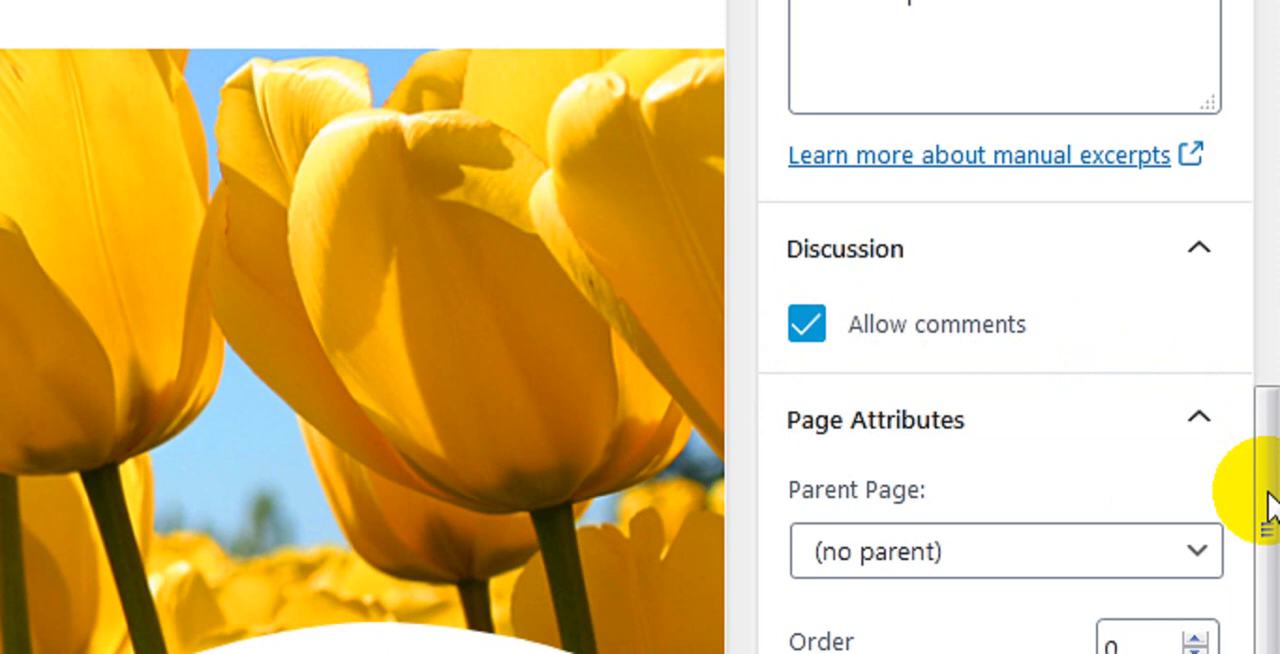
click(1188, 553)
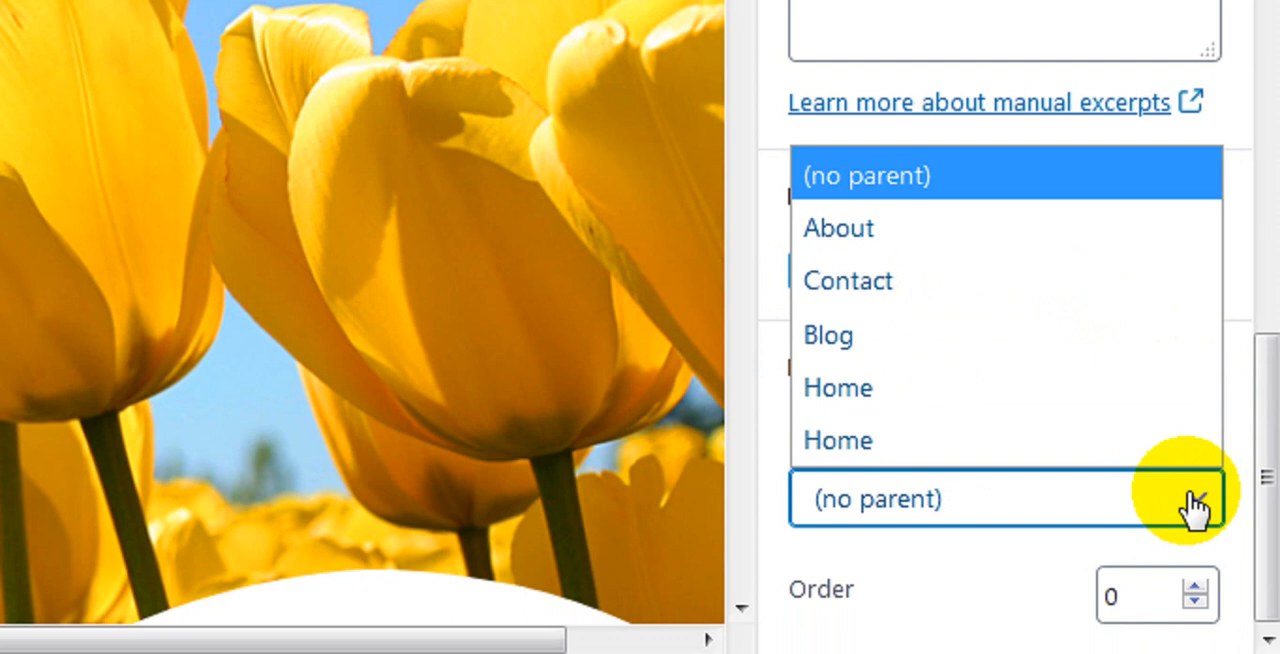
click(1250, 290)
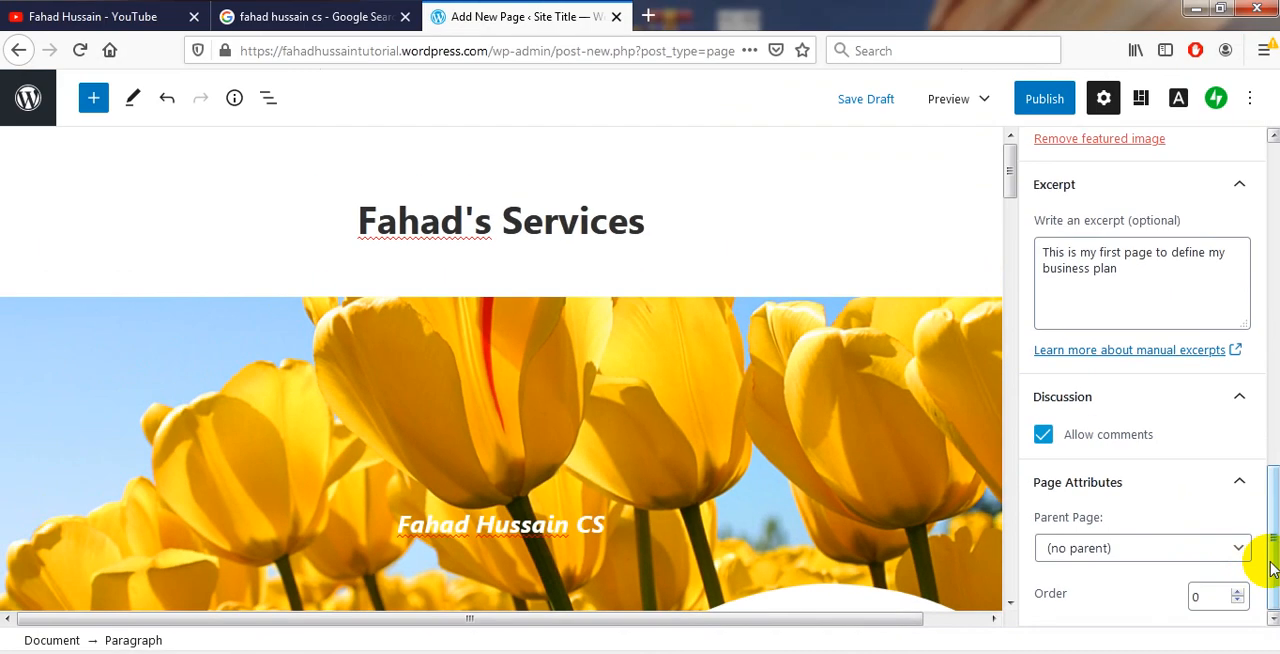
Show the block settings of the cover's paragraph and view its preset text sizes
drag(1268, 469, 1268, 201)
drag(1271, 437, 1268, 233)
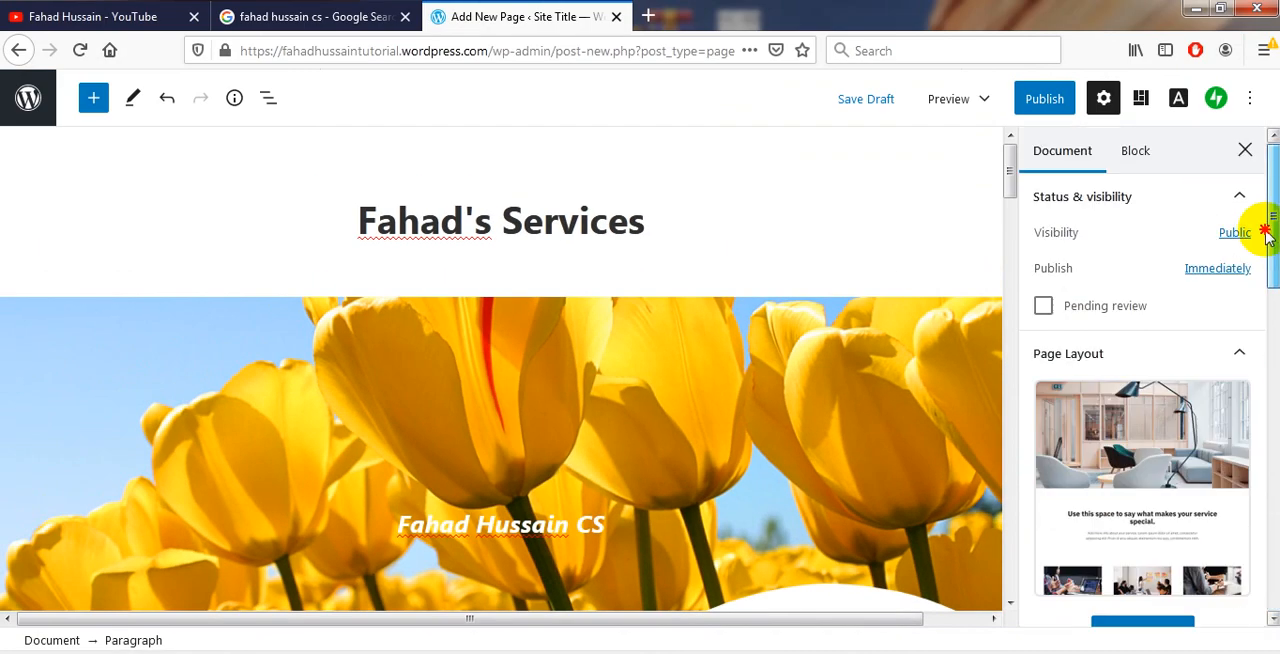
click(1135, 150)
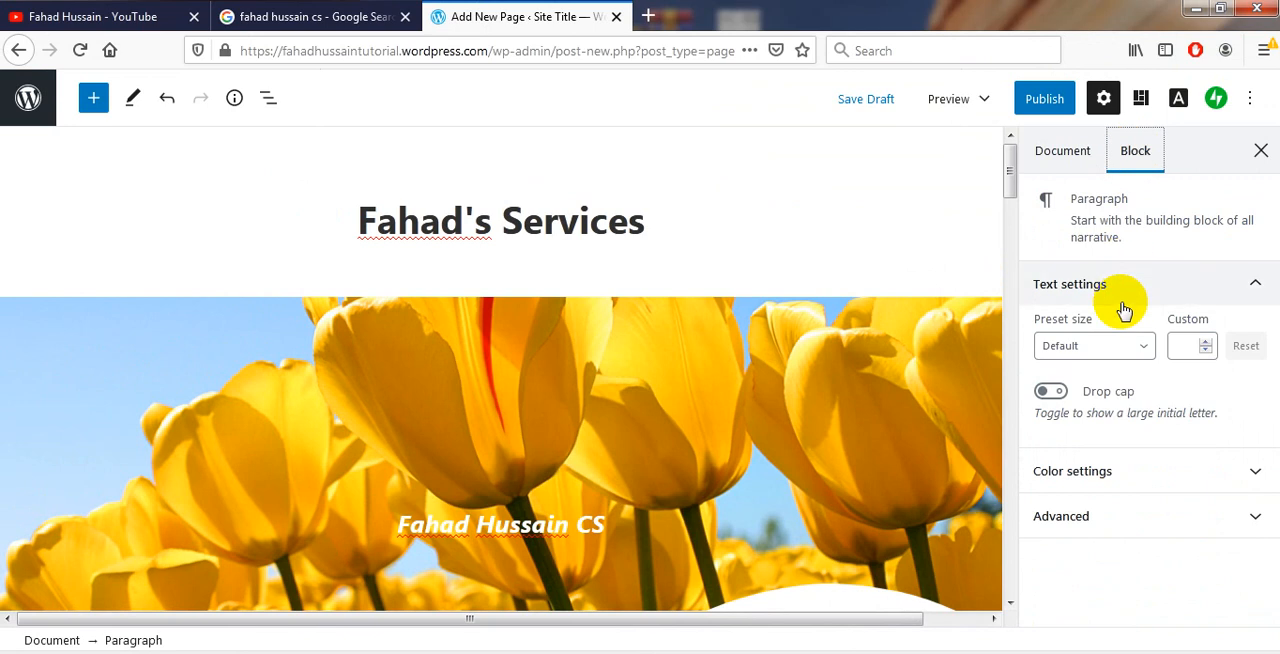
double_click(540, 527)
click(540, 527)
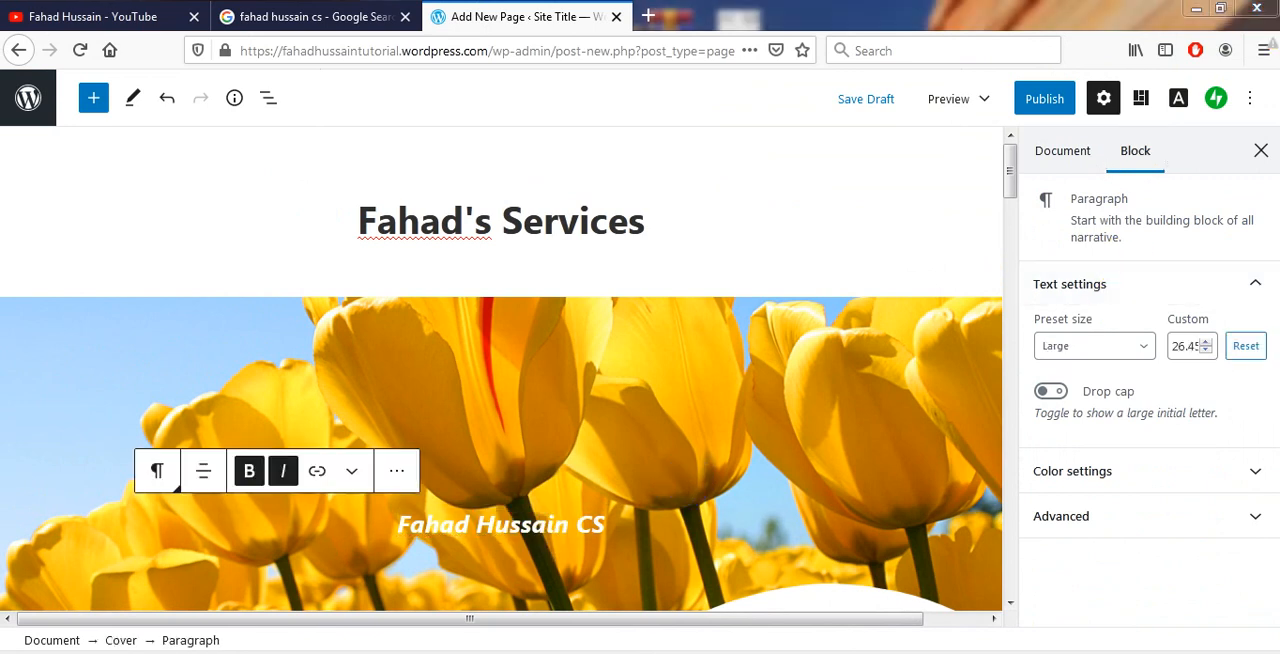
click(1146, 346)
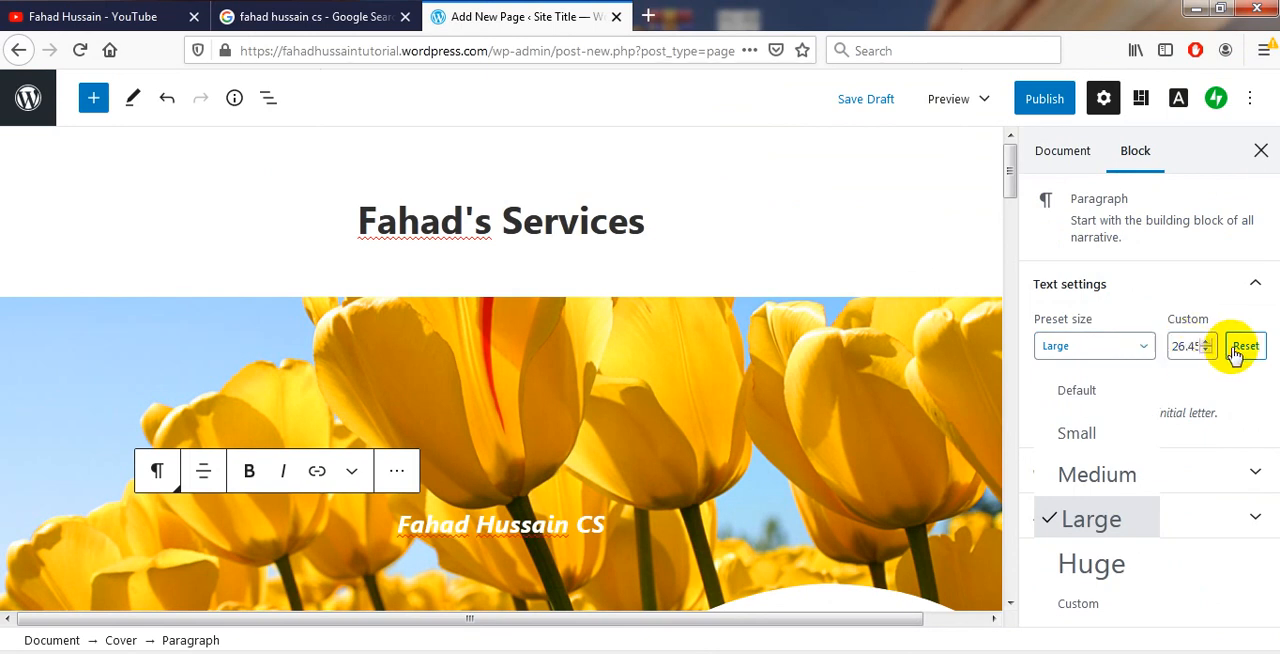
click(1238, 402)
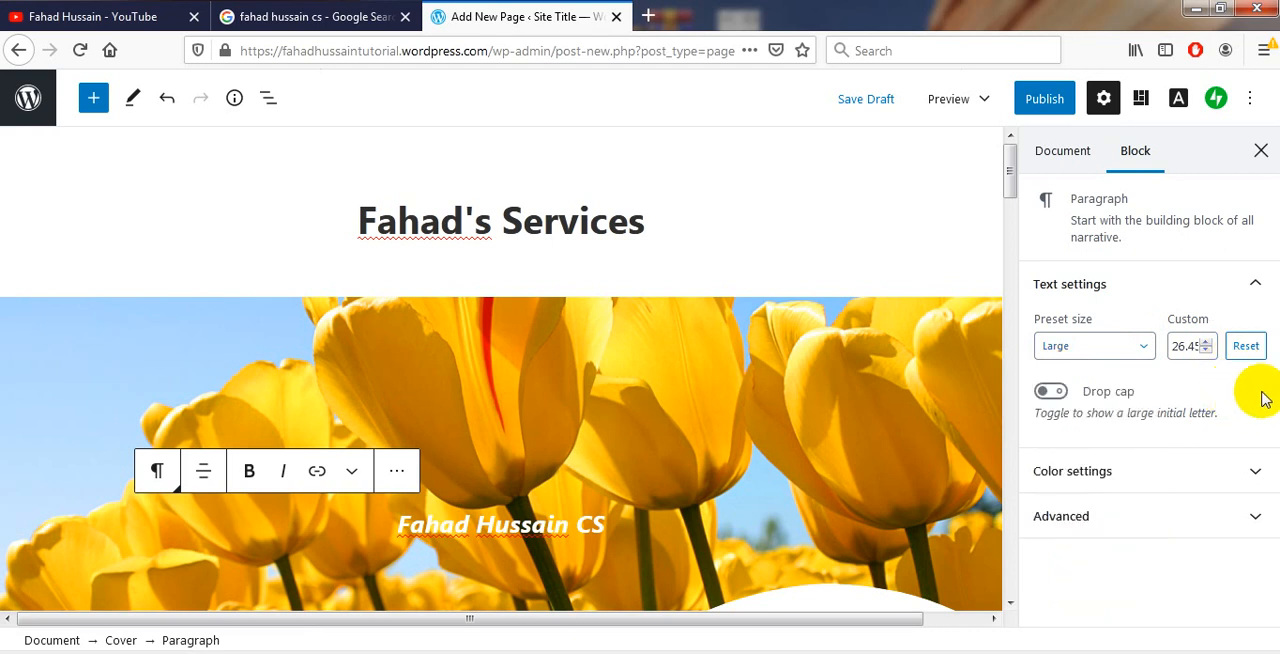
View the color settings and the additional CSS class option of the cover's paragraph block
click(1140, 478)
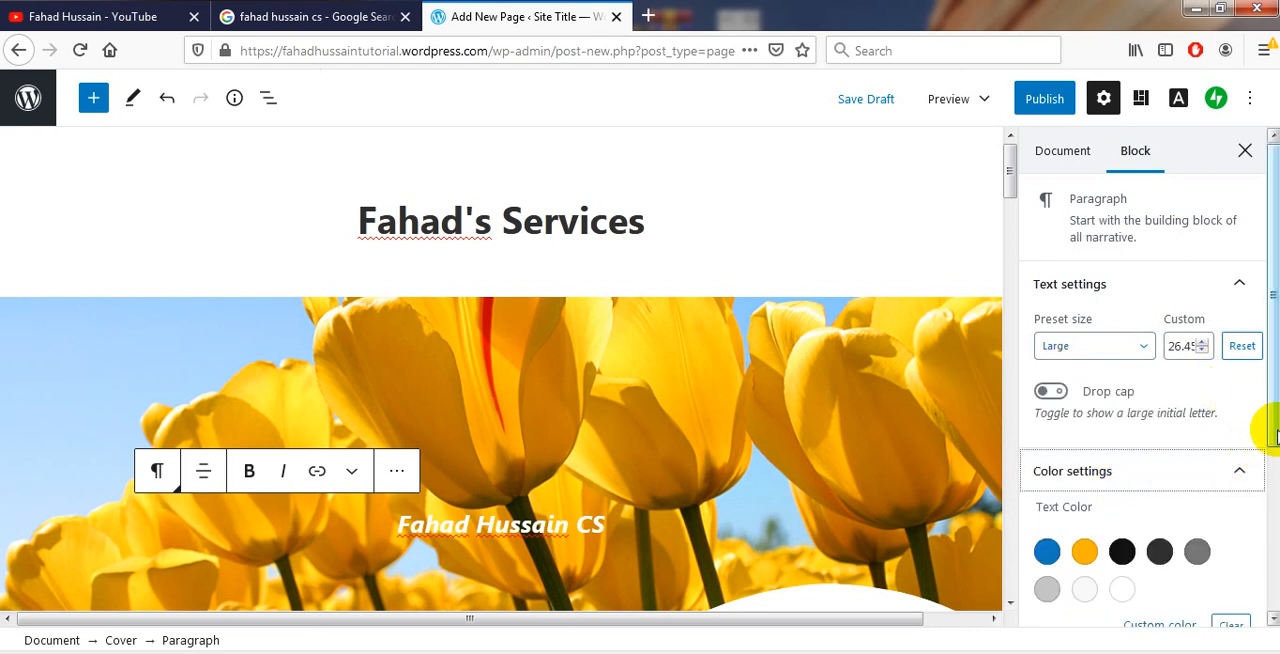
drag(1271, 428, 1266, 591)
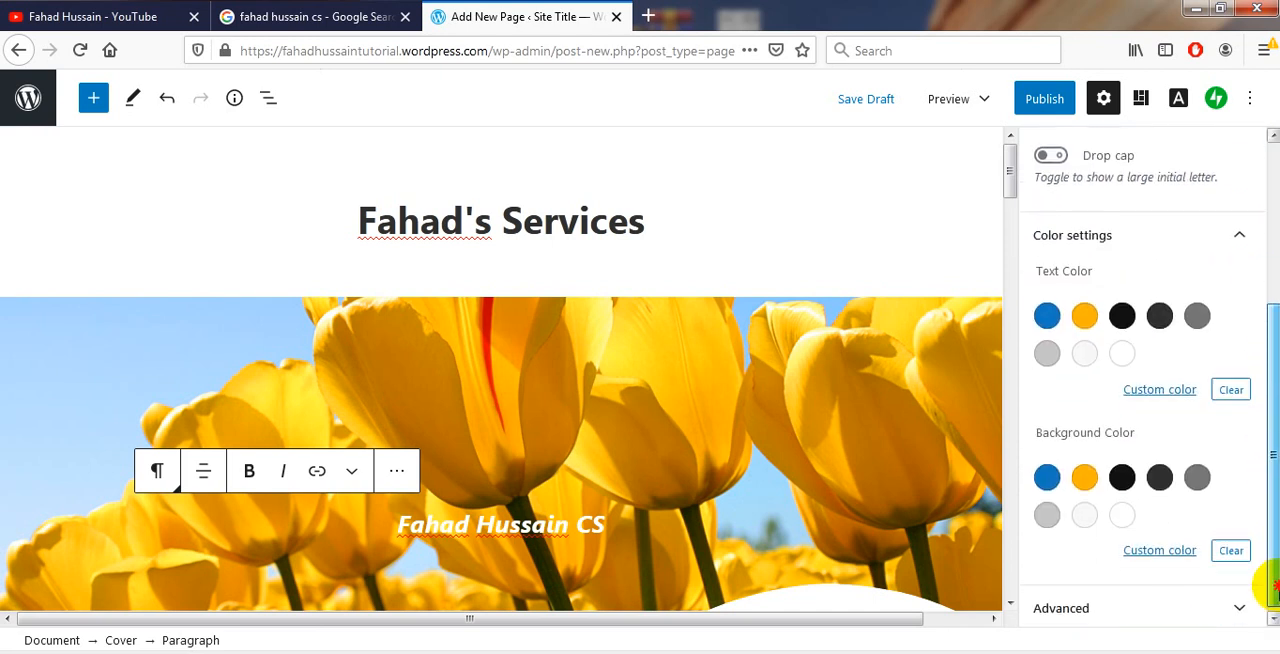
click(1174, 595)
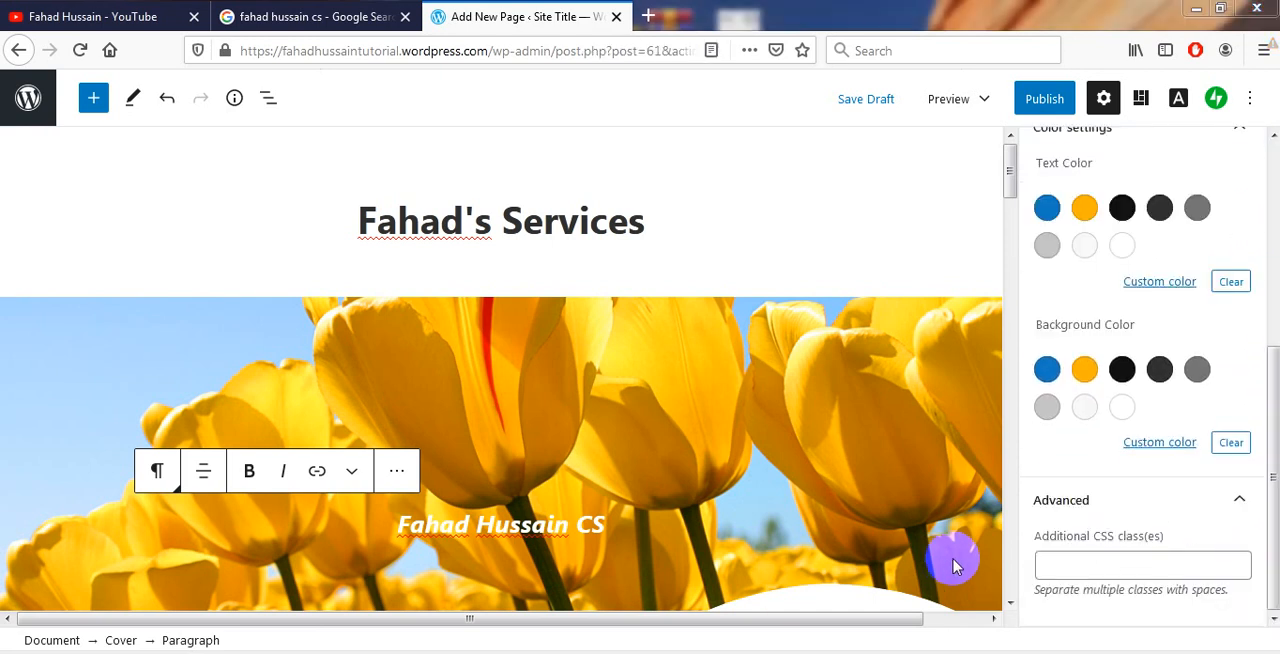
click(1088, 565)
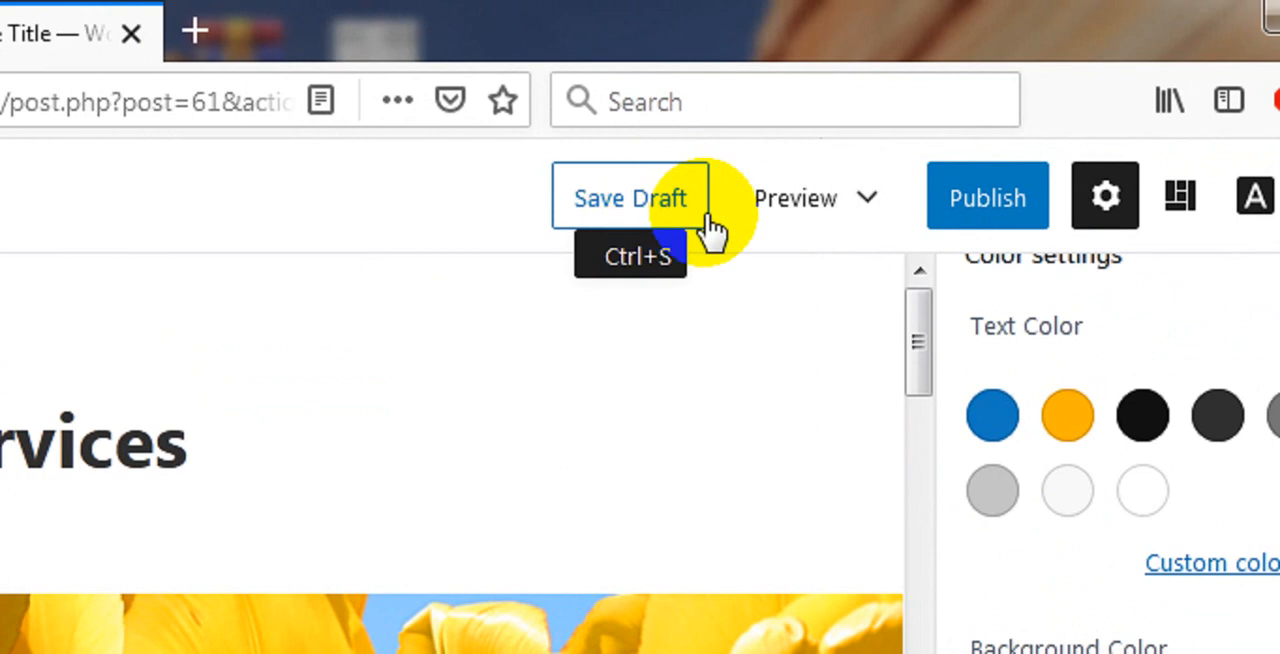
Publish the page immediately with public visibility
click(1005, 210)
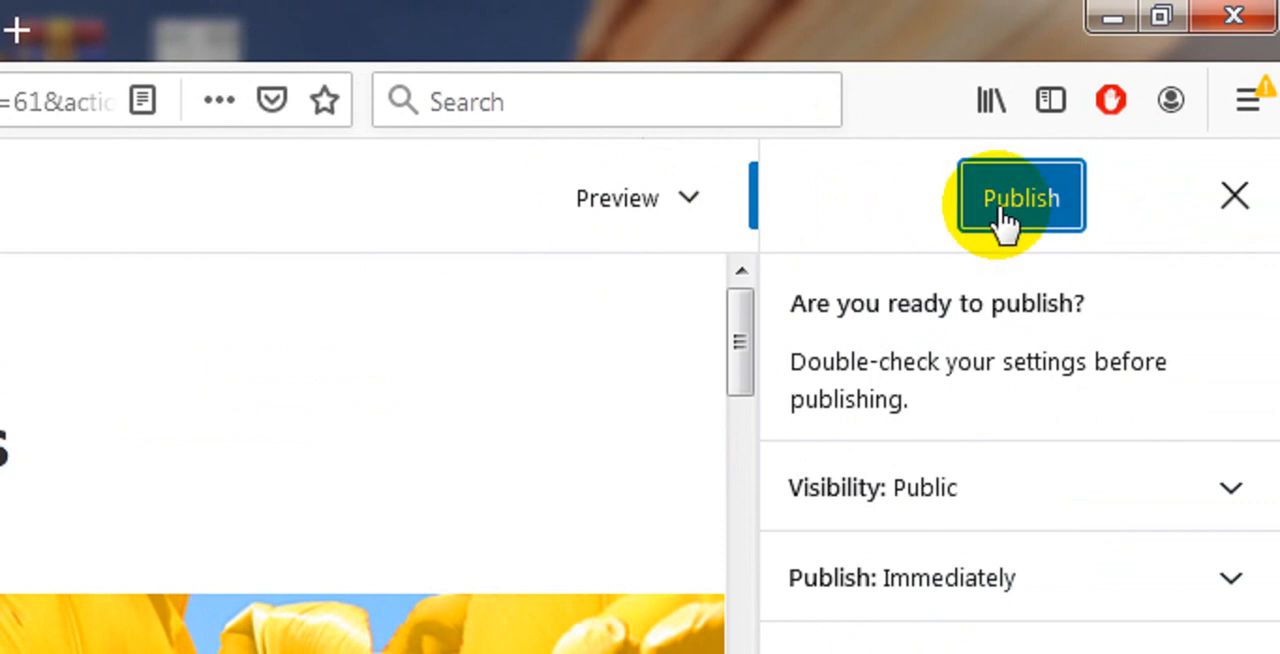
click(1003, 222)
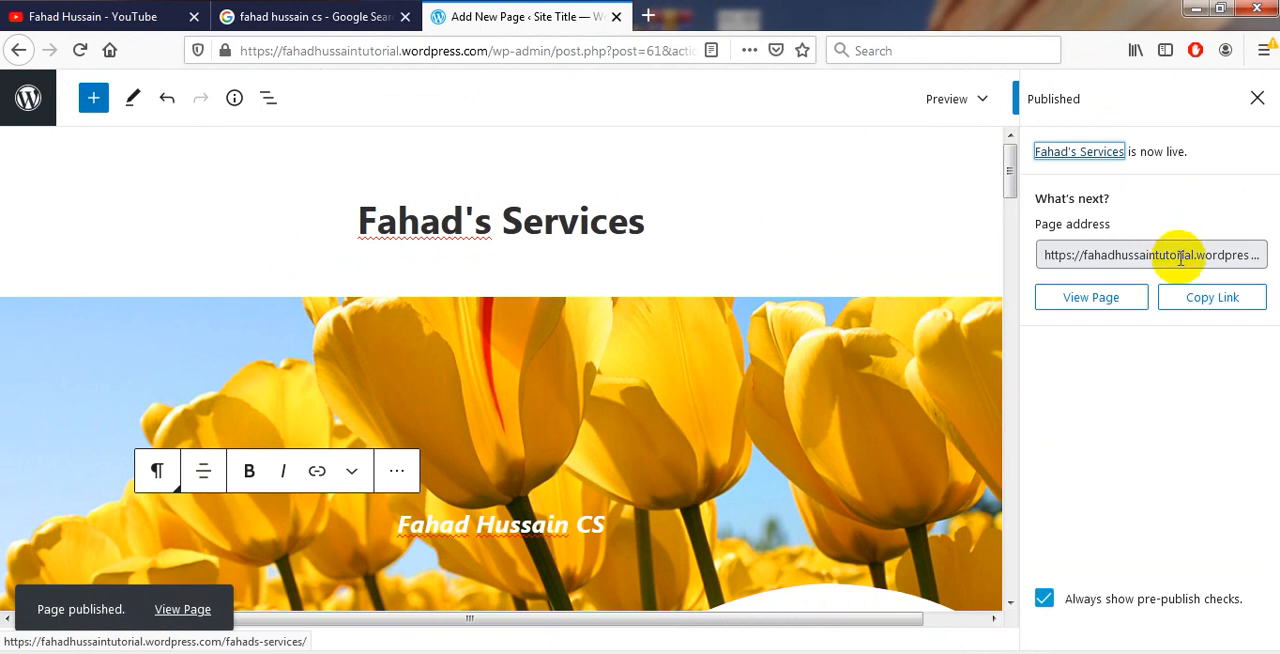
Copy the published page's address and open it in a new browser tab
click(1180, 256)
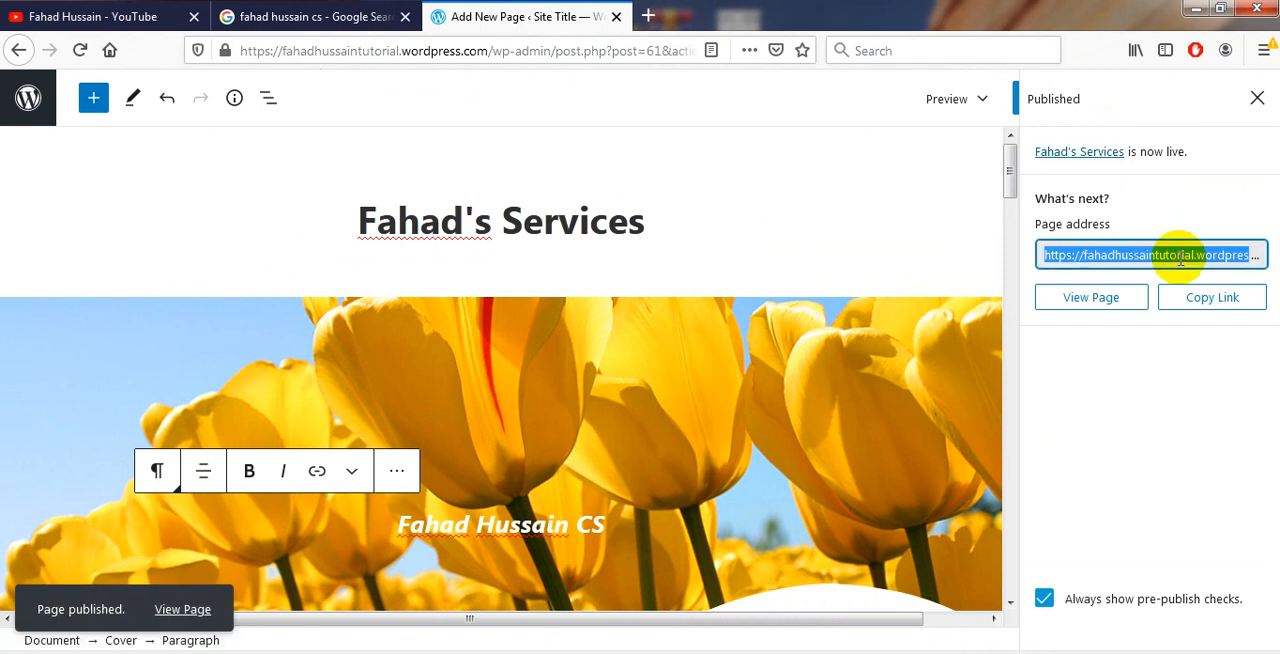
click(1198, 297)
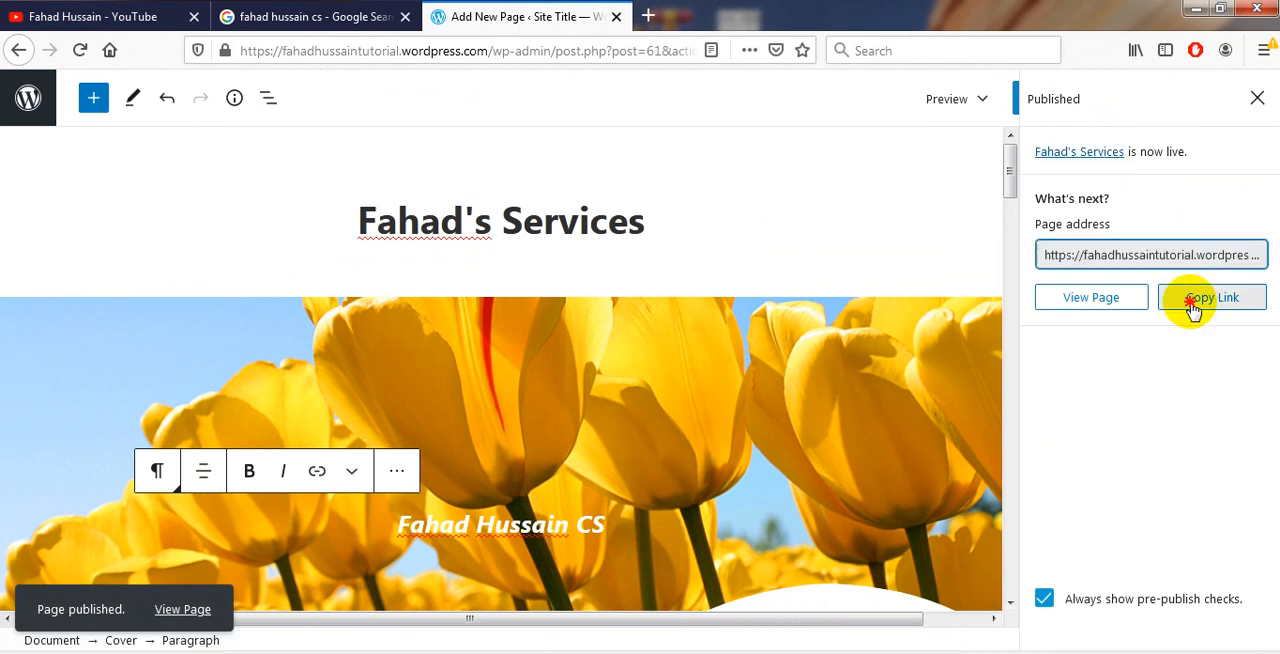
click(648, 17)
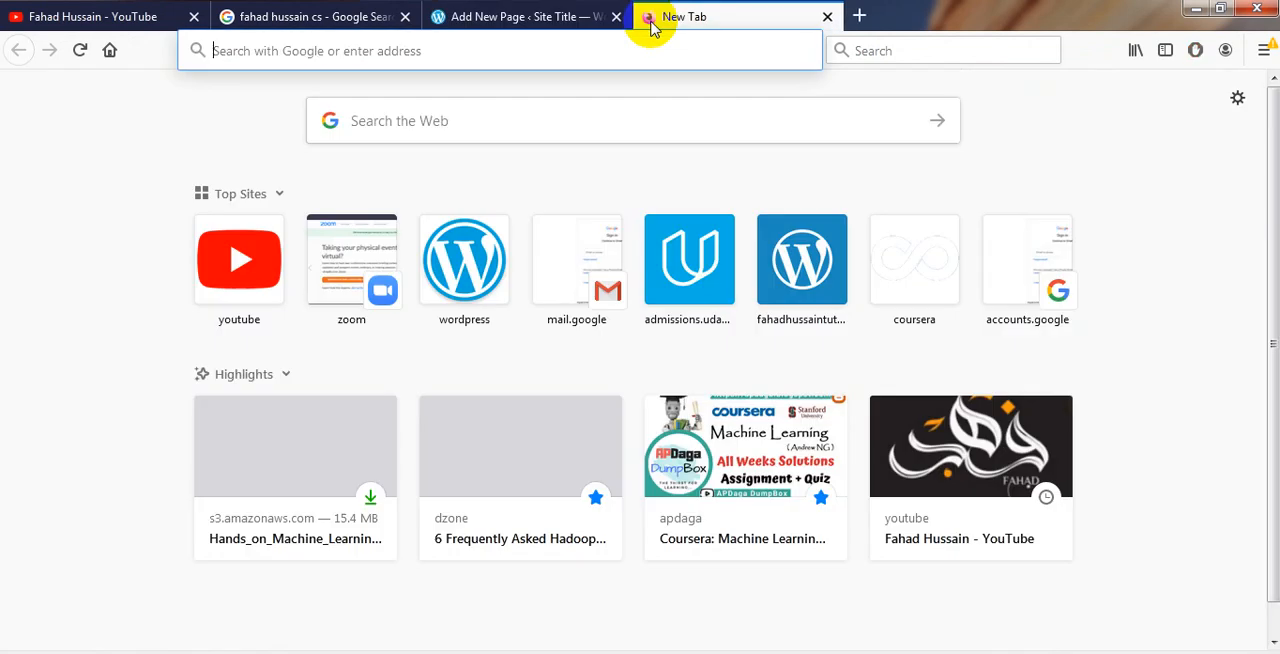
key(ctrl+v)
key(Return)
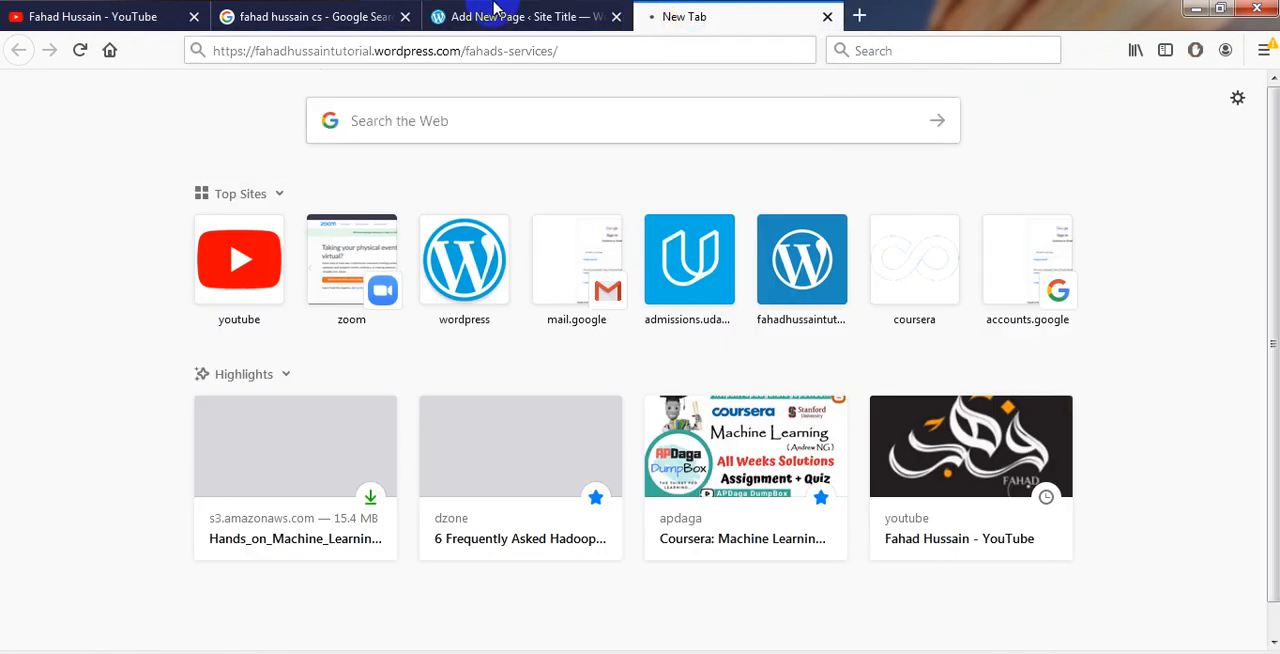
Close the Google search results tab and look through the live Services page
click(405, 17)
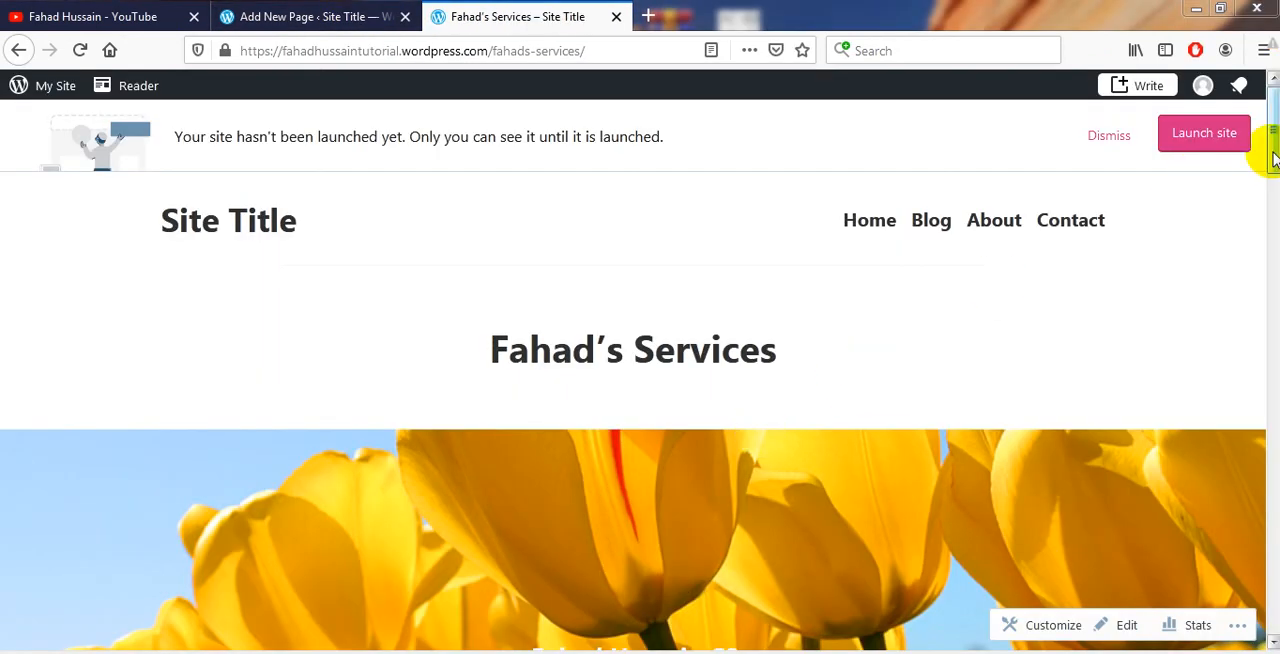
scroll(1273, 158, down, 5)
drag(1273, 241, 1262, 149)
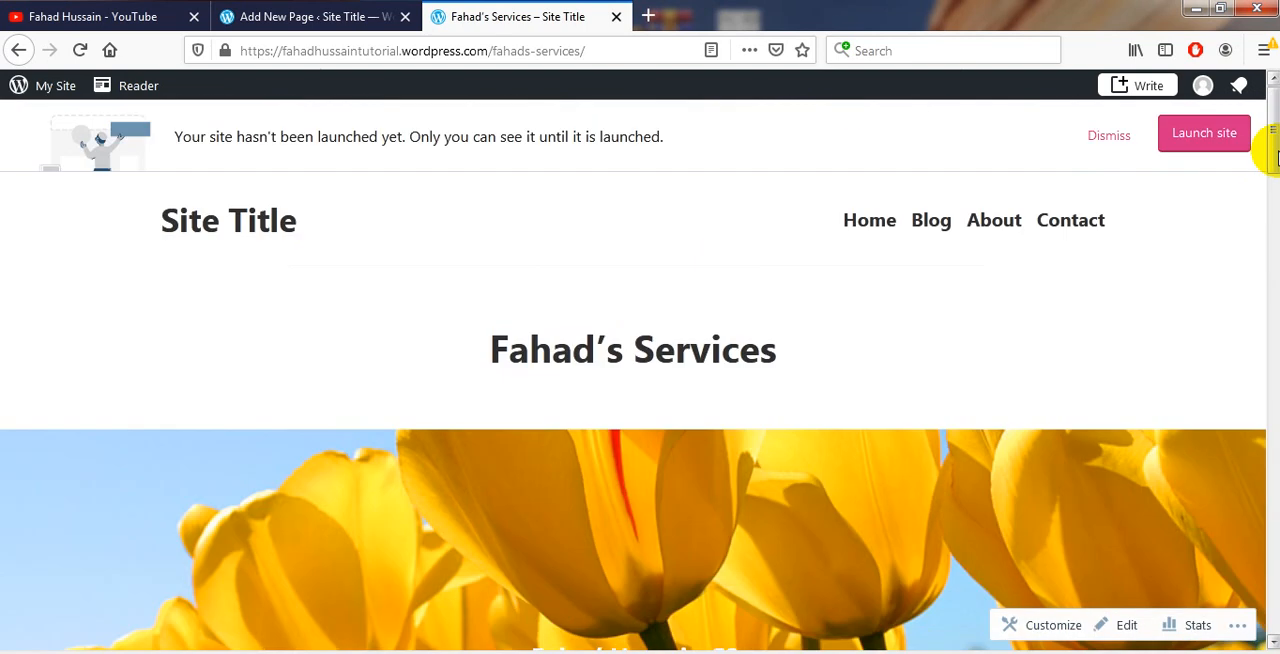
Close the live page, return to the list of all pages and locate the published Services page in it
click(615, 17)
click(19, 50)
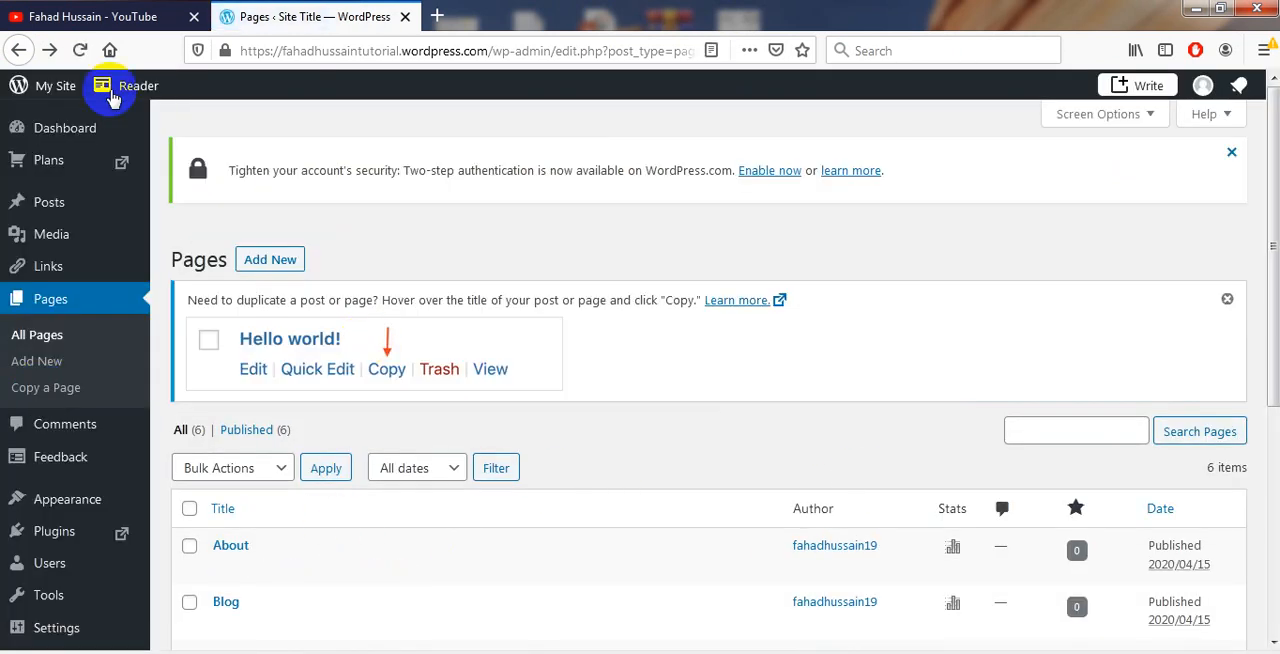
click(57, 305)
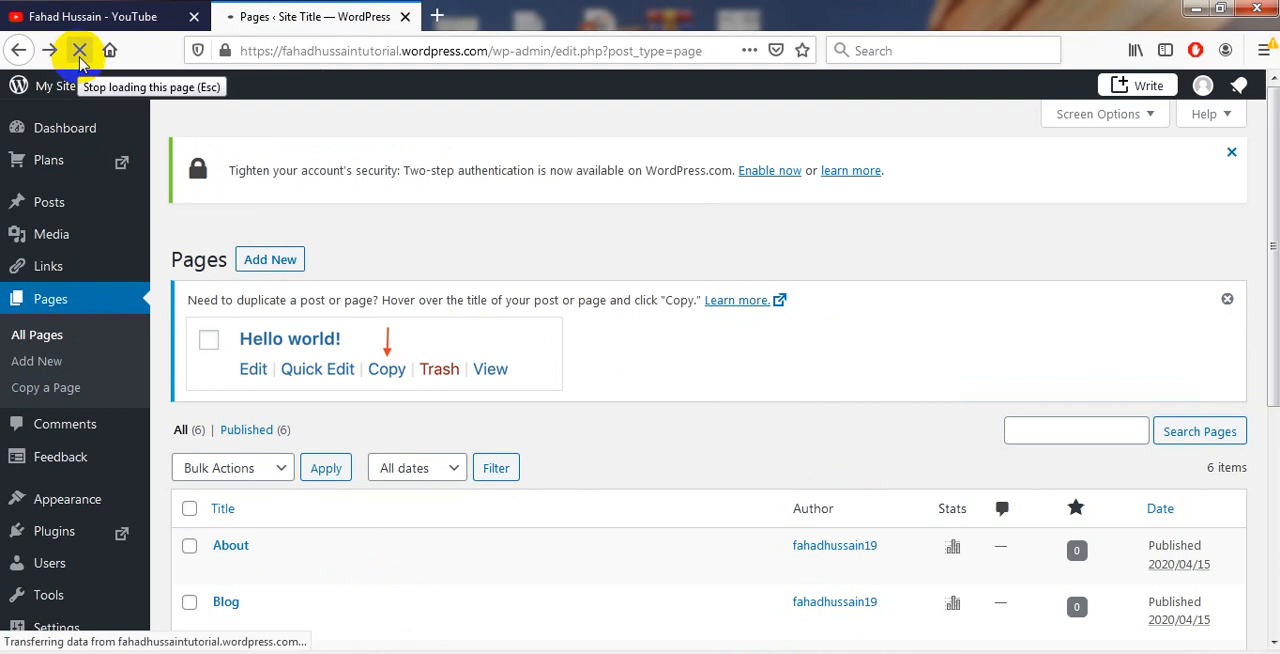
drag(1274, 312, 1270, 380)
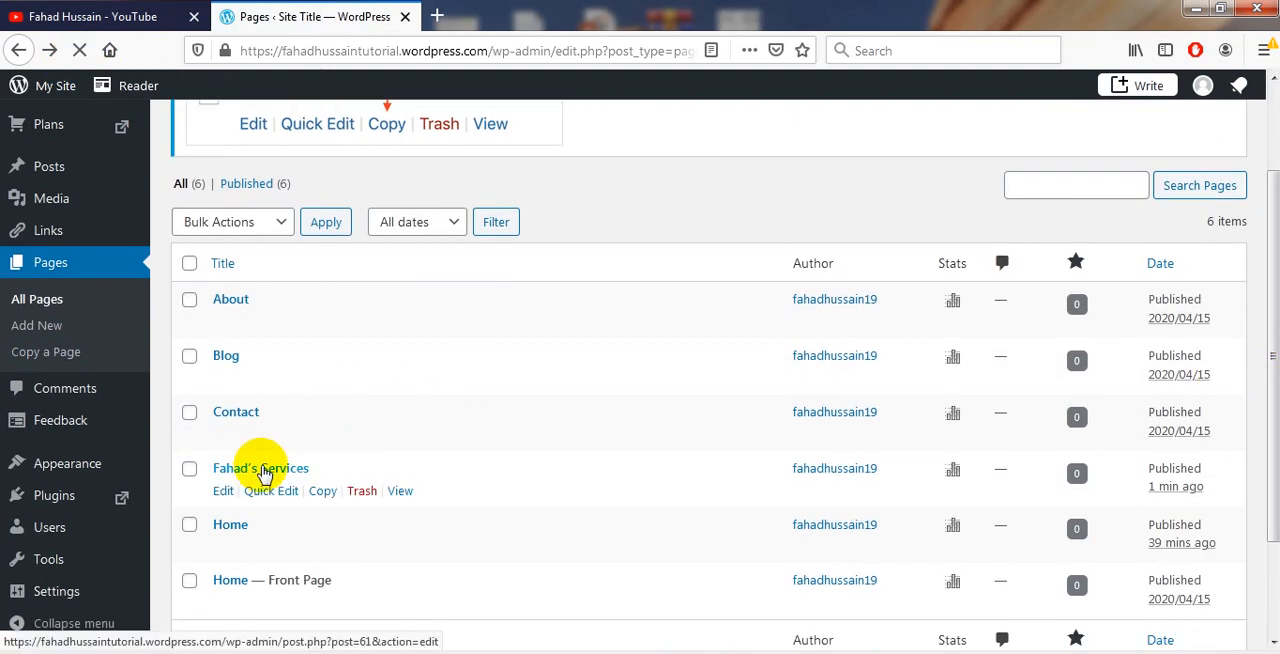
Create a new page draft with the Copy a Page feature and review the copied content
click(28, 354)
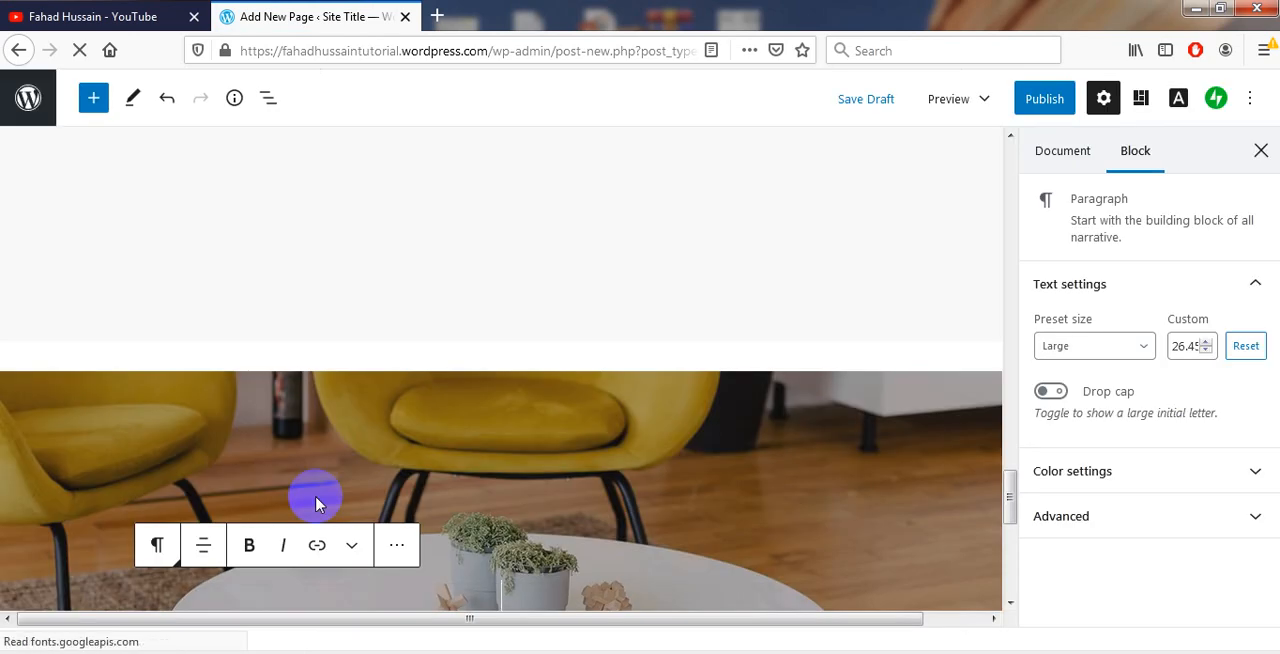
click(1010, 592)
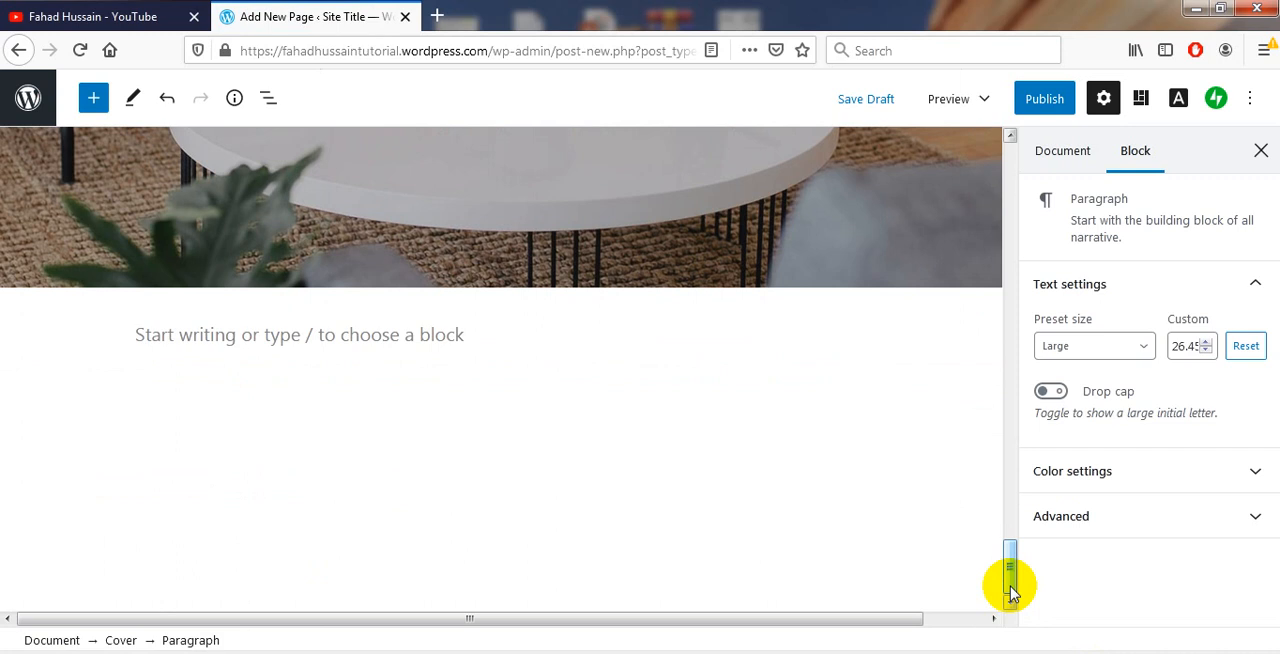
drag(1010, 592, 950, 308)
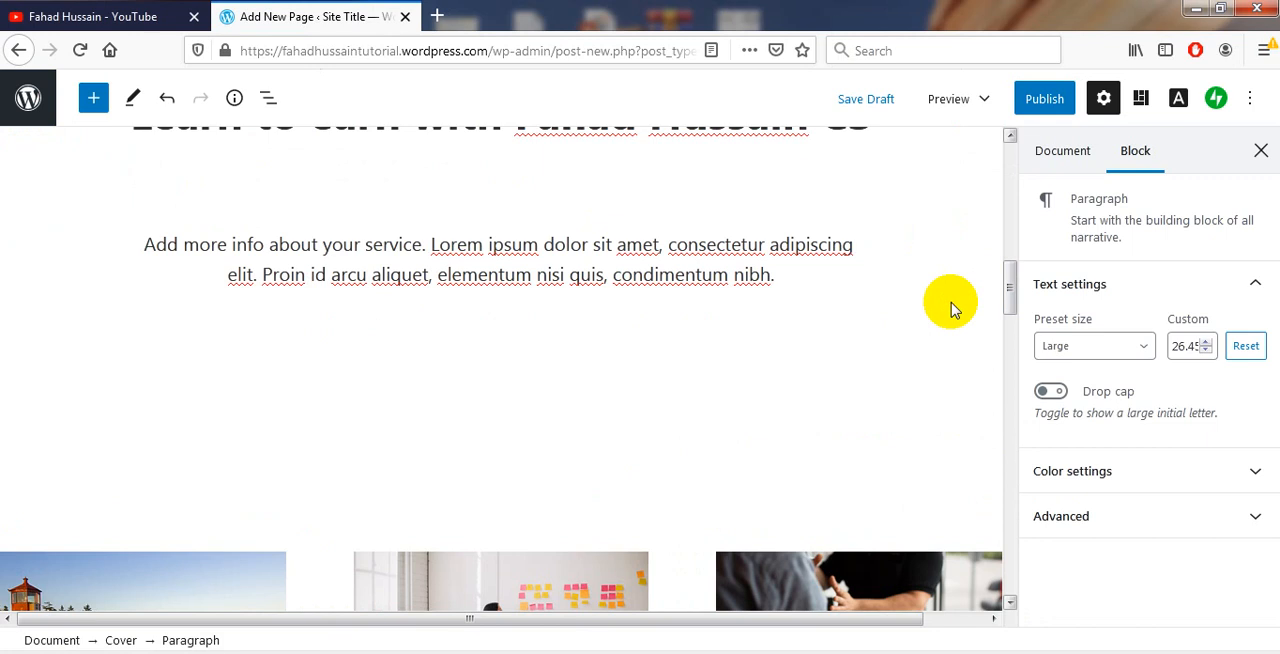
Copy the whole "Add more info about your service" paragraph and paste it into an untitled Notepad document
double_click(547, 245)
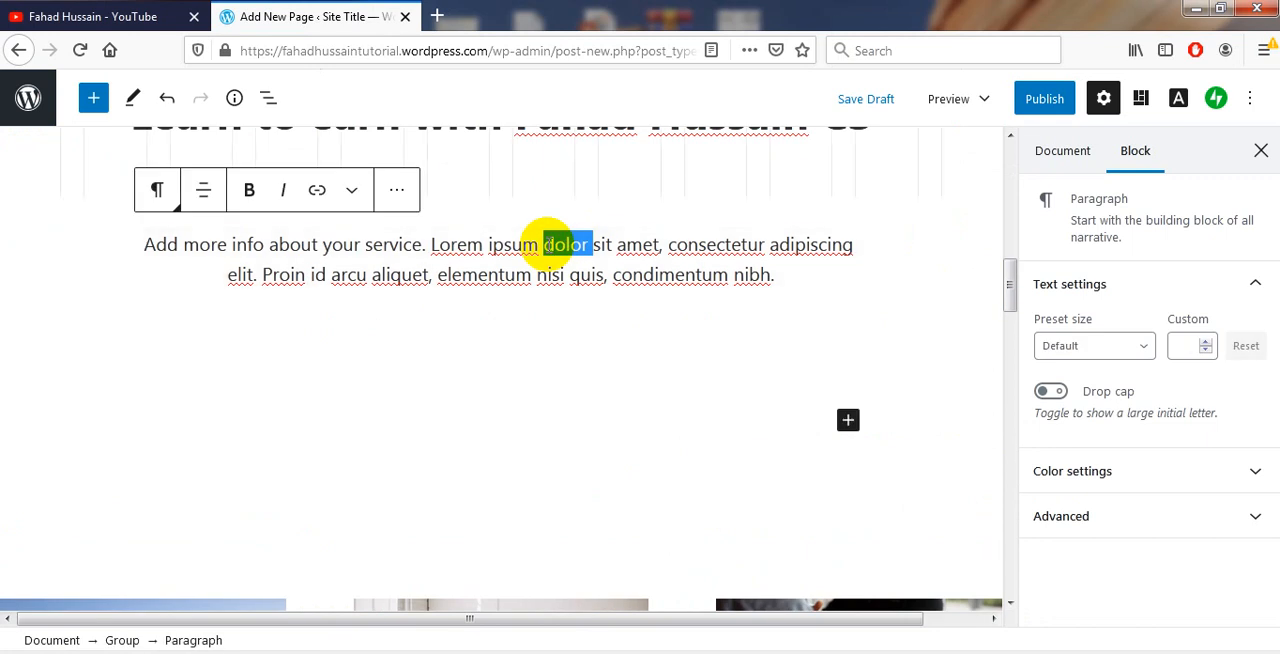
triple_click(548, 244)
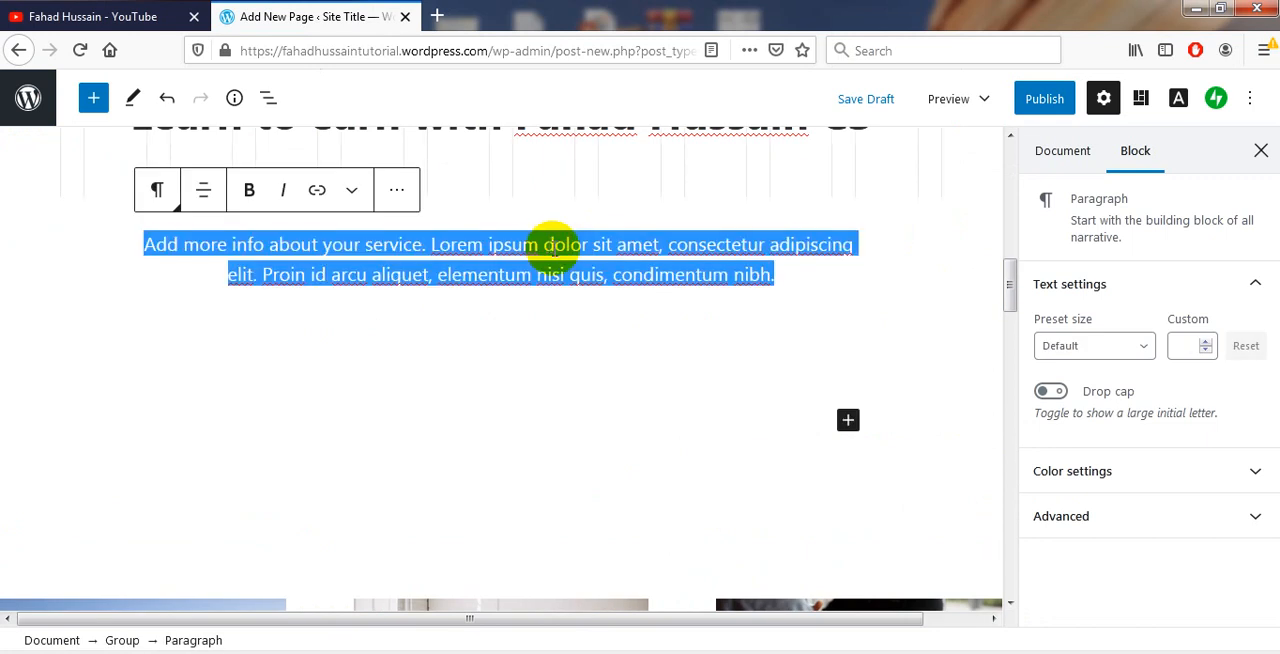
right_click(547, 246)
click(595, 310)
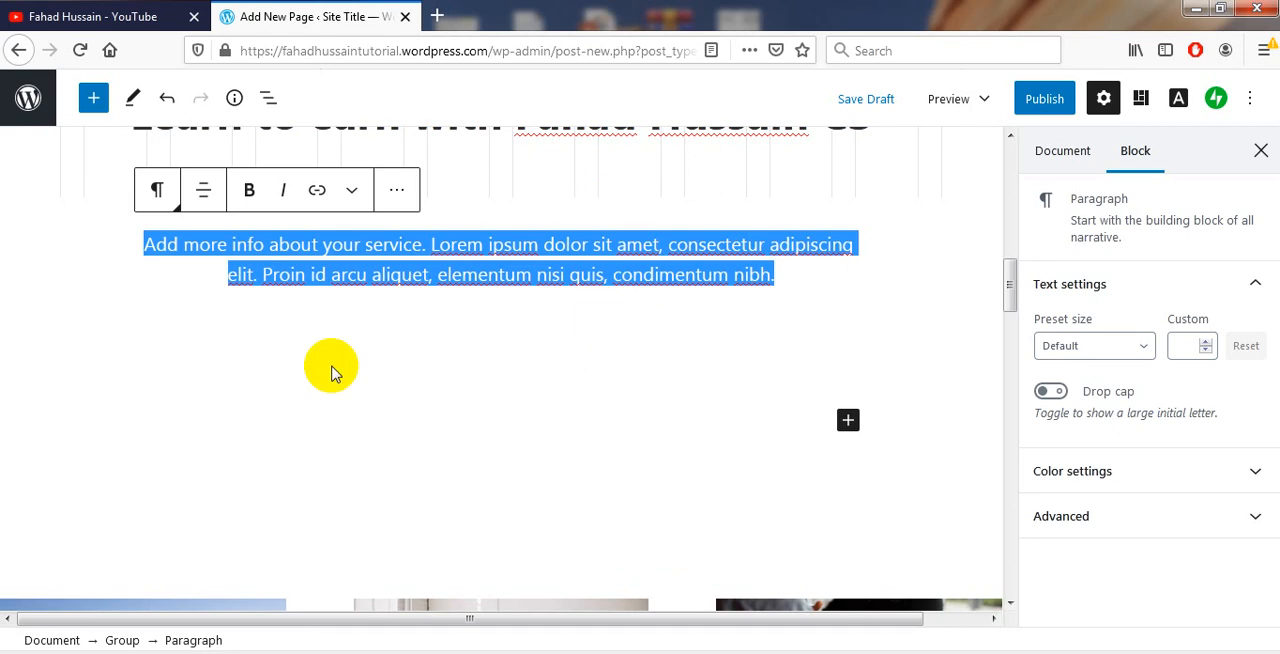
click(406, 462)
key(ctrl+v)
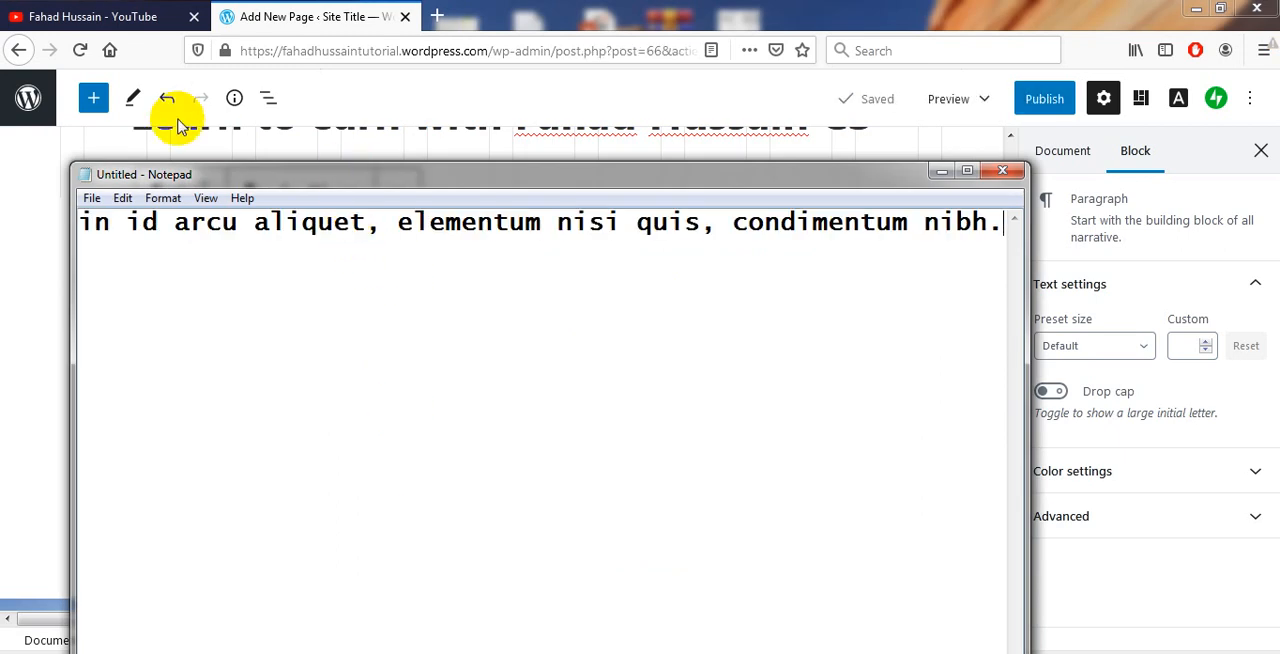
Return to the list of all pages and start the Copy a Page feature from there
click(20, 52)
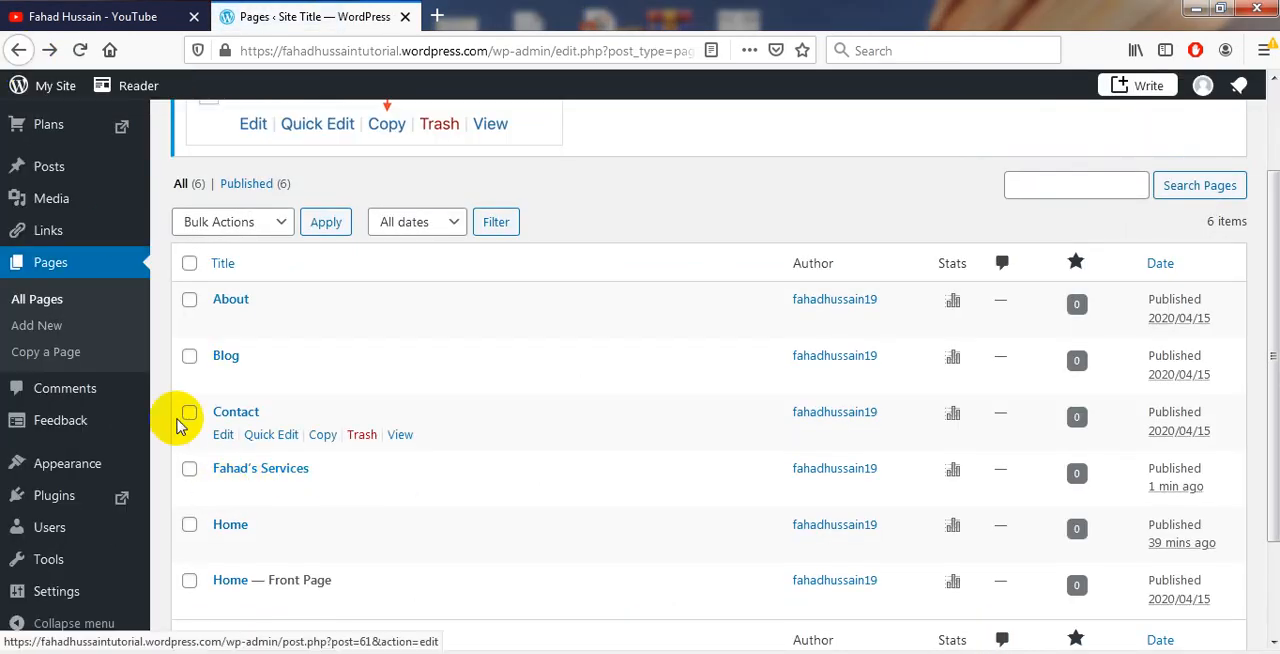
click(107, 364)
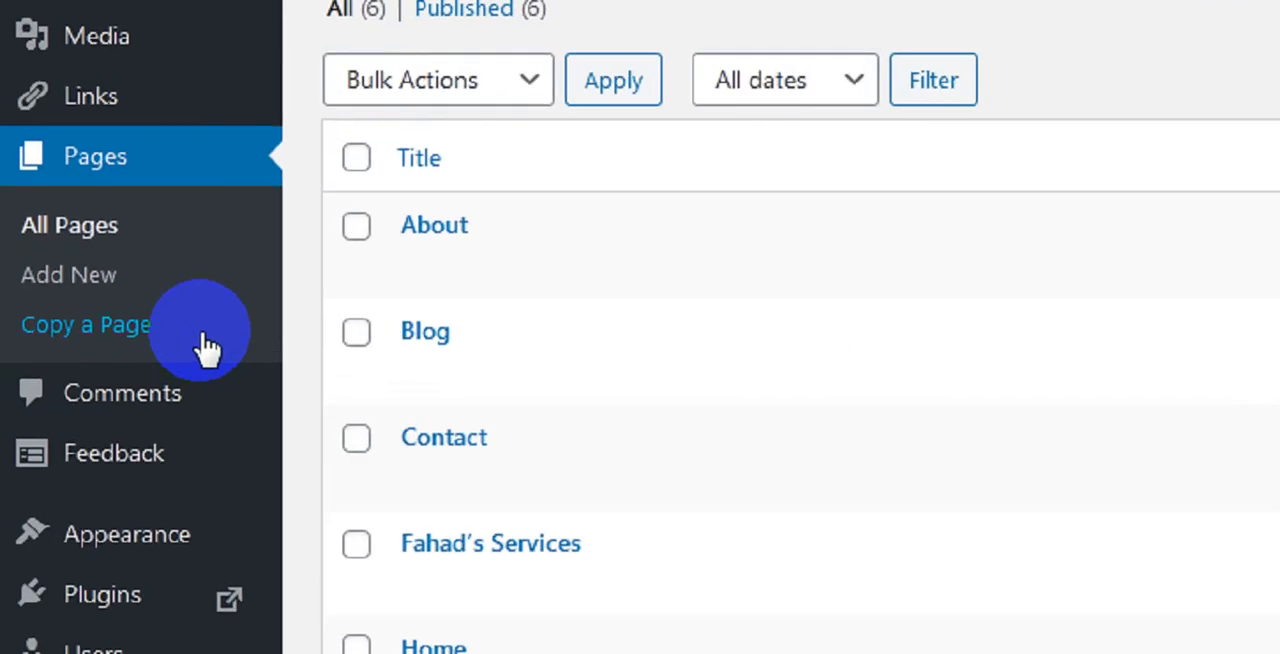